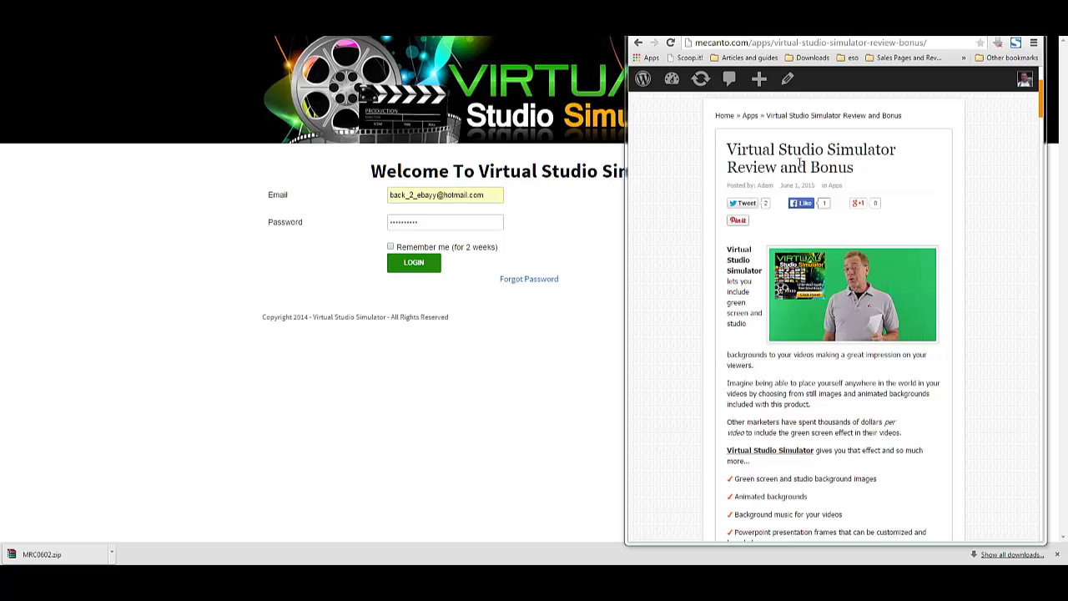
- Read down the Virtual Studio Simulator review post, starting from its title
{"action": "left_click_drag", "start_coordinate": [728, 148], "coordinate": [880, 167]}
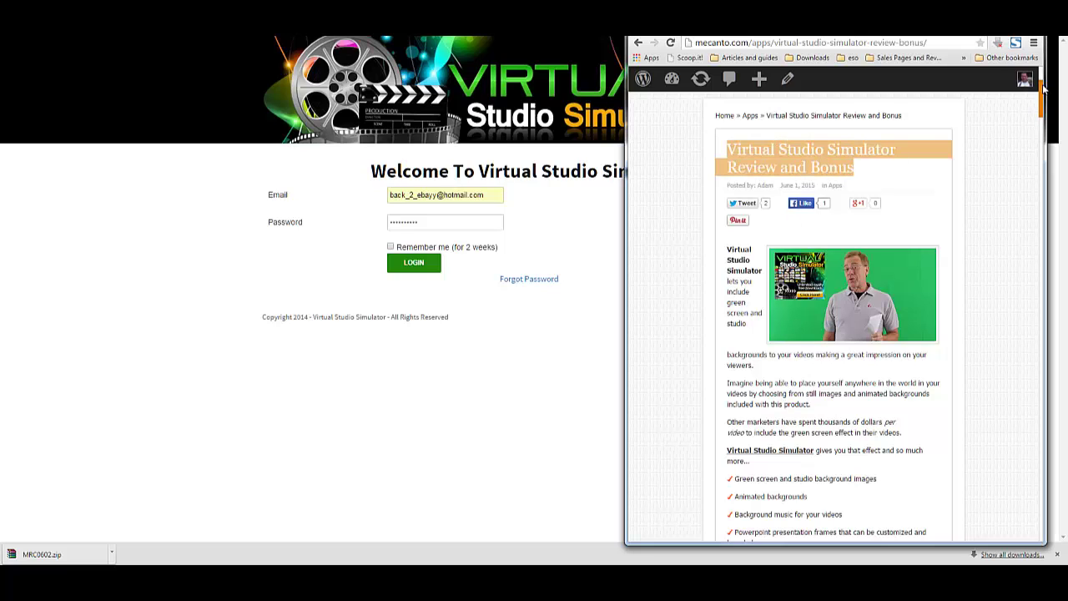
{"action": "scroll", "coordinate": [1045, 92], "scroll_direction": "up", "scroll_amount": 2}
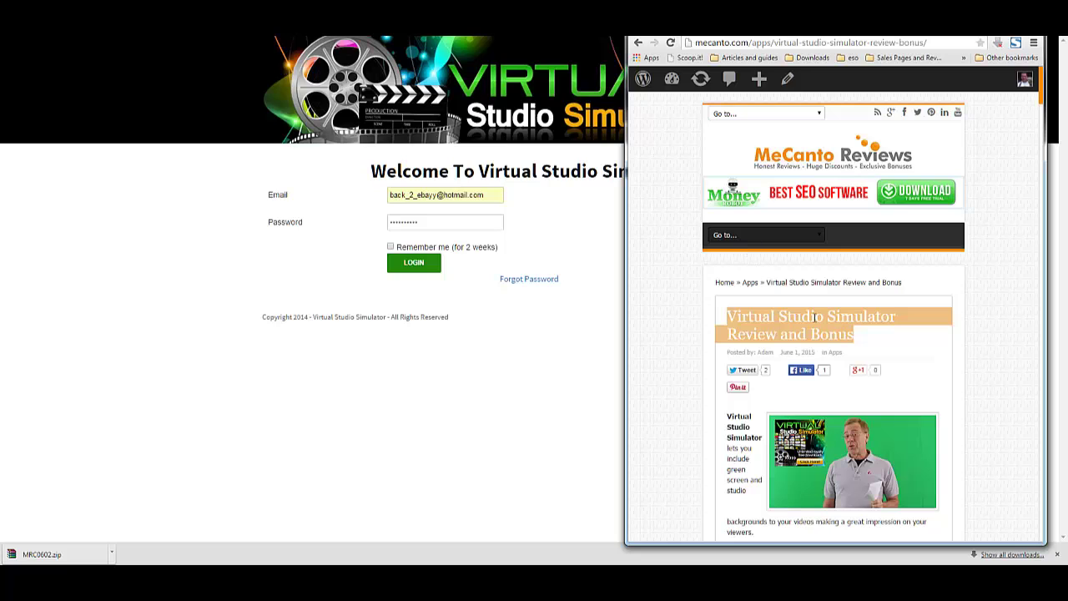
{"action": "left_click", "coordinate": [876, 326]}
{"action": "scroll", "coordinate": [880, 338], "scroll_direction": "down", "scroll_amount": 1}
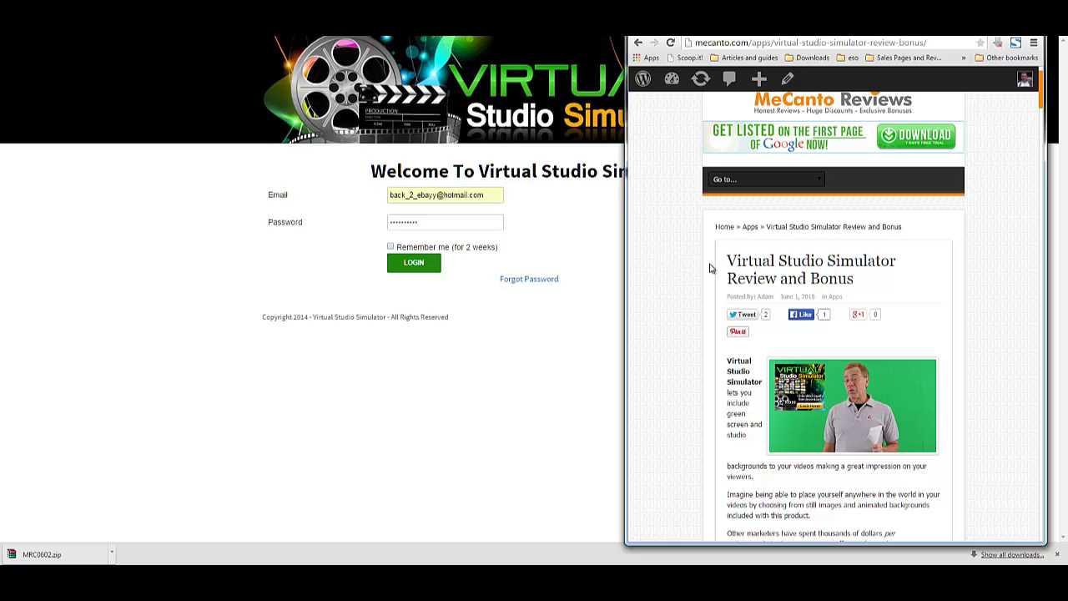
{"action": "scroll", "coordinate": [710, 267], "scroll_direction": "down", "scroll_amount": 1}
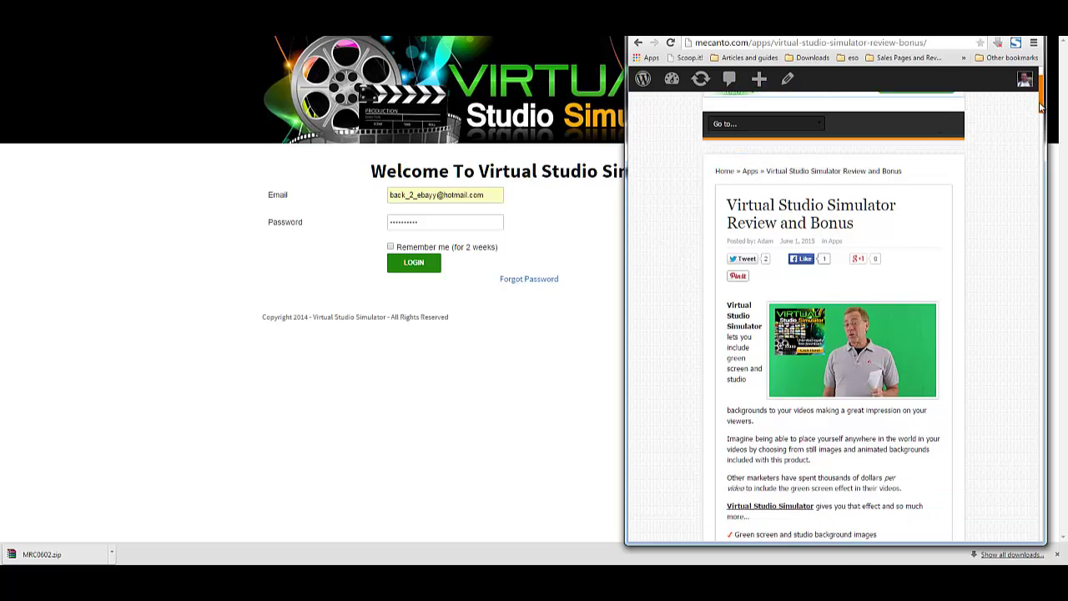
{"action": "left_click_drag", "start_coordinate": [1040, 117], "coordinate": [1041, 387]}
{"action": "scroll", "coordinate": [811, 208], "scroll_direction": "down", "scroll_amount": 3}
{"action": "scroll", "coordinate": [811, 209], "scroll_direction": "down", "scroll_amount": 2}
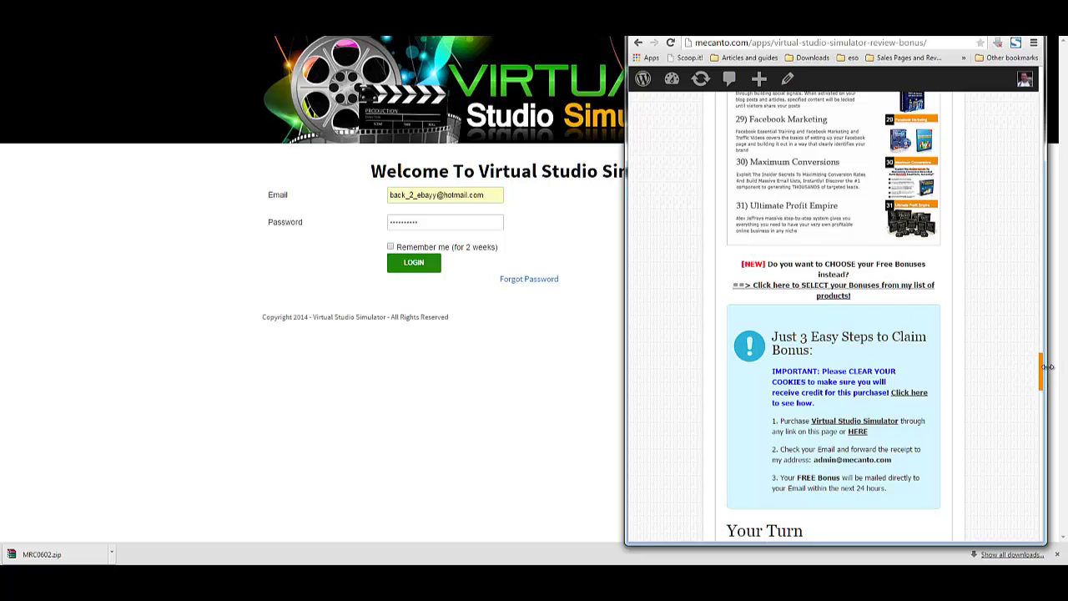
- Continue down to the Pricing section and widen the browser window leftward
{"action": "left_click_drag", "start_coordinate": [1042, 372], "coordinate": [1043, 95]}
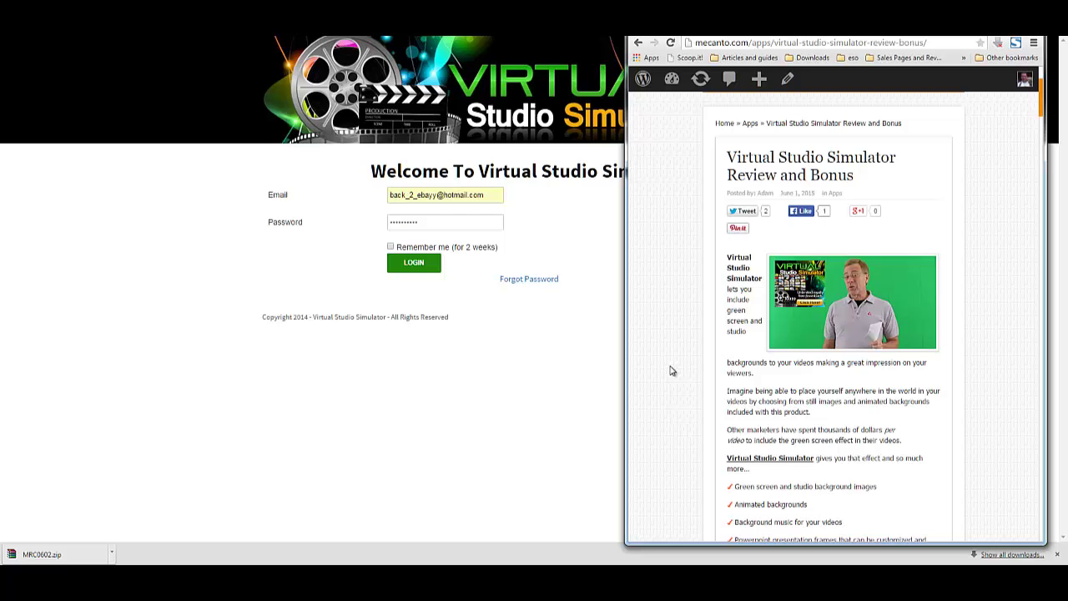
{"action": "scroll", "coordinate": [759, 389], "scroll_direction": "down", "scroll_amount": 1}
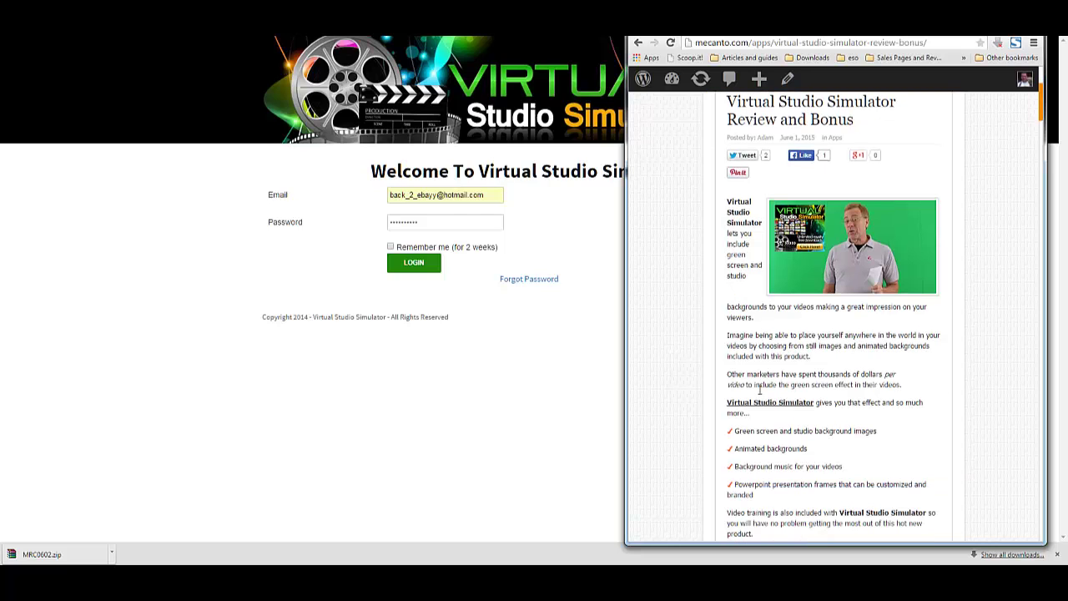
{"action": "scroll", "coordinate": [746, 409], "scroll_direction": "down", "scroll_amount": 1}
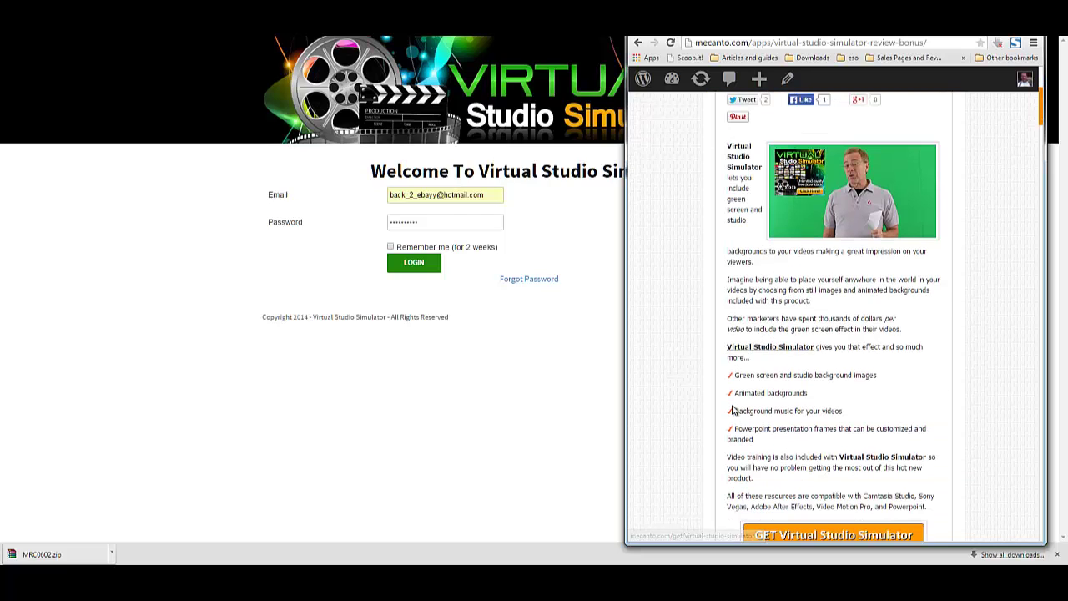
{"action": "scroll", "coordinate": [733, 407], "scroll_direction": "down", "scroll_amount": 1}
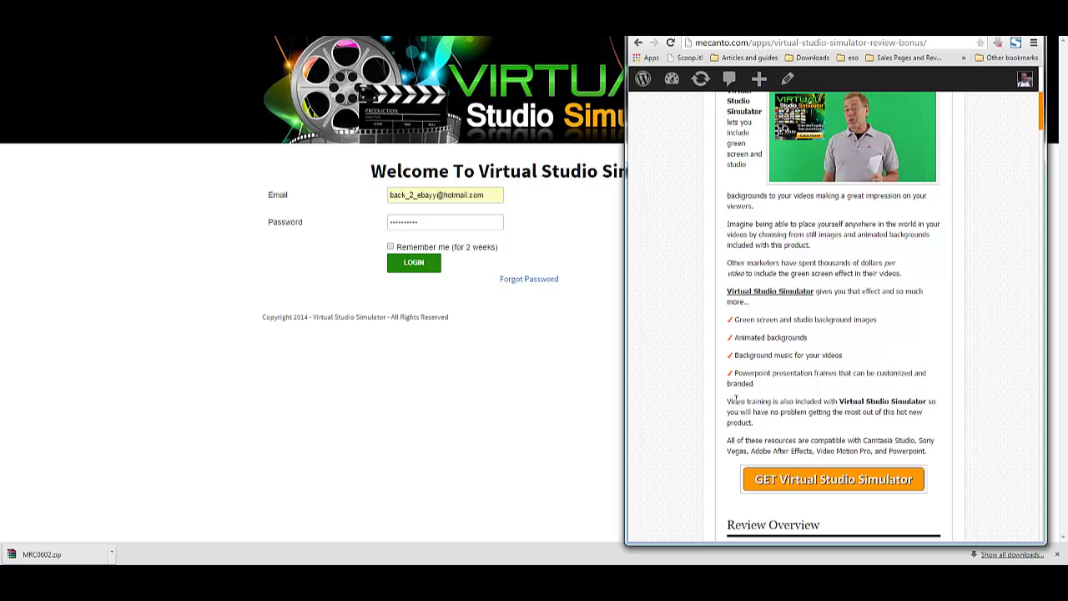
{"action": "scroll", "coordinate": [746, 286], "scroll_direction": "up", "scroll_amount": 1}
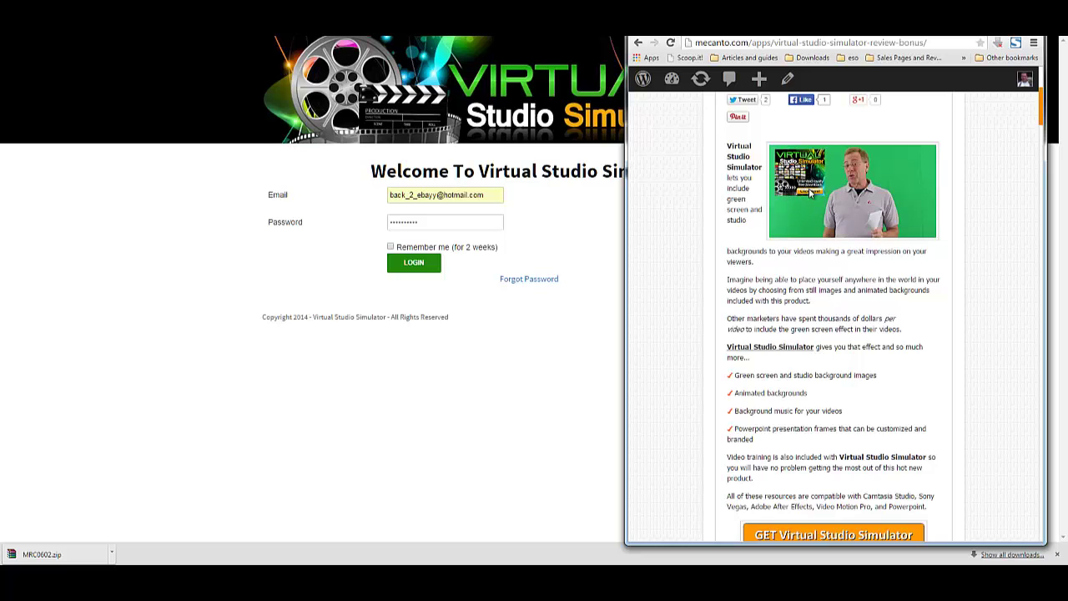
{"action": "scroll", "coordinate": [793, 217], "scroll_direction": "down", "scroll_amount": 10}
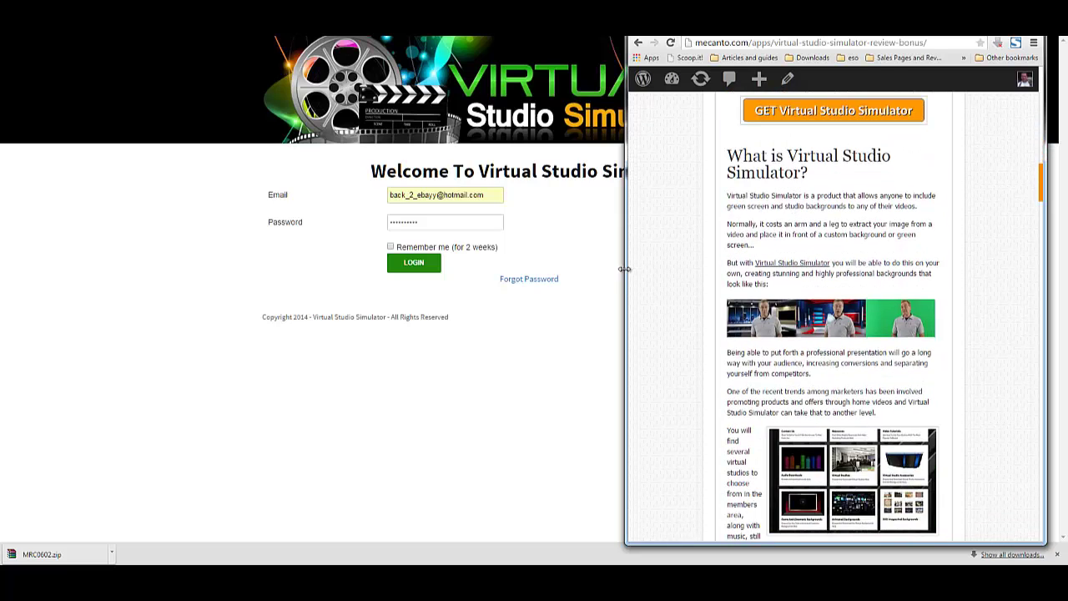
{"action": "left_click_drag", "start_coordinate": [625, 269], "coordinate": [204, 251]}
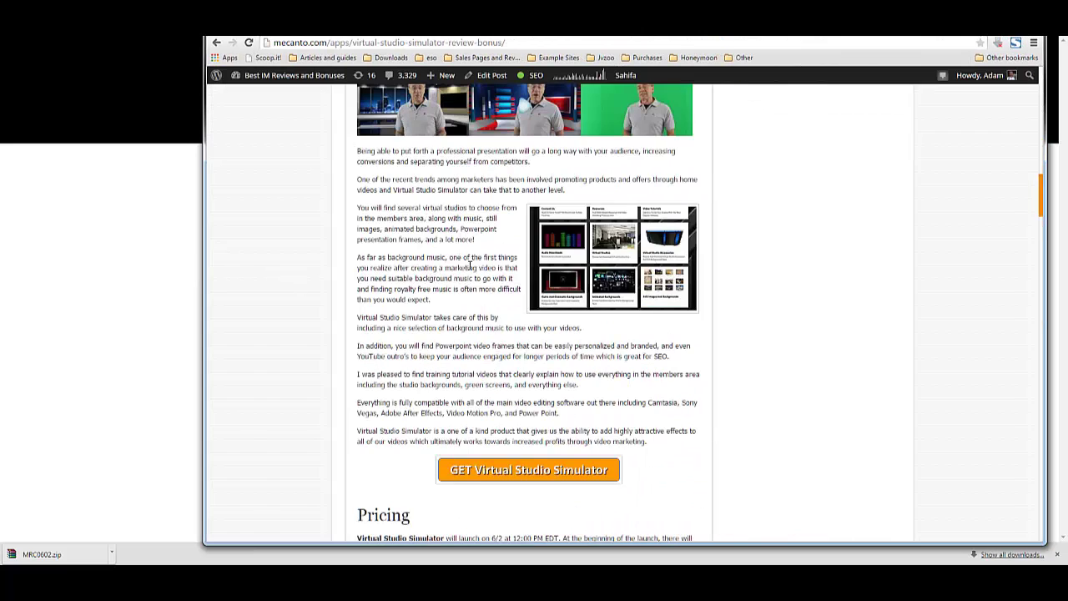
- Scroll back up to the 'in Action' video and narrow the window to reveal the login page
{"action": "scroll", "coordinate": [413, 209], "scroll_direction": "up", "scroll_amount": 1}
{"action": "scroll", "coordinate": [413, 209], "scroll_direction": "up", "scroll_amount": 1}
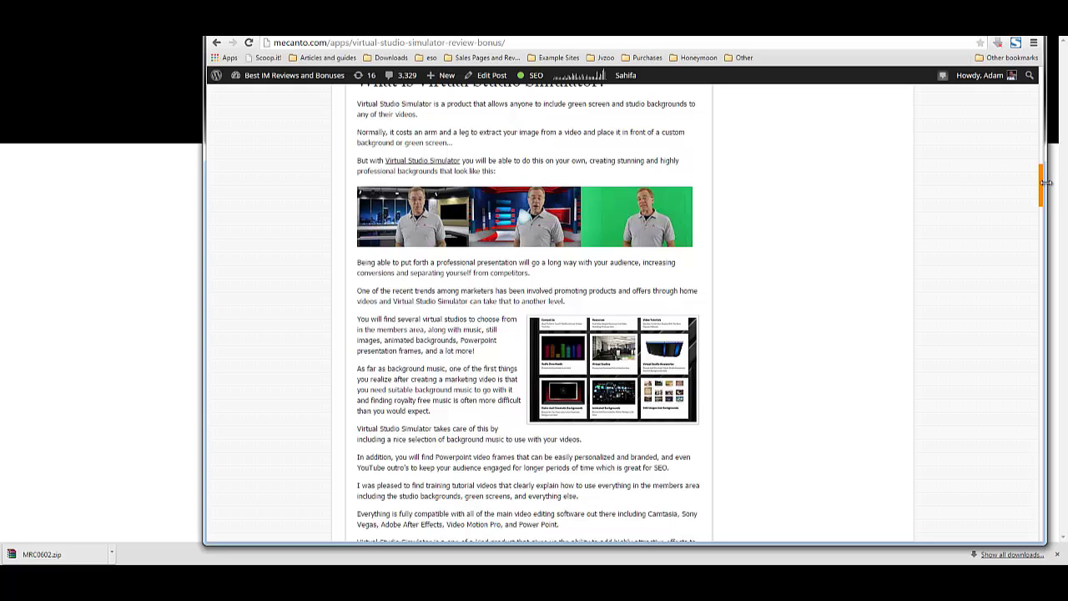
{"action": "left_click_drag", "start_coordinate": [1044, 192], "coordinate": [1043, 161]}
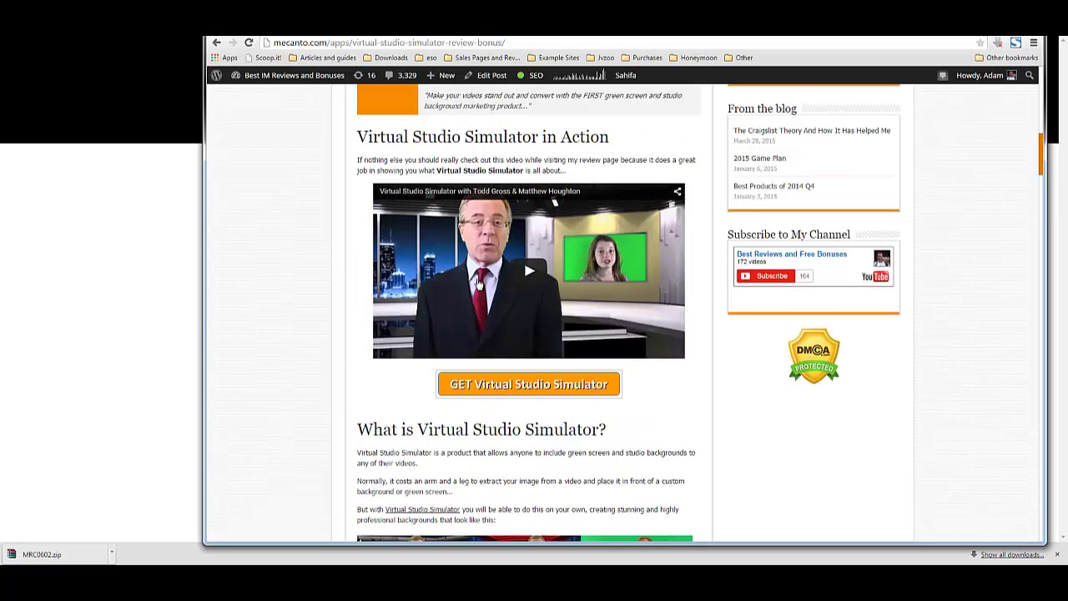
{"action": "left_click_drag", "start_coordinate": [203, 259], "coordinate": [674, 265]}
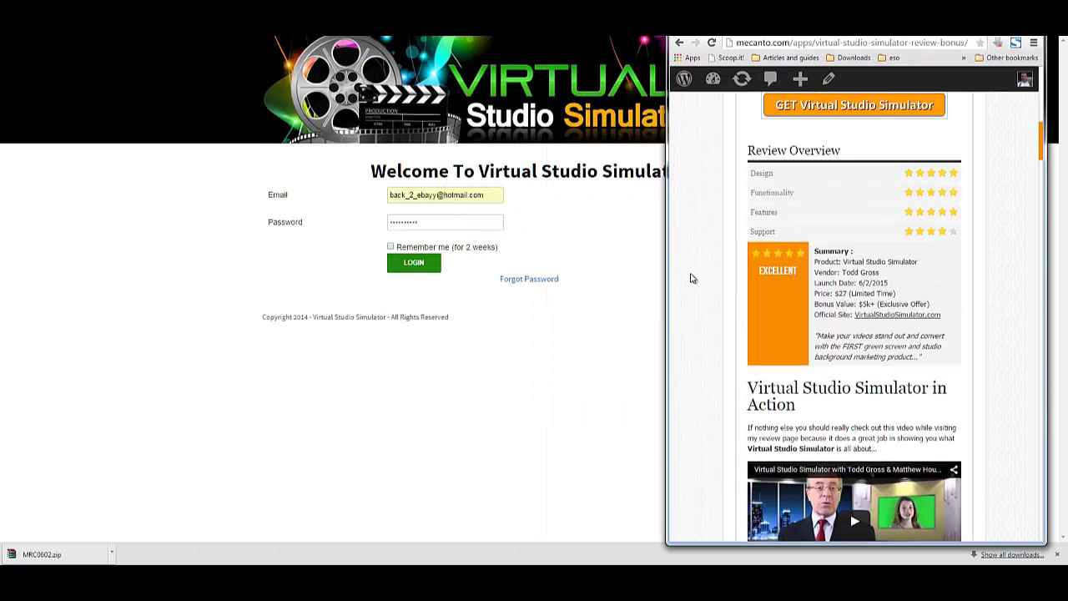
{"action": "scroll", "coordinate": [687, 282], "scroll_direction": "up", "scroll_amount": 2}
{"action": "scroll", "coordinate": [684, 292], "scroll_direction": "up", "scroll_amount": 1}
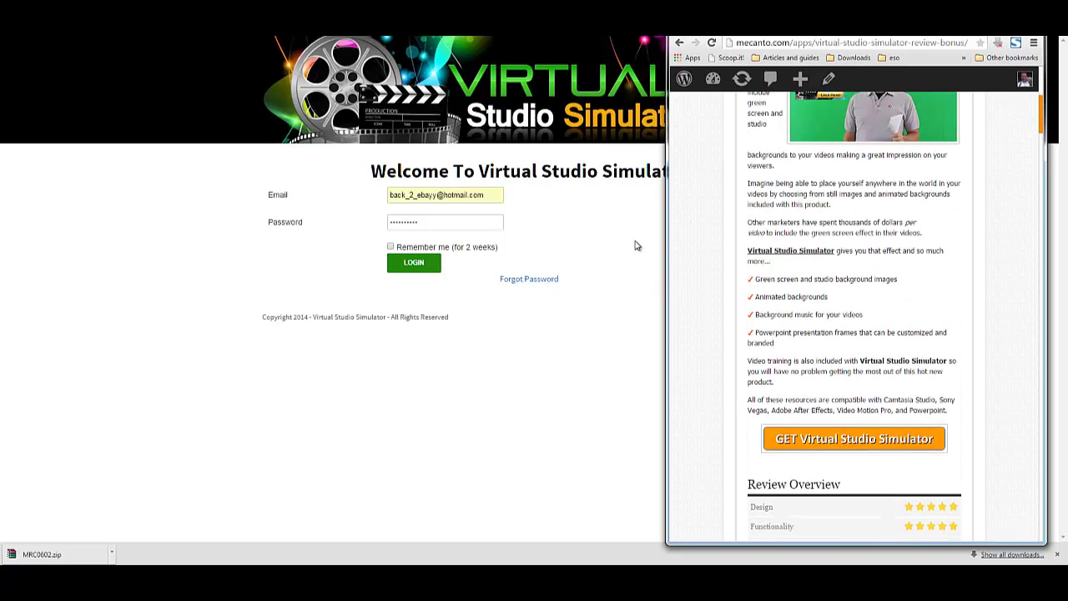
{"action": "scroll", "coordinate": [685, 276], "scroll_direction": "down", "scroll_amount": 2}
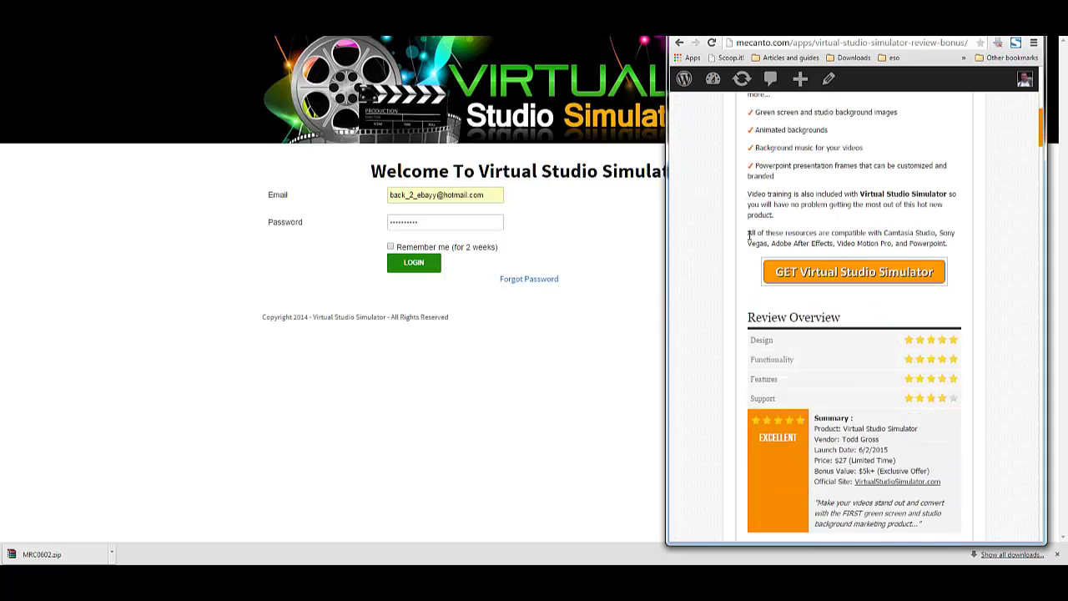
{"action": "left_click_drag", "start_coordinate": [748, 232], "coordinate": [898, 234]}
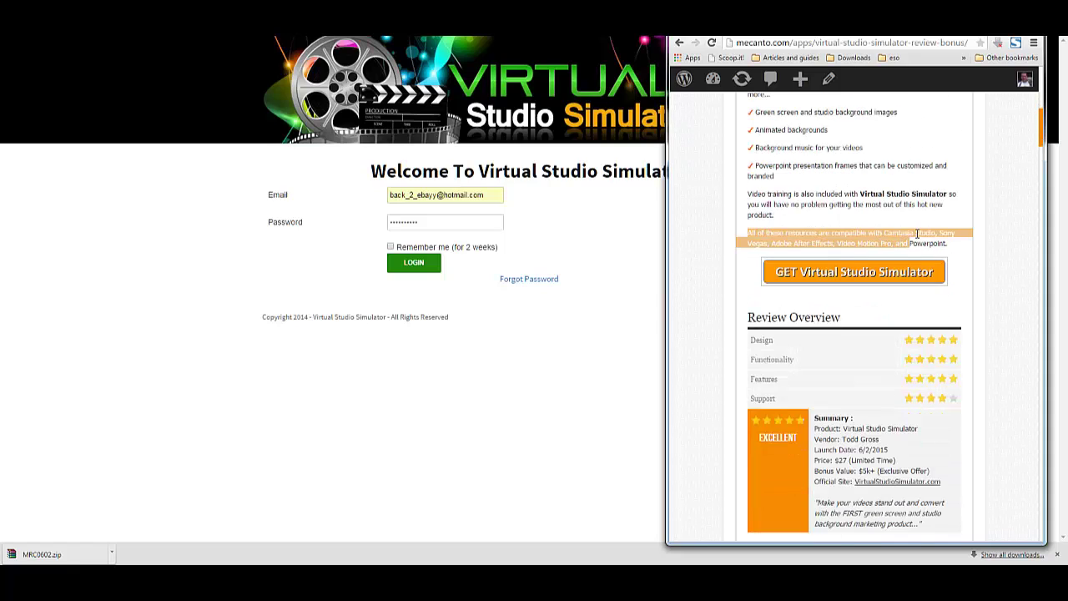
{"action": "left_click", "coordinate": [898, 234]}
{"action": "double_click", "coordinate": [898, 235]}
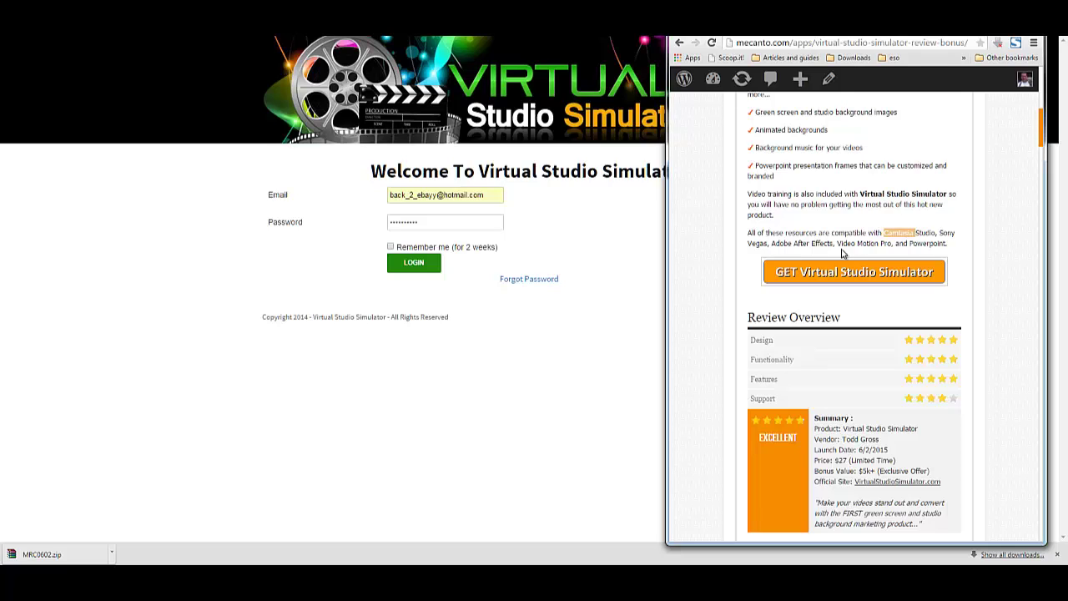
{"action": "left_click", "coordinate": [882, 234]}
{"action": "left_click_drag", "start_coordinate": [884, 234], "coordinate": [936, 235]}
{"action": "left_click_drag", "start_coordinate": [837, 243], "coordinate": [894, 243]}
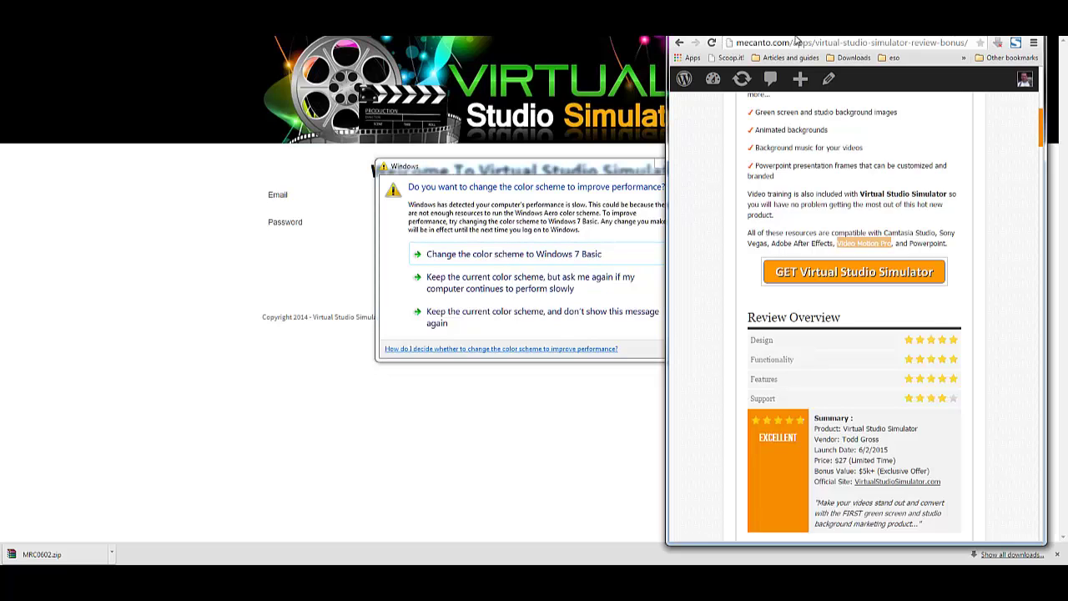
- Log in from the members login page and go to Downloads > Virtual Studios
{"action": "triple_click", "coordinate": [760, 234]}
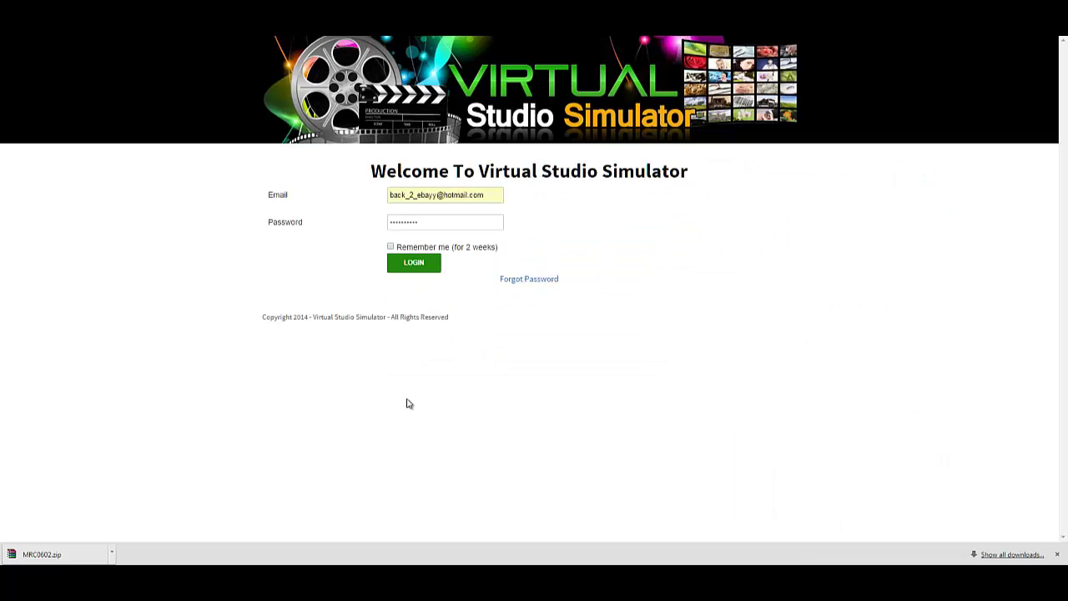
{"action": "left_click", "coordinate": [415, 263]}
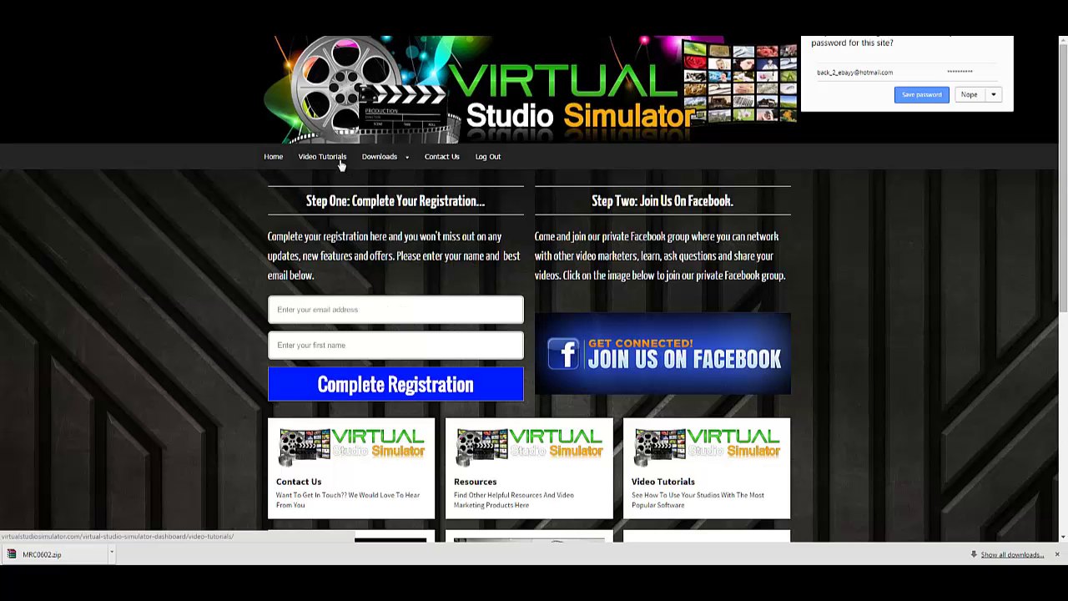
{"action": "mouse_move", "coordinate": [384, 159]}
{"action": "left_click", "coordinate": [384, 184]}
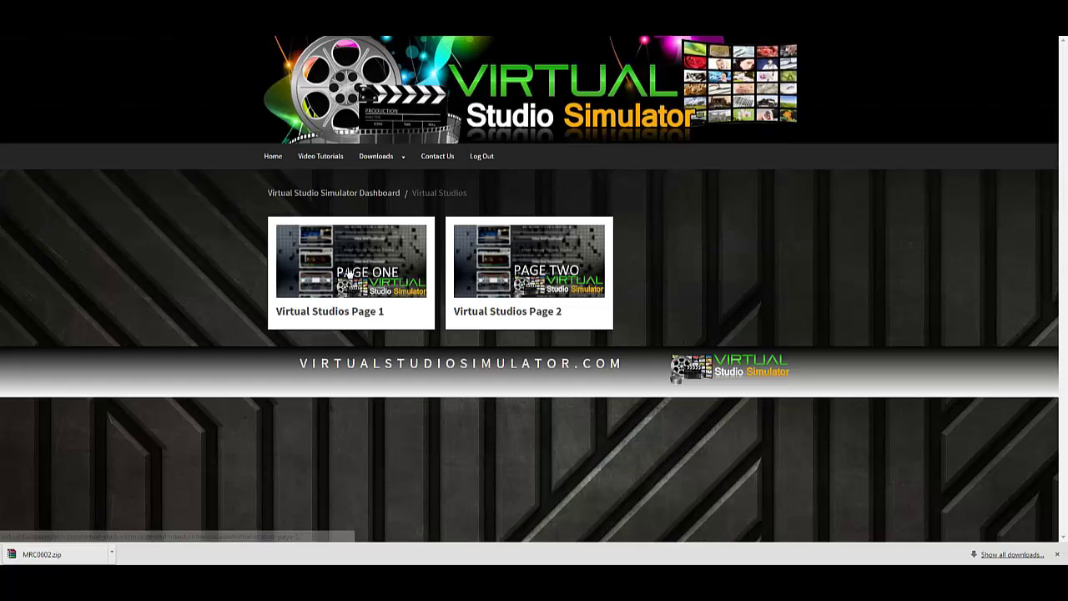
- Open Virtual Studios Page 1 in a new tab, browse its studio list, then return
{"action": "right_click", "coordinate": [408, 278]}
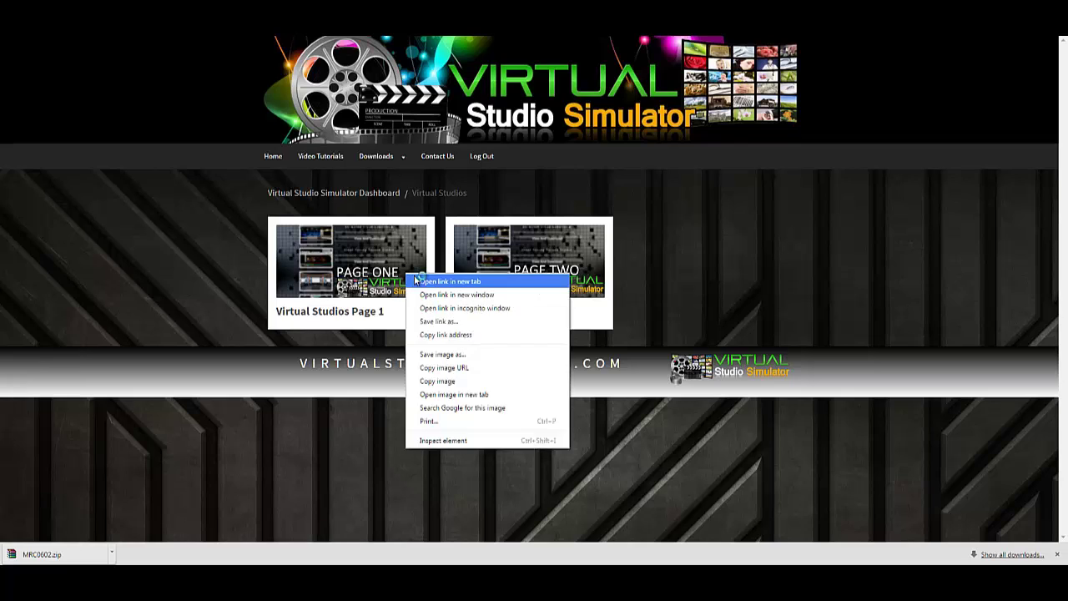
{"action": "left_click", "coordinate": [417, 282]}
{"action": "key", "text": "ctrl+Tab"}
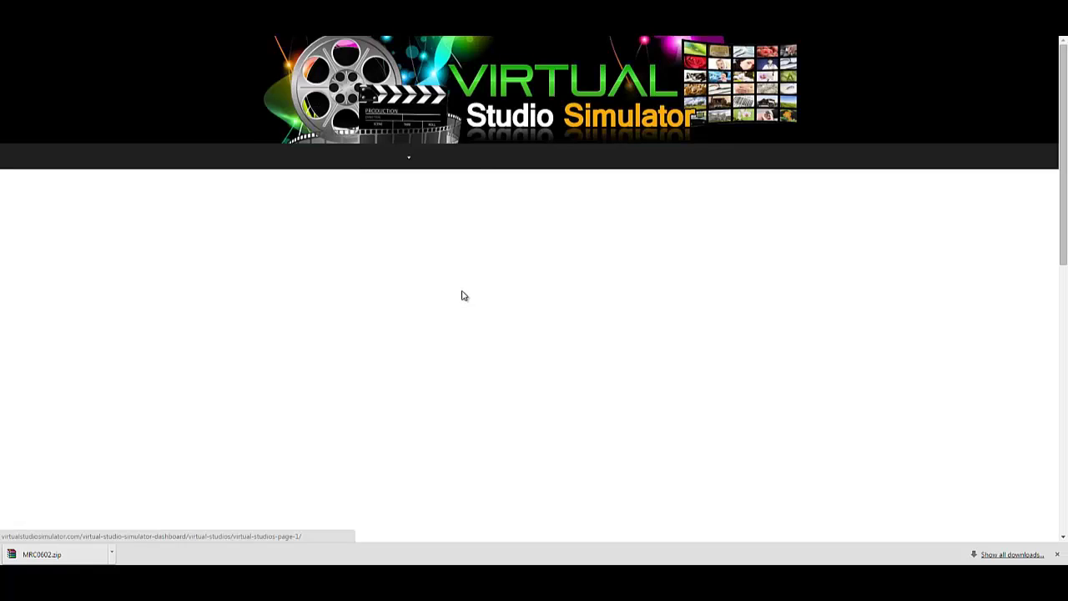
{"action": "scroll", "coordinate": [422, 289], "scroll_direction": "down", "scroll_amount": 1}
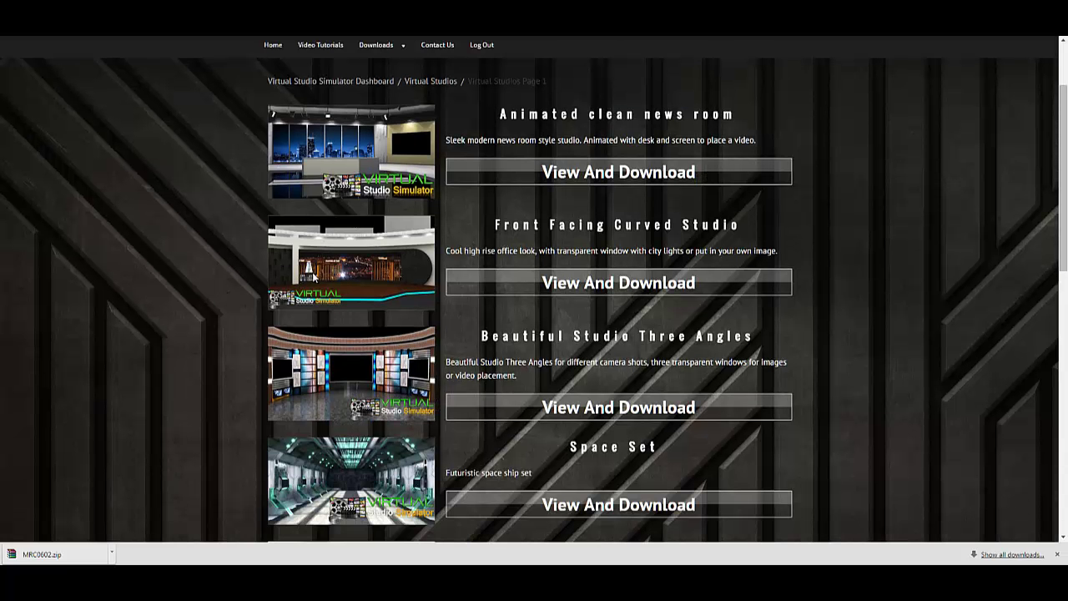
{"action": "scroll", "coordinate": [357, 342], "scroll_direction": "down", "scroll_amount": 7}
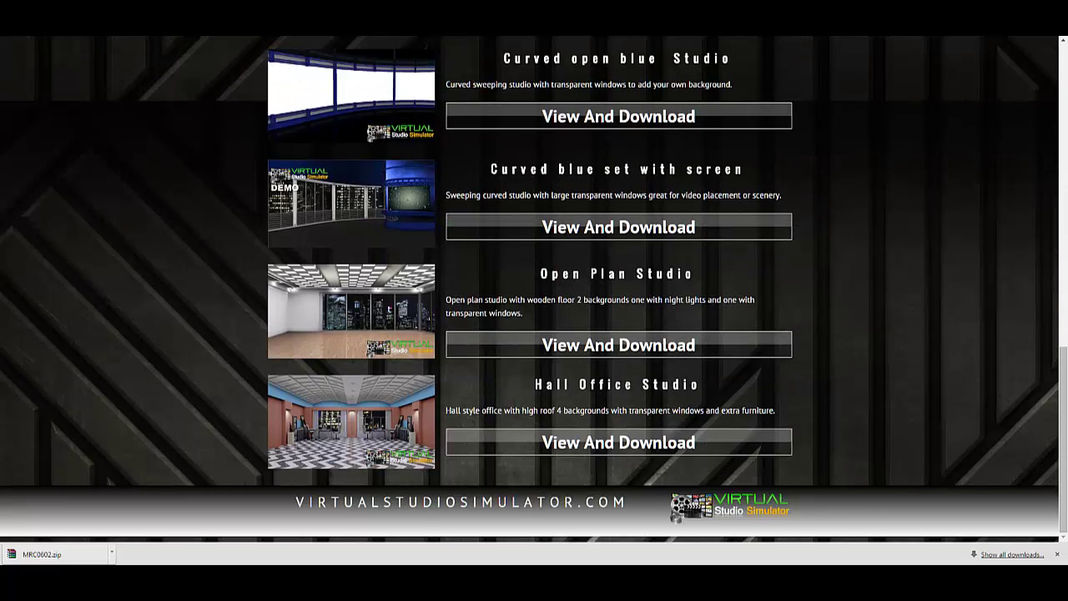
{"action": "key", "text": "alt+Left"}
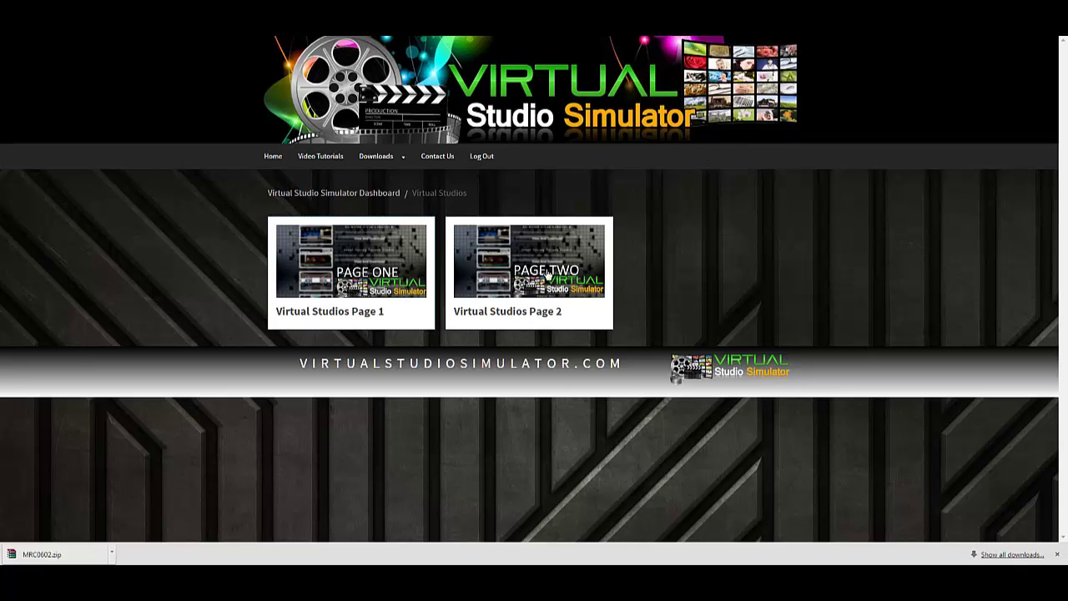
- Go to Virtual Studio Accessories and open Accessories Page 1 in a new tab
{"action": "mouse_move", "coordinate": [386, 163]}
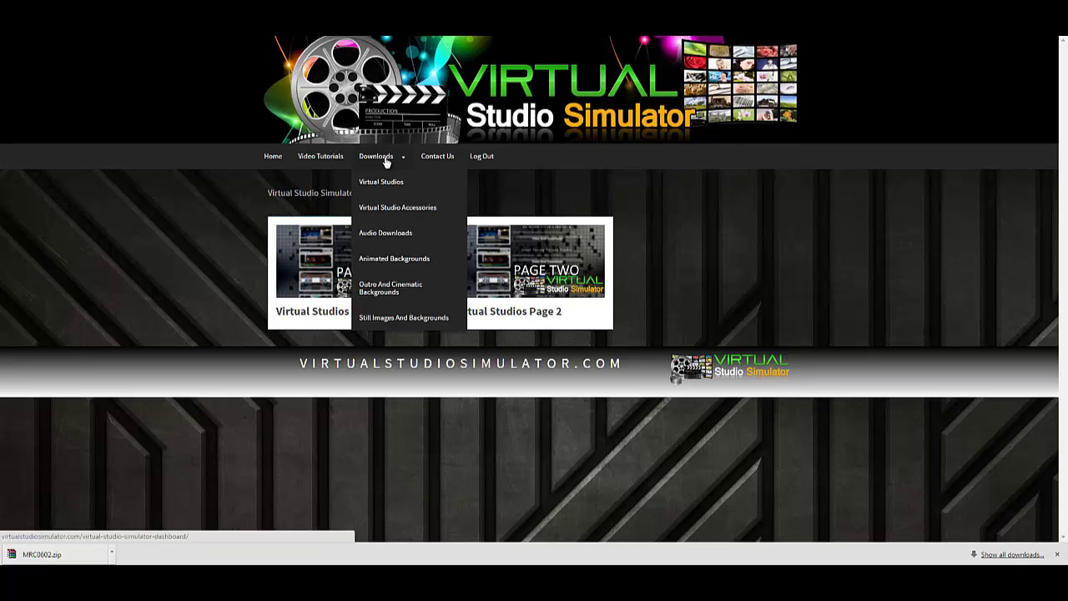
{"action": "left_click", "coordinate": [386, 208]}
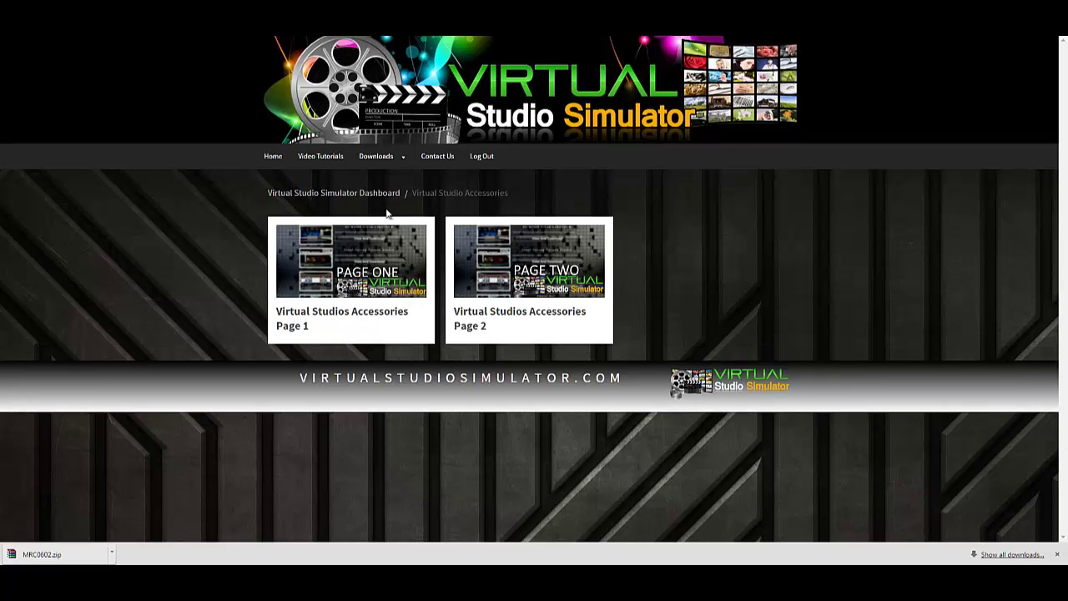
{"action": "right_click", "coordinate": [368, 239]}
{"action": "left_click", "coordinate": [380, 244]}
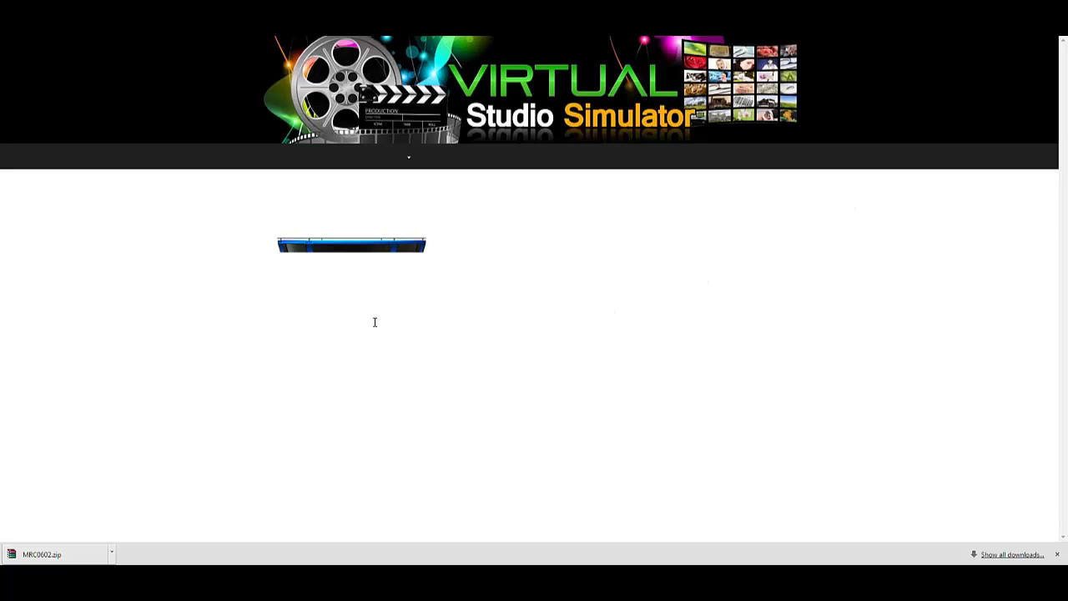
- Browse the Accessories Page 1 product list
{"action": "scroll", "coordinate": [355, 333], "scroll_direction": "down", "scroll_amount": 5}
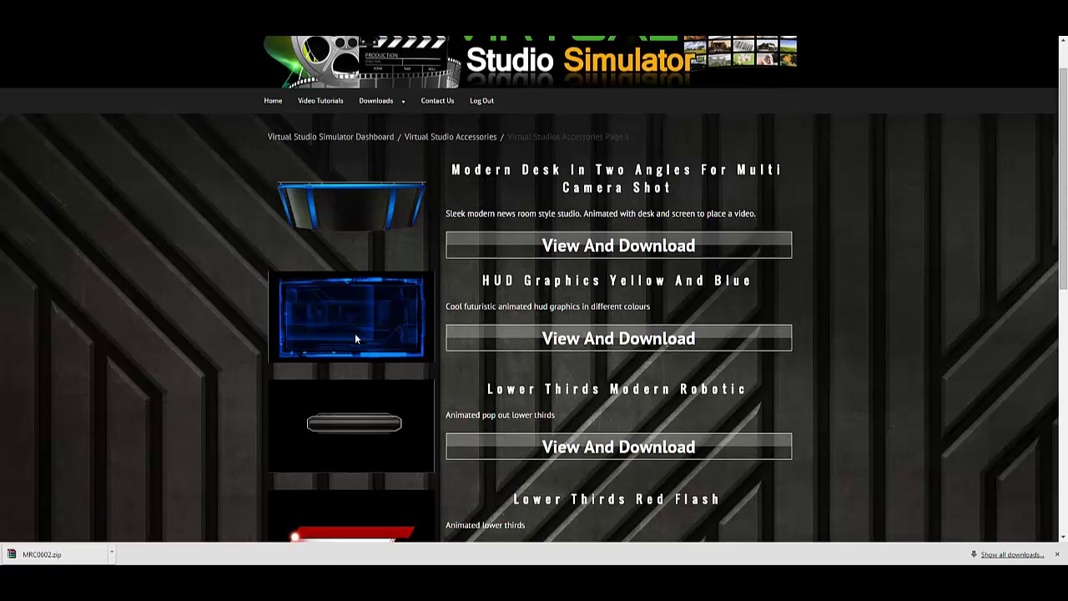
{"action": "scroll", "coordinate": [350, 358], "scroll_direction": "down", "scroll_amount": 1}
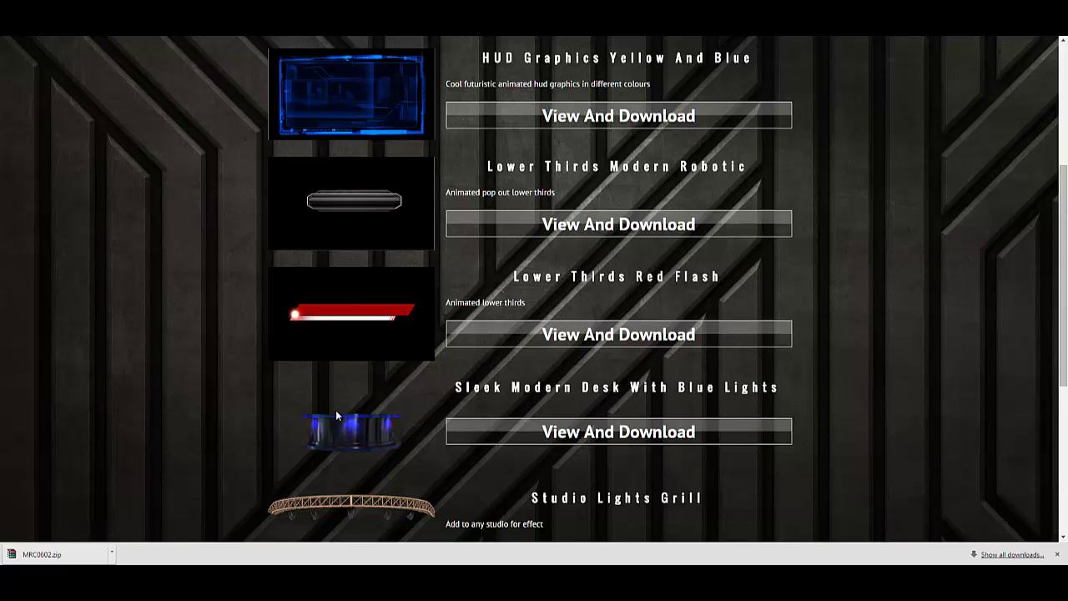
{"action": "scroll", "coordinate": [337, 412], "scroll_direction": "down", "scroll_amount": 1}
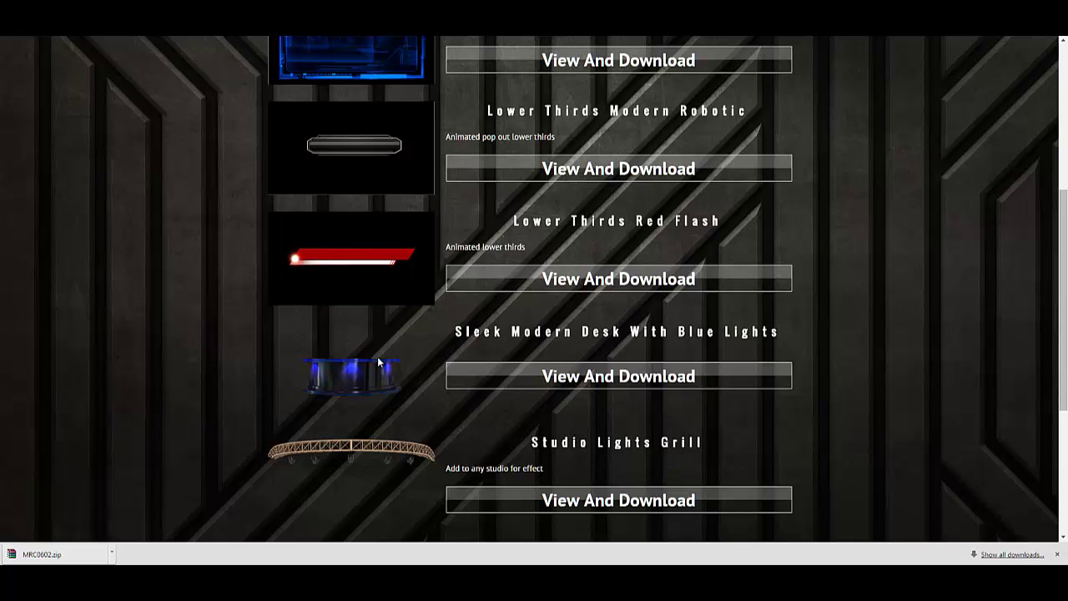
{"action": "scroll", "coordinate": [359, 374], "scroll_direction": "down", "scroll_amount": 1}
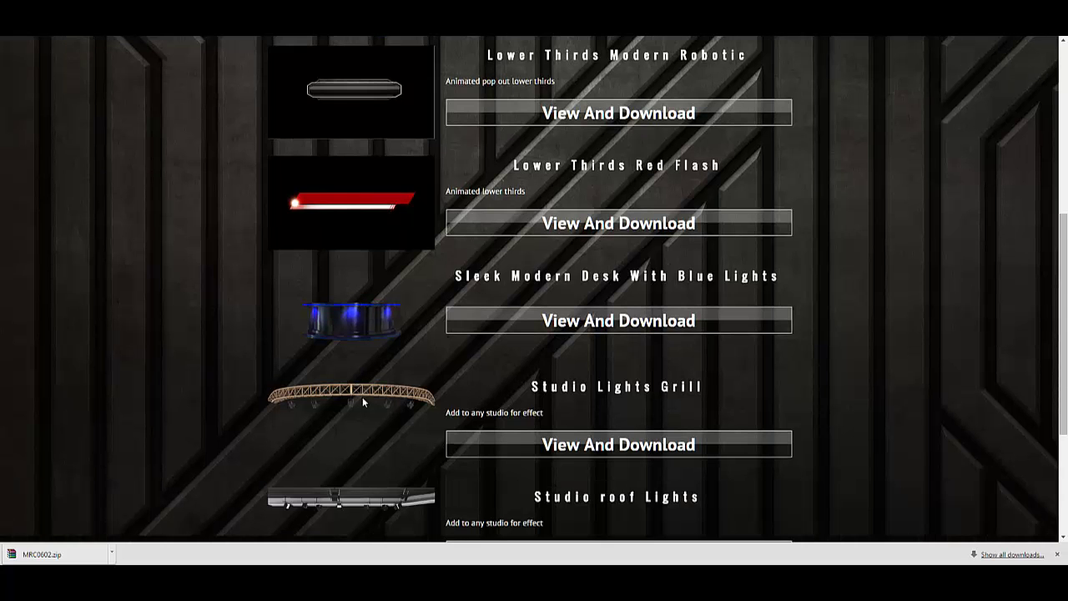
{"action": "scroll", "coordinate": [362, 401], "scroll_direction": "down", "scroll_amount": 1}
{"action": "scroll", "coordinate": [380, 411], "scroll_direction": "up", "scroll_amount": 2}
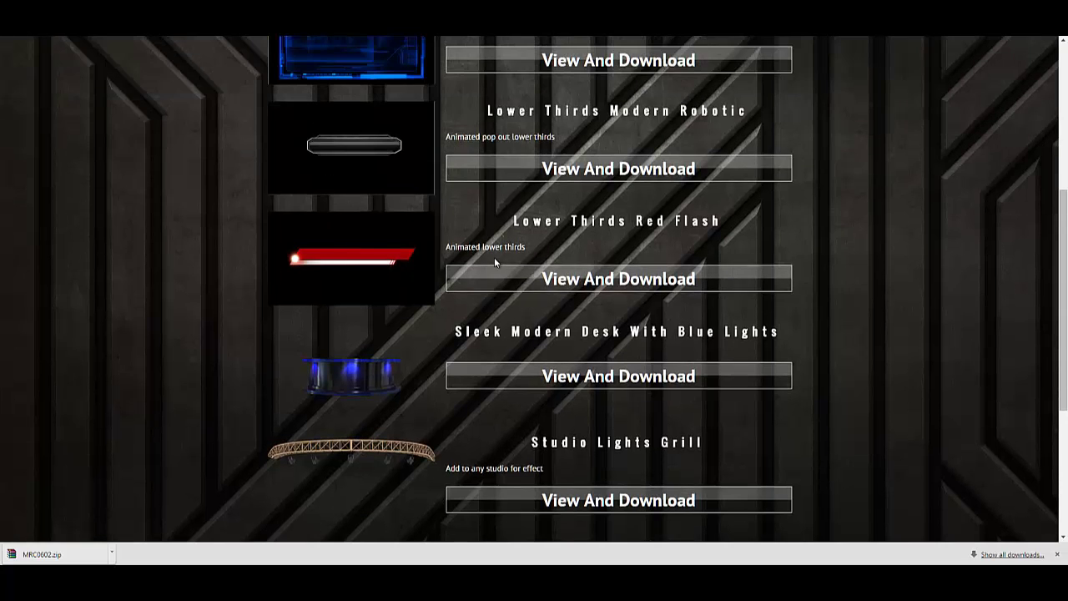
{"action": "scroll", "coordinate": [494, 261], "scroll_direction": "up", "scroll_amount": 6}
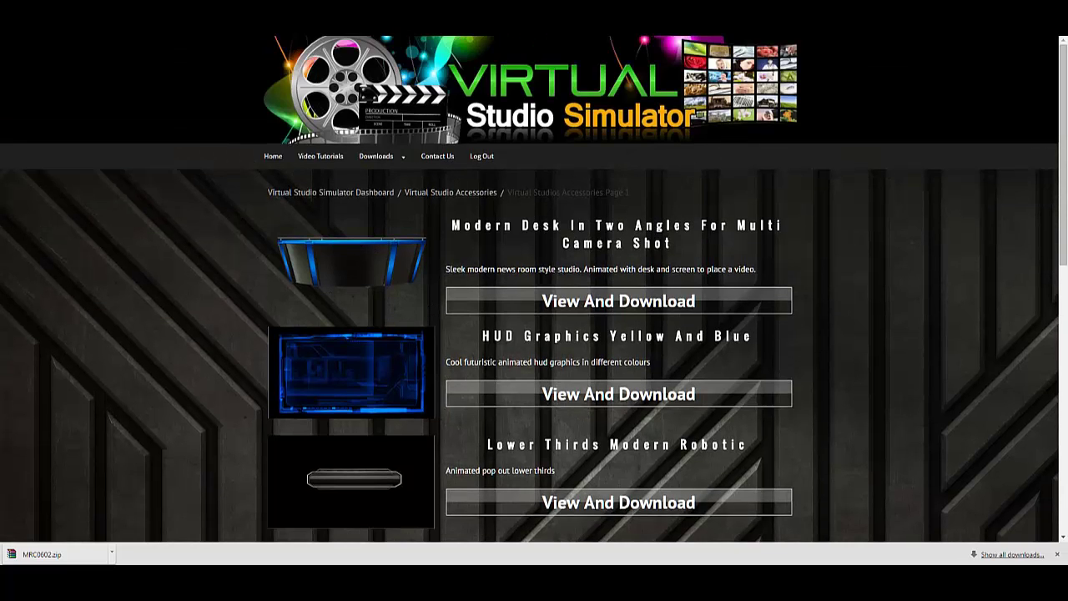
- Navigate back to the Virtual Studio Accessories page
{"action": "key", "text": "alt+Left"}
{"action": "key", "text": "alt+Right"}
{"action": "key", "text": "alt+Left"}
{"action": "mouse_move", "coordinate": [376, 159]}
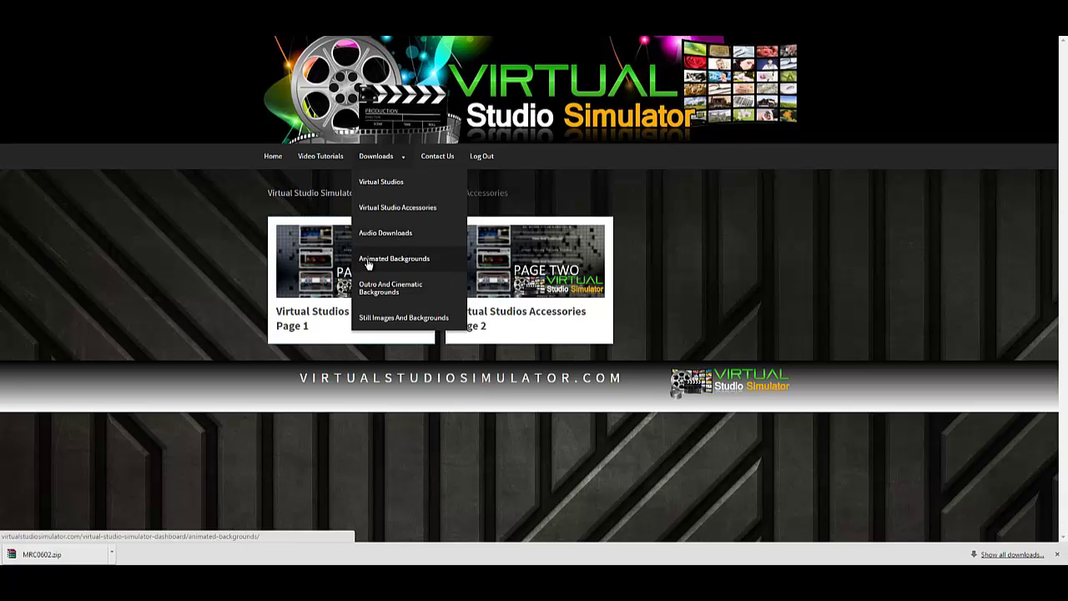
- Open Animated Backgrounds and Outro And Cinematic Backgrounds each in a new tab
{"action": "right_click", "coordinate": [417, 265]}
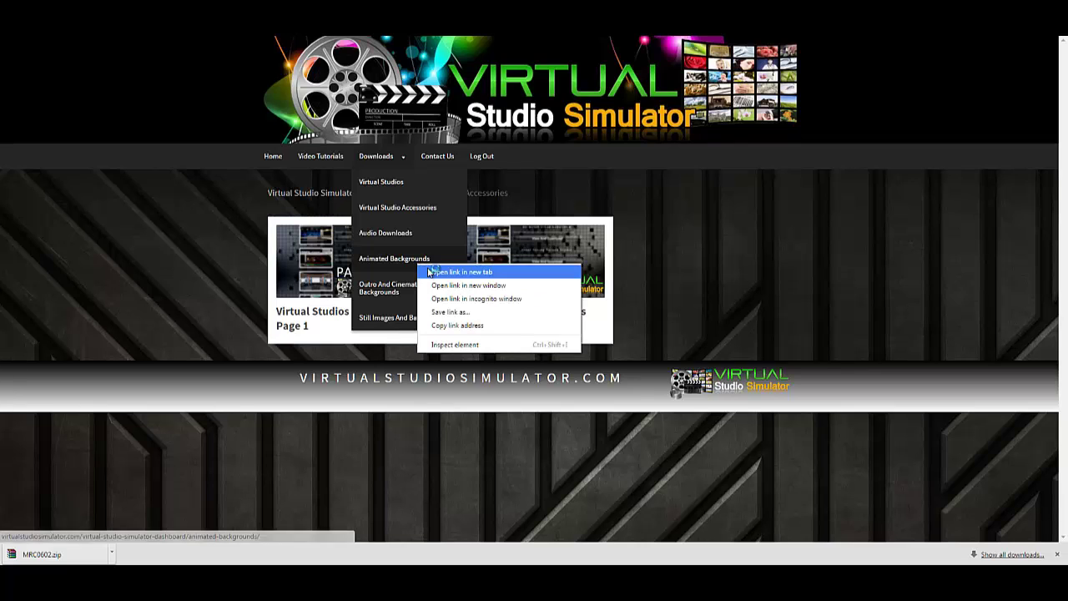
{"action": "left_click", "coordinate": [428, 272]}
{"action": "right_click", "coordinate": [383, 298]}
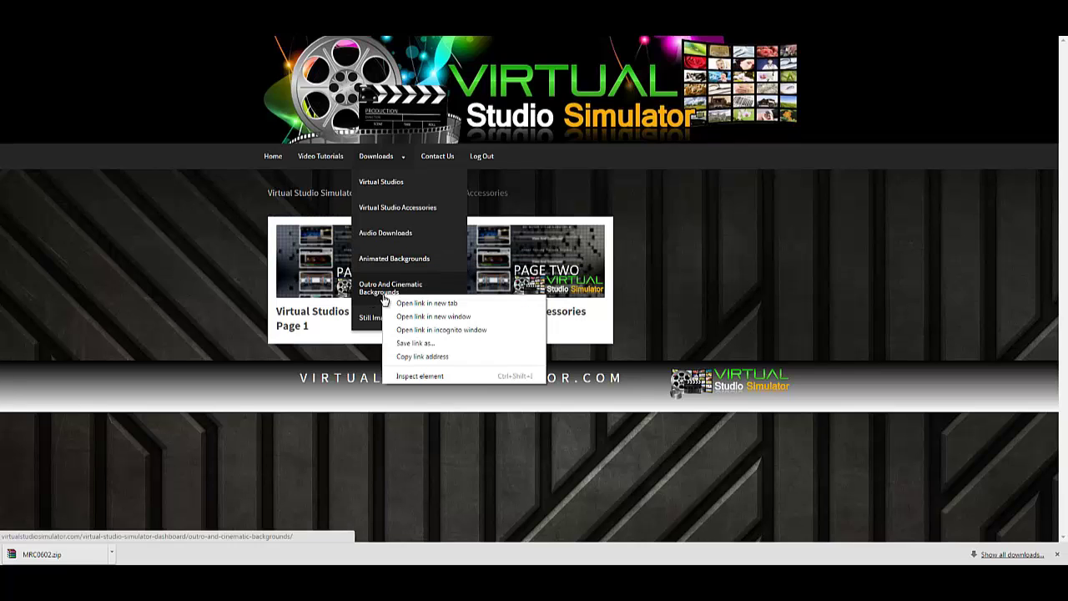
{"action": "left_click", "coordinate": [397, 304]}
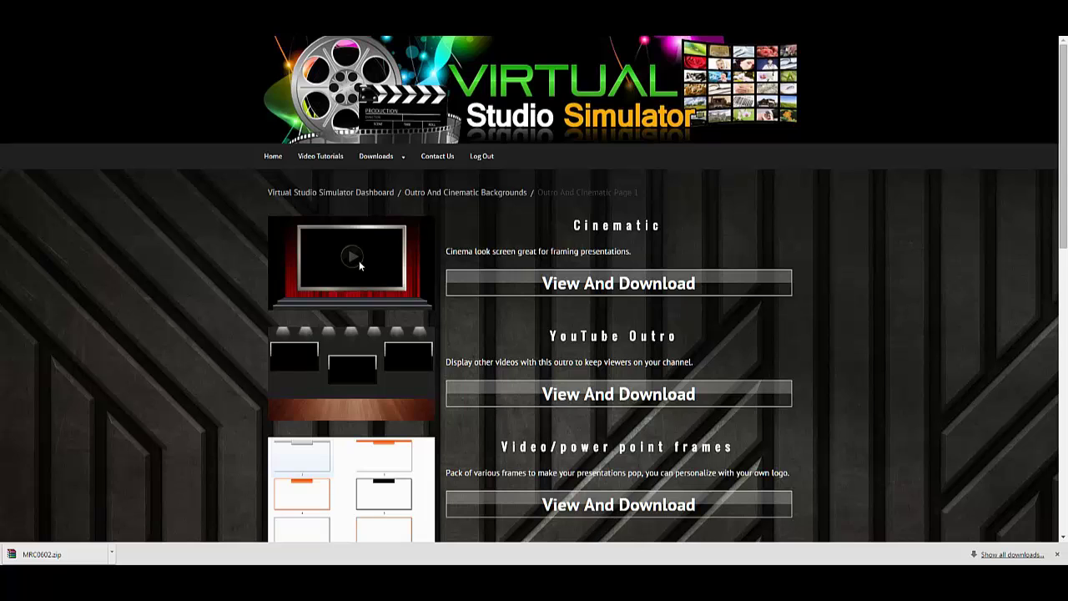
- Review the outro and cinematic background frames, then move on to Animated Backgrounds Page 1
{"action": "scroll", "coordinate": [359, 260], "scroll_direction": "down", "scroll_amount": 1}
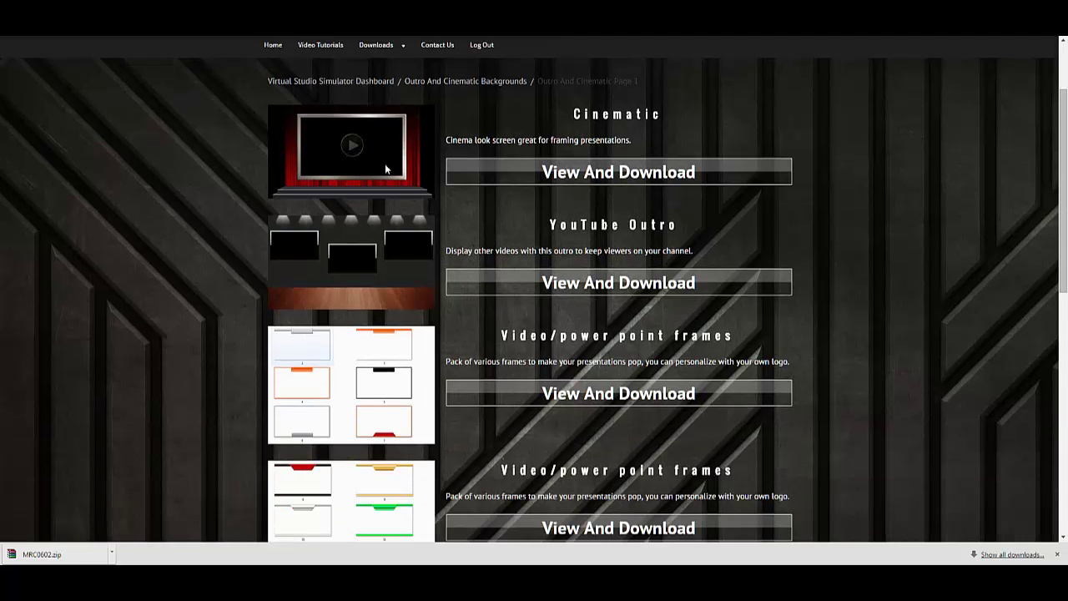
{"action": "scroll", "coordinate": [525, 240], "scroll_direction": "down", "scroll_amount": 1}
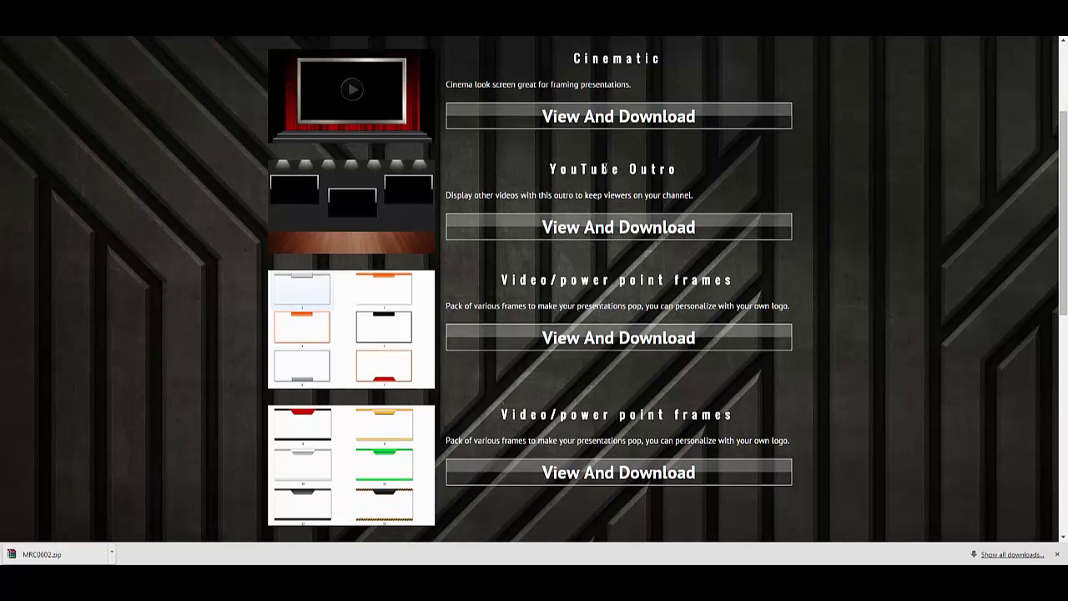
{"action": "left_click_drag", "start_coordinate": [524, 281], "coordinate": [700, 306]}
{"action": "scroll", "coordinate": [582, 335], "scroll_direction": "down", "scroll_amount": 3}
{"action": "scroll", "coordinate": [582, 337], "scroll_direction": "down", "scroll_amount": 2}
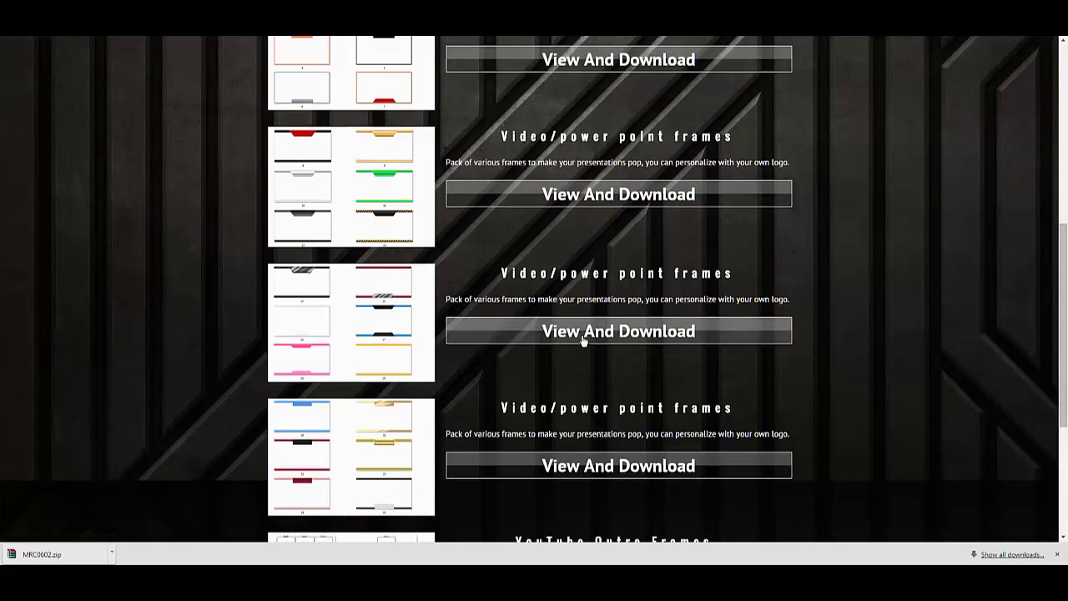
{"action": "scroll", "coordinate": [389, 316], "scroll_direction": "down", "scroll_amount": 5}
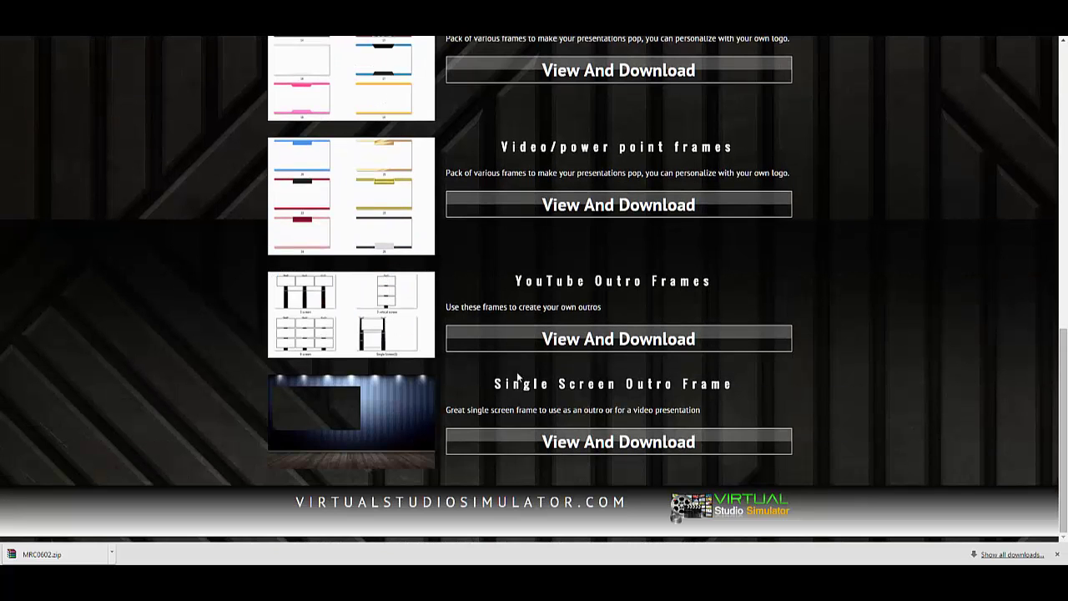
{"action": "left_click_drag", "start_coordinate": [605, 376], "coordinate": [740, 378]}
{"action": "left_click", "coordinate": [365, 416]}
{"action": "key", "text": "alt+Left"}
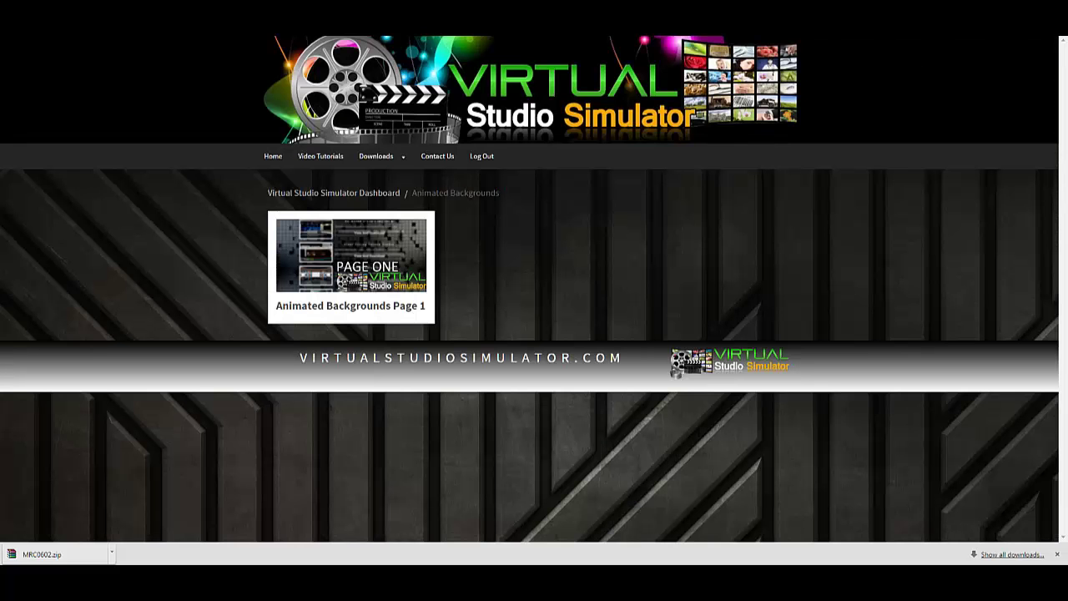
{"action": "left_click", "coordinate": [387, 265]}
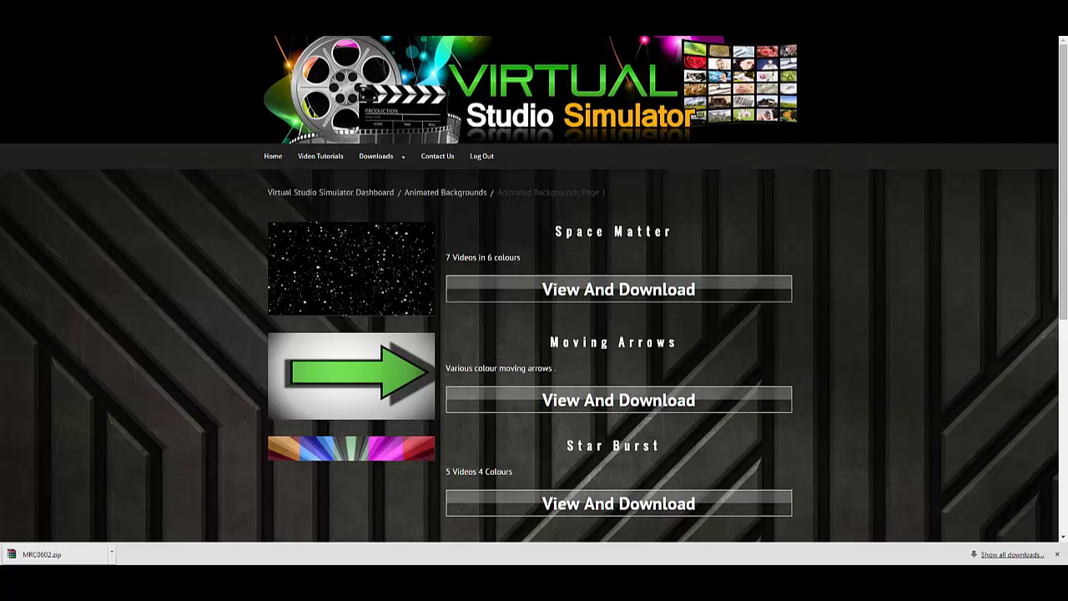
- Scroll Animated Backgrounds Page 1 from Space Matter through Glow Motion, then back to top
{"action": "scroll", "coordinate": [465, 352], "scroll_direction": "down", "scroll_amount": 2}
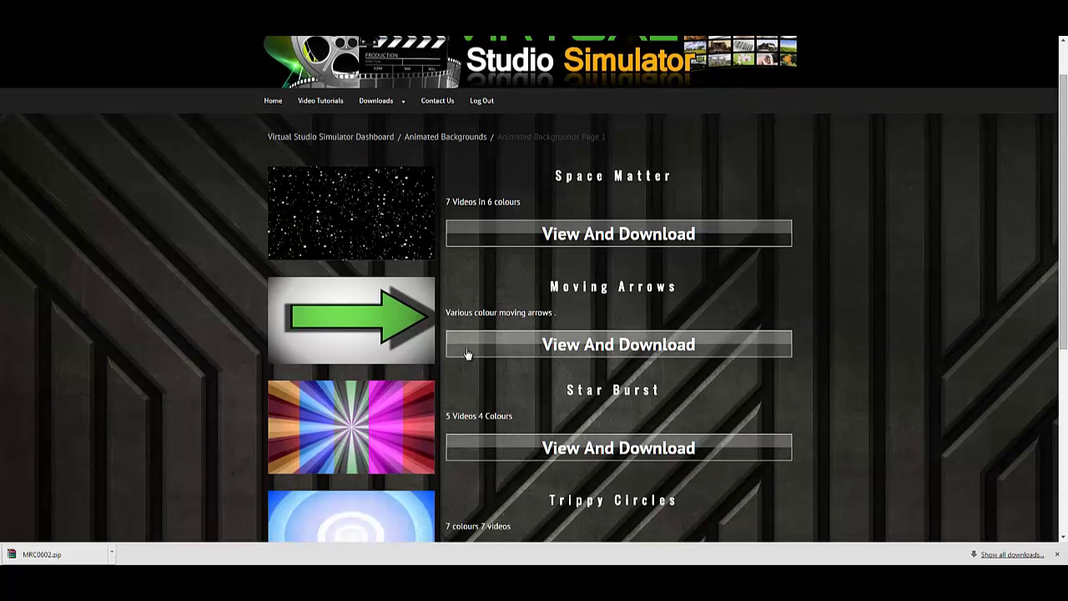
{"action": "scroll", "coordinate": [464, 352], "scroll_direction": "down", "scroll_amount": 1}
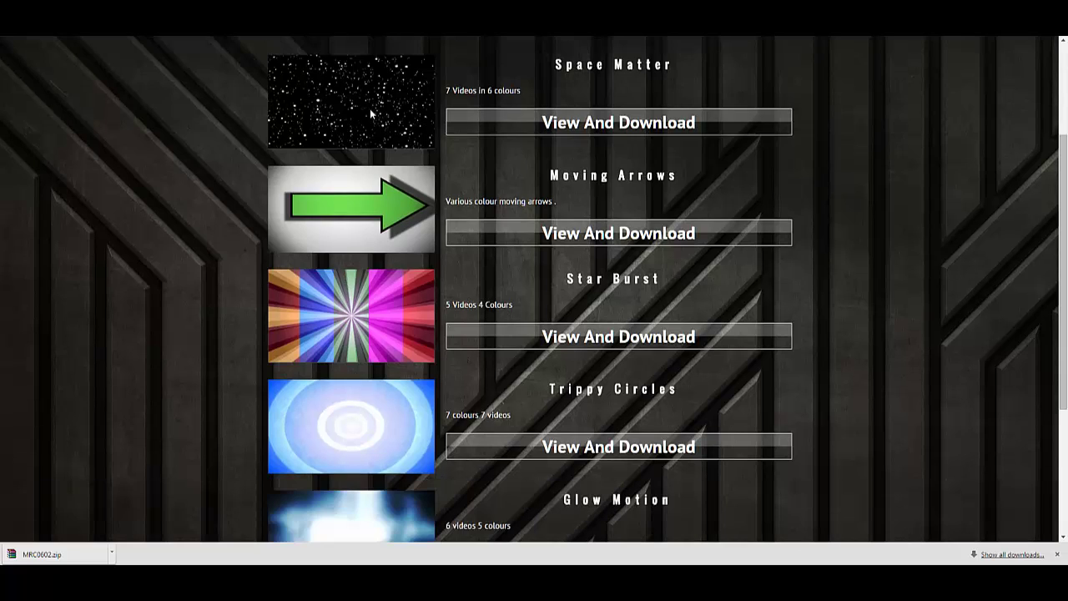
{"action": "scroll", "coordinate": [357, 109], "scroll_direction": "down", "scroll_amount": 4}
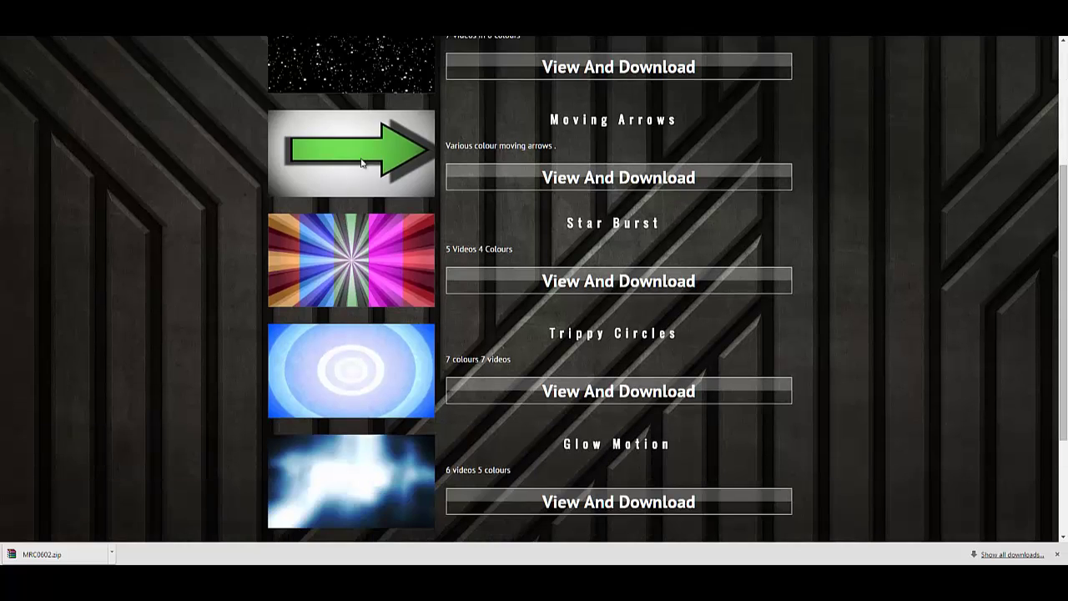
{"action": "scroll", "coordinate": [384, 219], "scroll_direction": "up", "scroll_amount": 7}
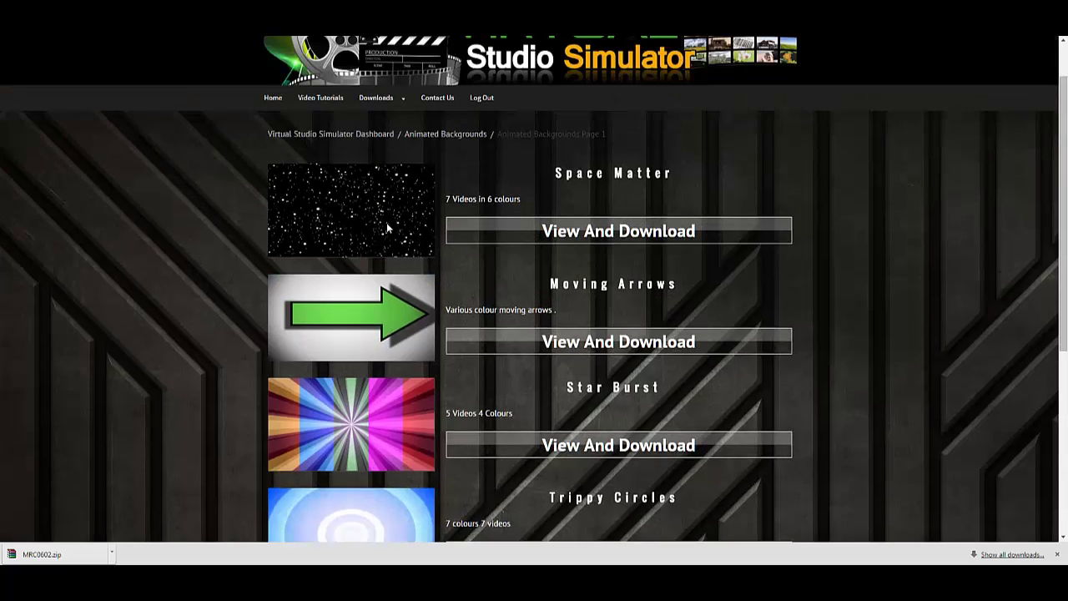
- Go to Video Tutorials and browse the how-to videos down to Sony Vegas
{"action": "left_click", "coordinate": [328, 159]}
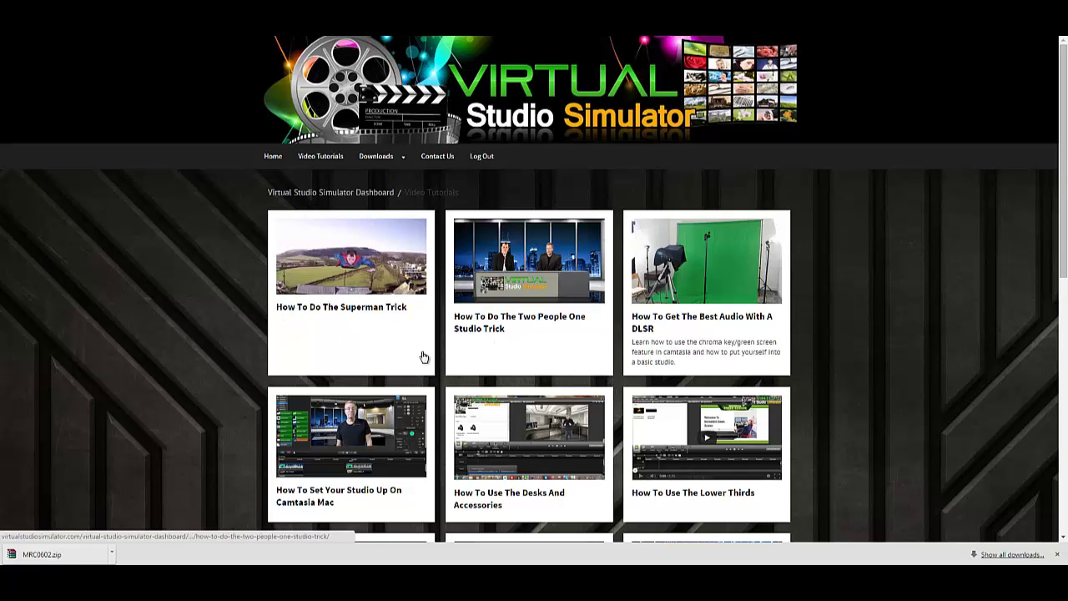
{"action": "scroll", "coordinate": [197, 275], "scroll_direction": "down", "scroll_amount": 7}
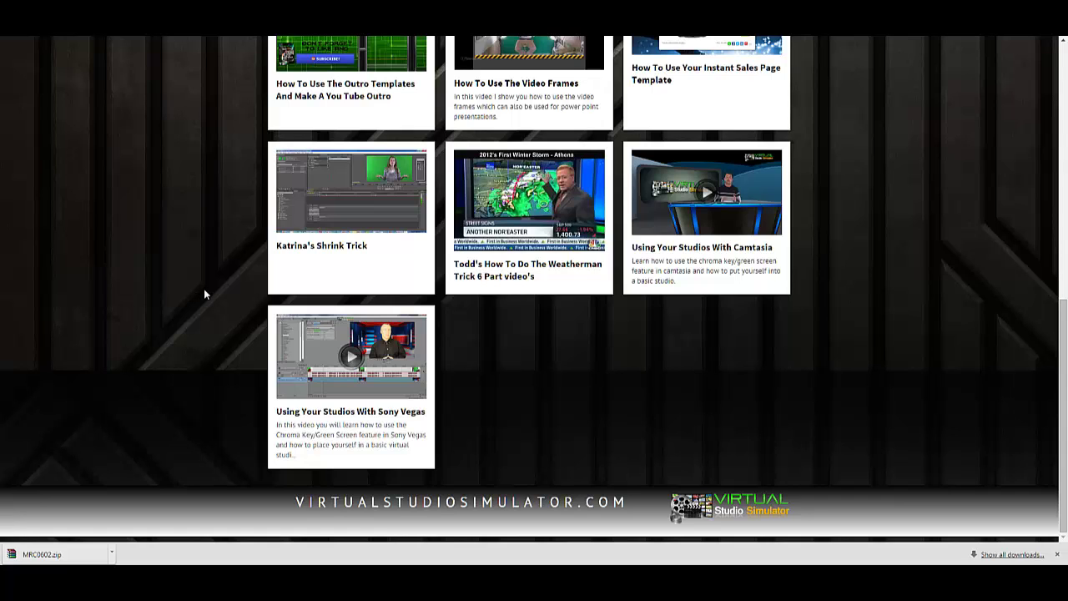
{"action": "scroll", "coordinate": [243, 298], "scroll_direction": "up", "scroll_amount": 5}
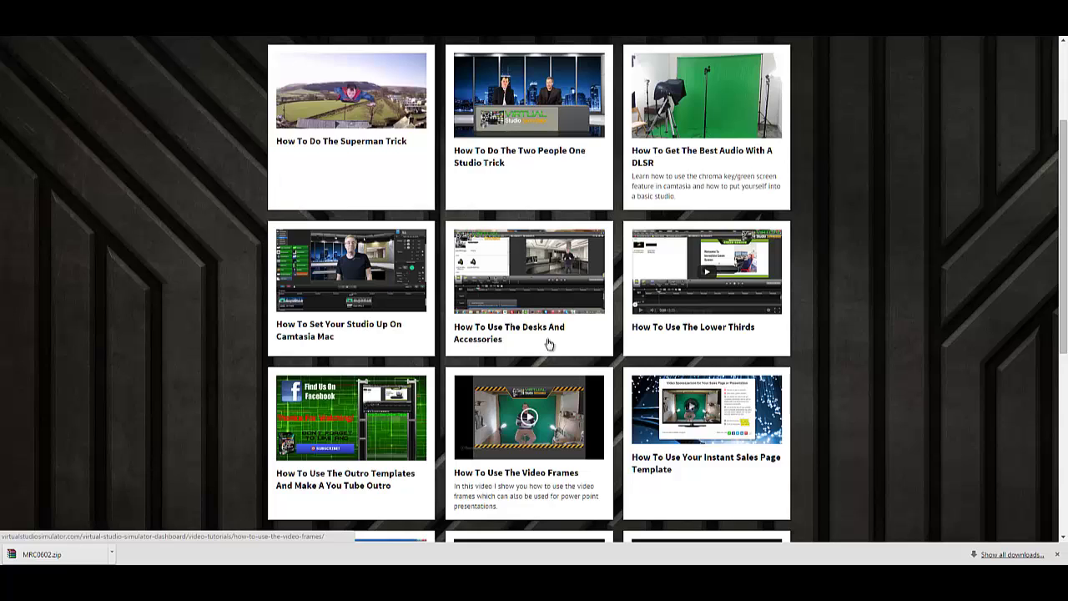
{"action": "scroll", "coordinate": [549, 341], "scroll_direction": "up", "scroll_amount": 1}
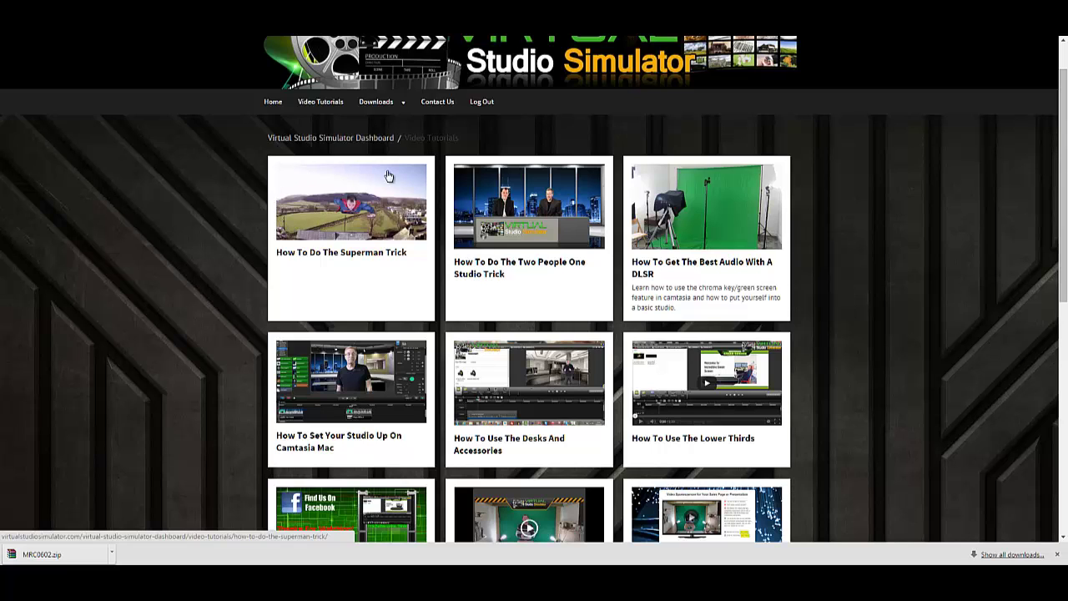
{"action": "scroll", "coordinate": [403, 246], "scroll_direction": "down", "scroll_amount": 3}
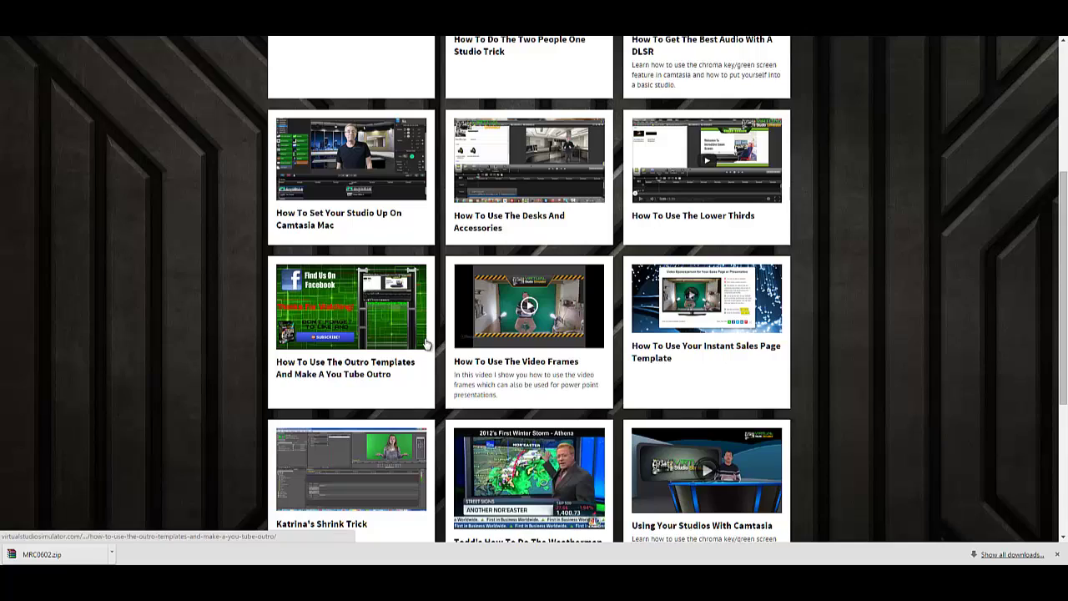
{"action": "scroll", "coordinate": [425, 344], "scroll_direction": "down", "scroll_amount": 2}
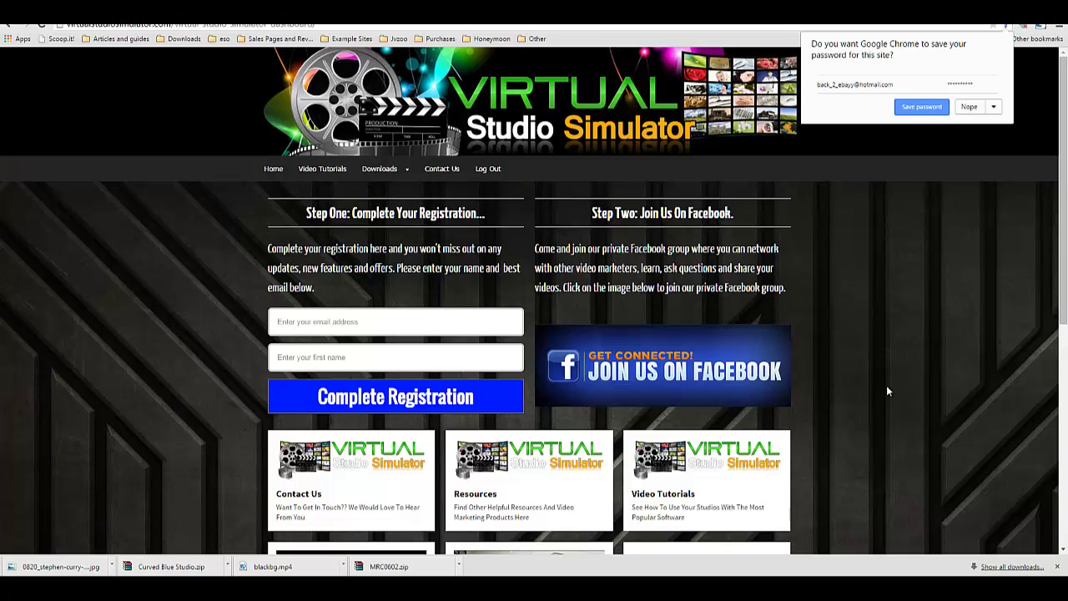
- Dismiss the save-password bubble and go to Downloads > Virtual Studios
{"action": "left_click", "coordinate": [887, 391]}
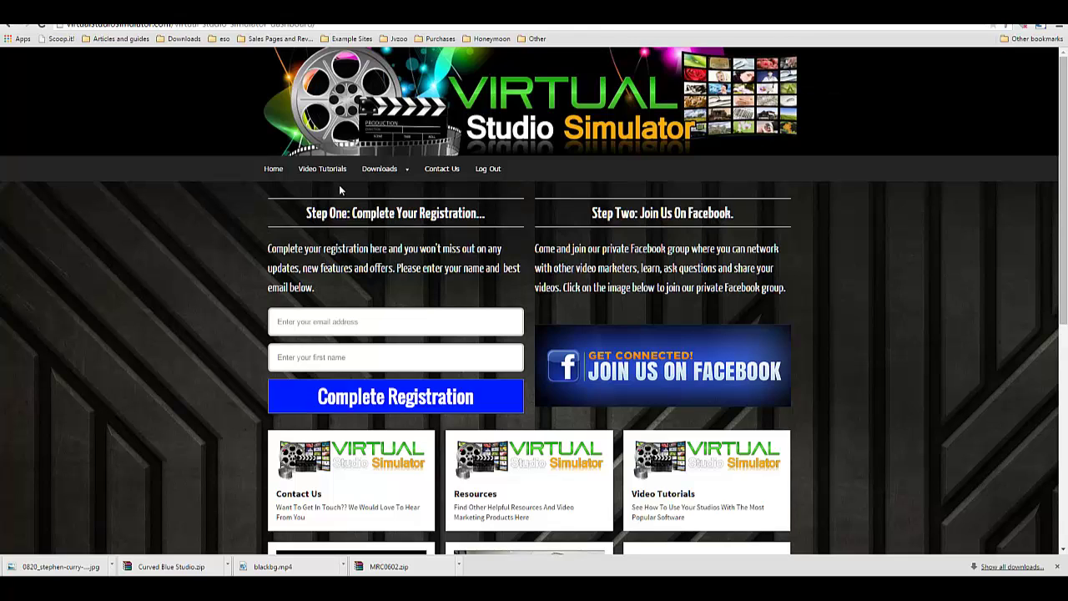
{"action": "mouse_move", "coordinate": [374, 183]}
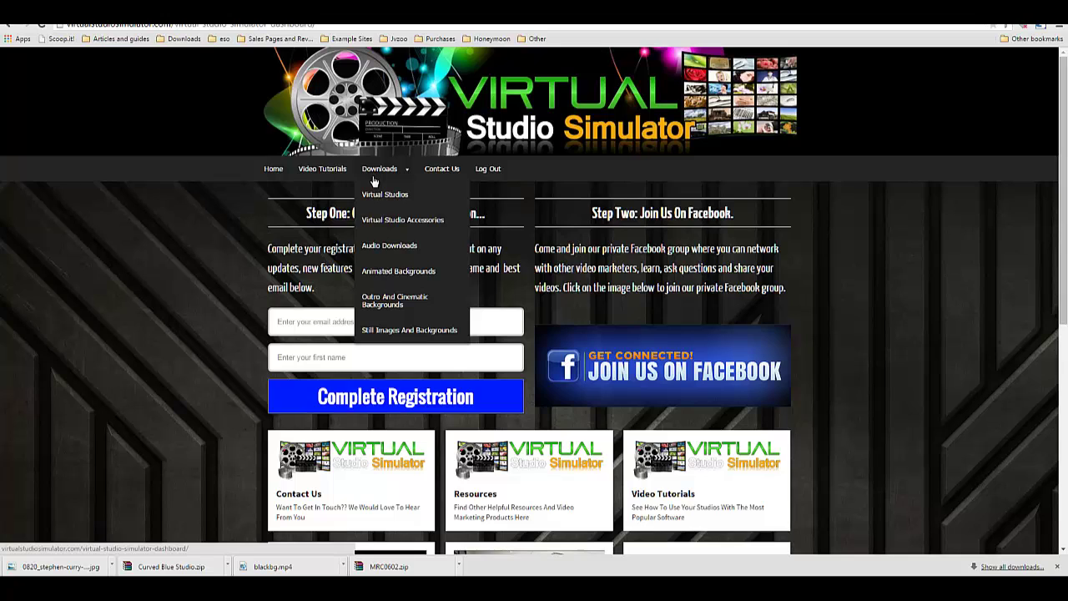
{"action": "left_click", "coordinate": [374, 193]}
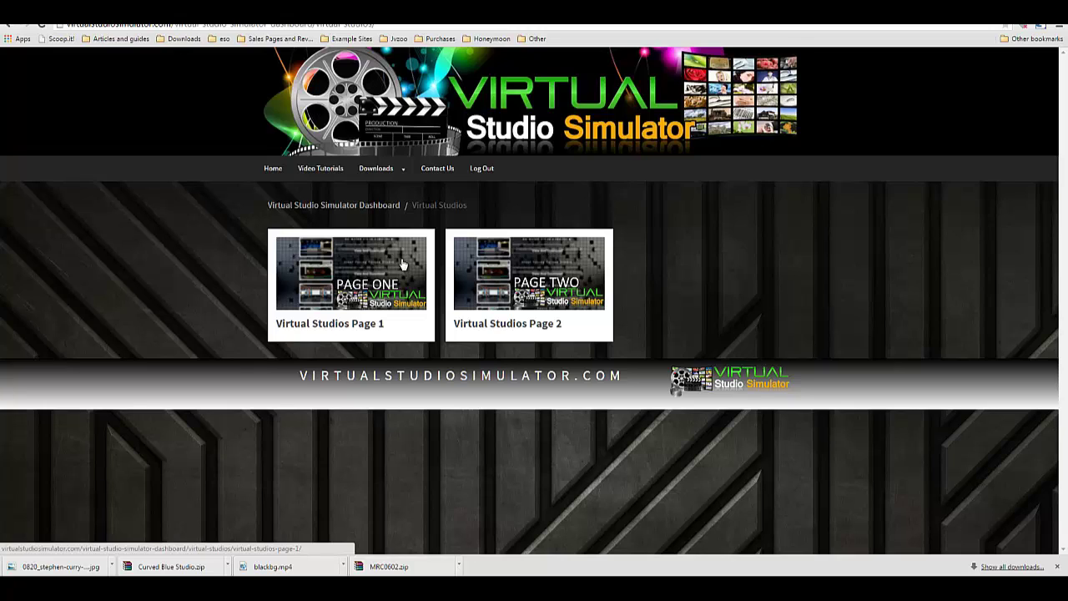
- Open Virtual Studios Page 1 and scroll down to Curved open blue Studio
{"action": "left_click", "coordinate": [409, 294]}
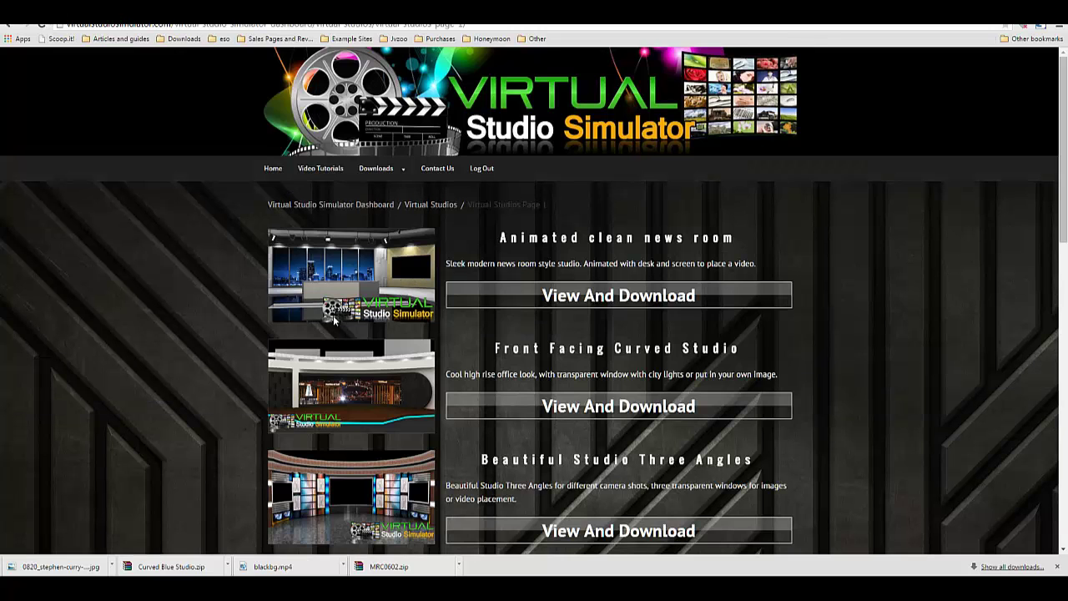
{"action": "scroll", "coordinate": [179, 373], "scroll_direction": "down", "scroll_amount": 3}
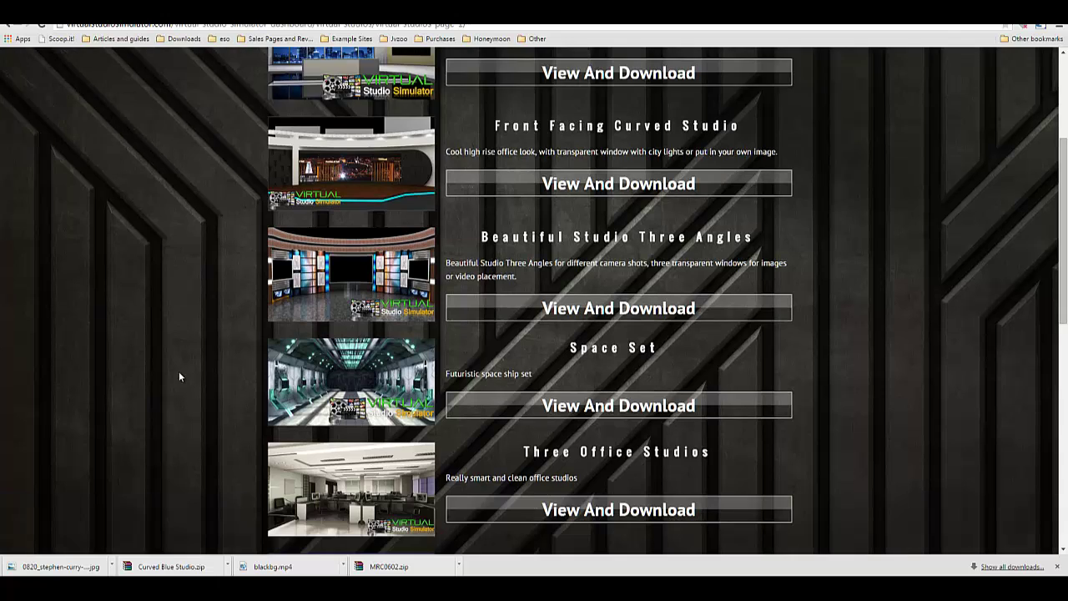
{"action": "scroll", "coordinate": [179, 376], "scroll_direction": "down", "scroll_amount": 2}
{"action": "scroll", "coordinate": [352, 360], "scroll_direction": "down", "scroll_amount": 1}
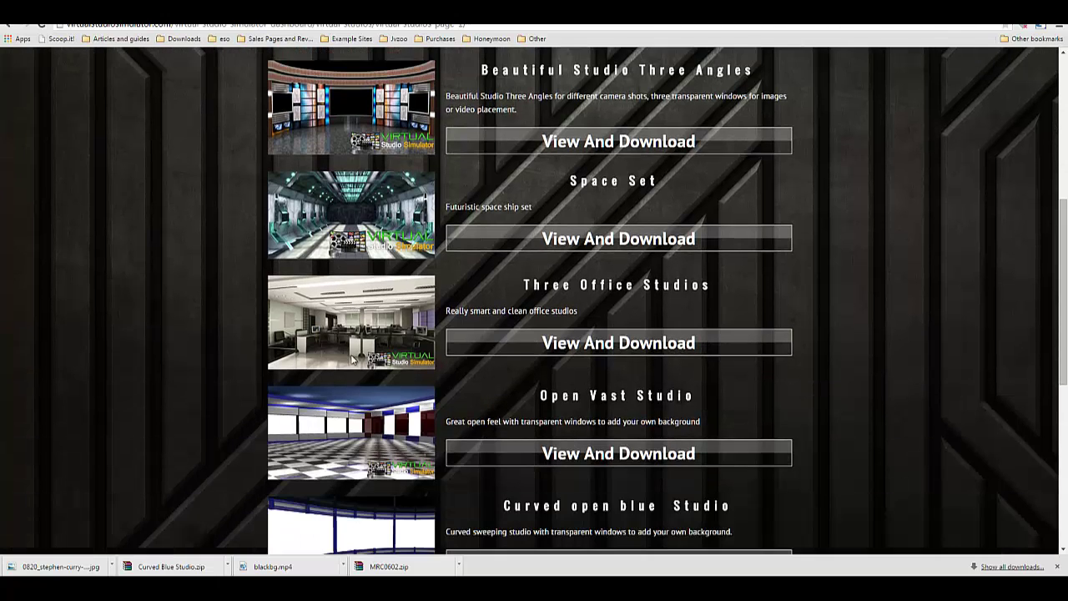
{"action": "scroll", "coordinate": [352, 359], "scroll_direction": "down", "scroll_amount": 2}
{"action": "scroll", "coordinate": [343, 429], "scroll_direction": "down", "scroll_amount": 1}
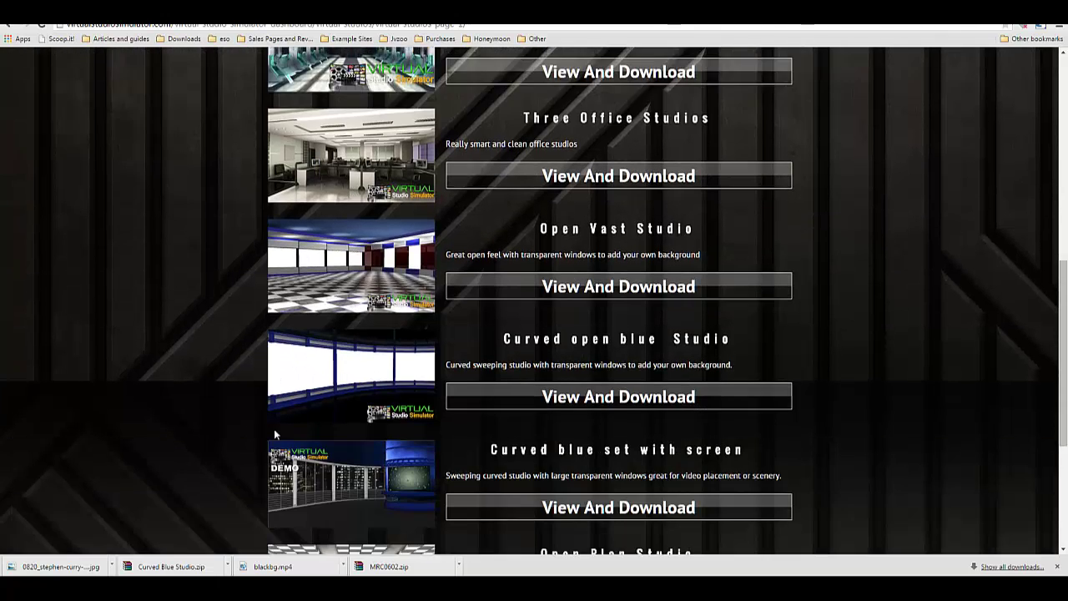
{"action": "scroll", "coordinate": [274, 433], "scroll_direction": "down", "scroll_amount": 1}
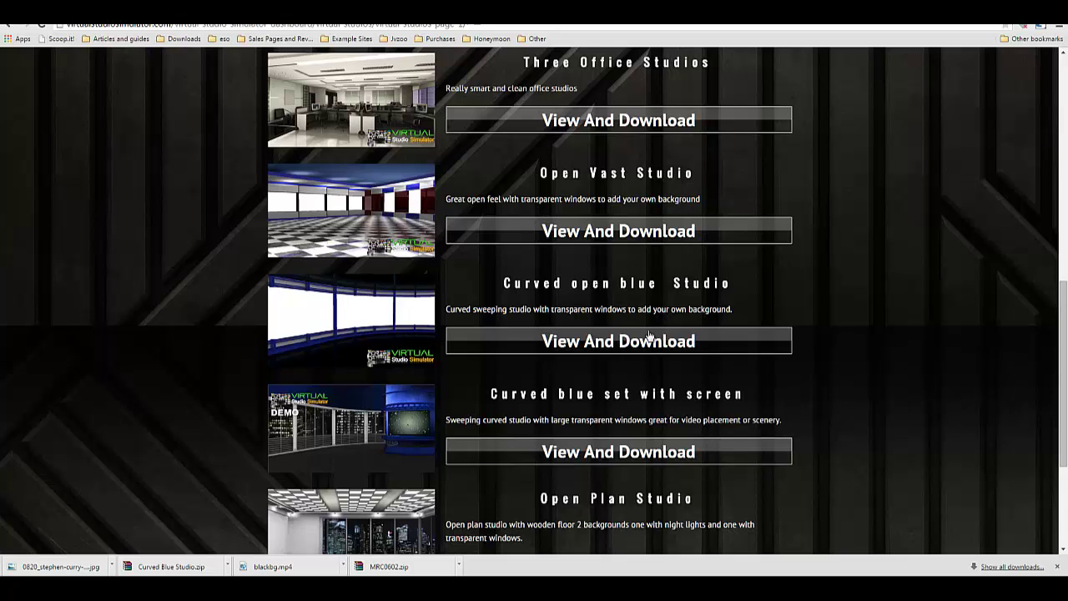
{"action": "scroll", "coordinate": [399, 460], "scroll_direction": "down", "scroll_amount": 1}
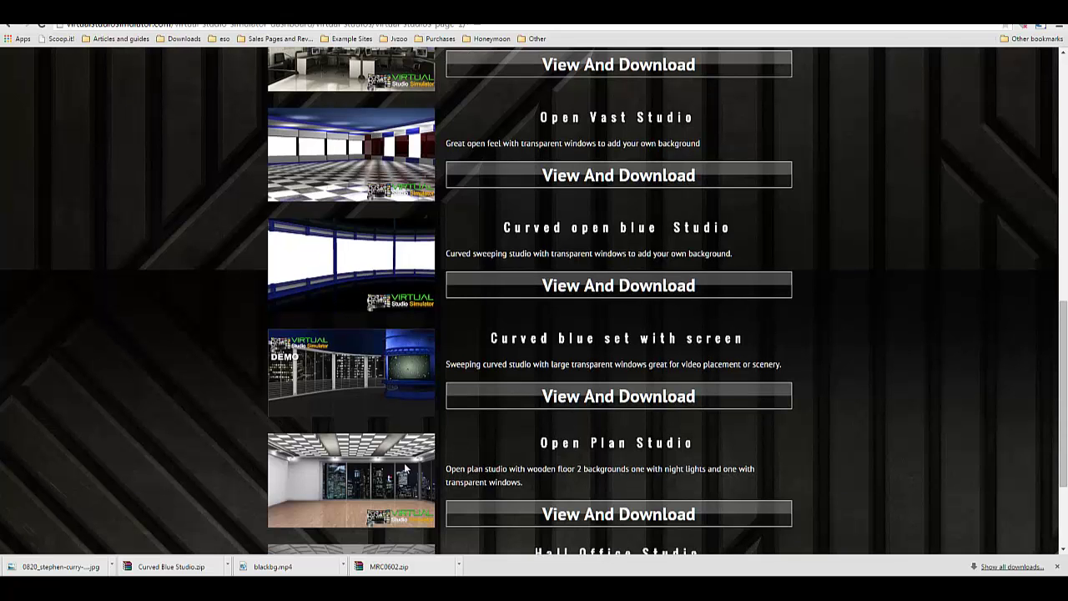
- Download Curved Blue Studio.zip, close the preview, and go back to Virtual Studios
{"action": "left_click", "coordinate": [544, 294]}
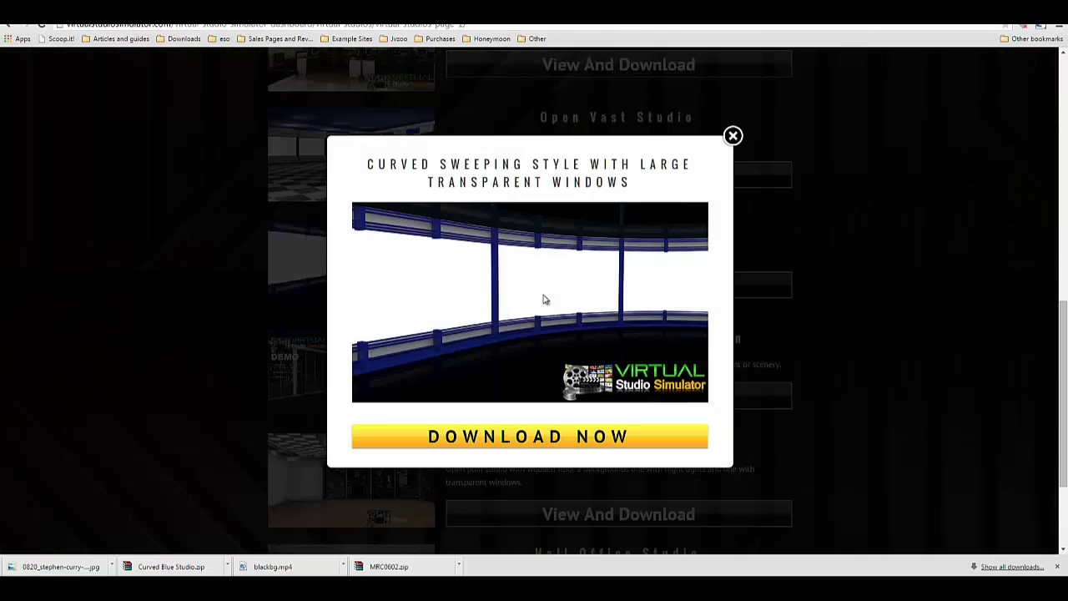
{"action": "left_click", "coordinate": [504, 439]}
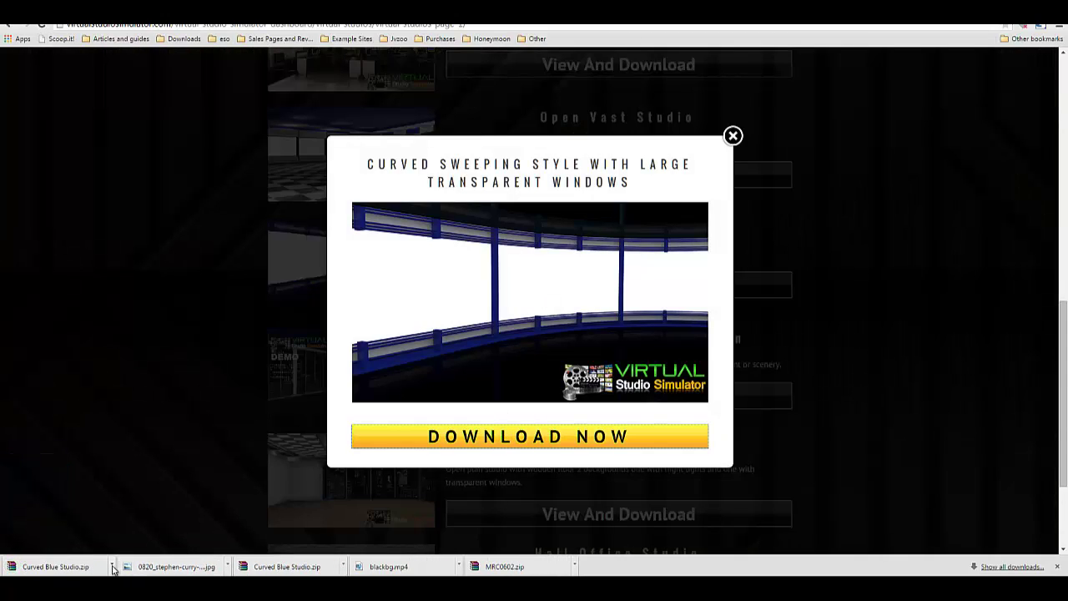
{"action": "left_click_drag", "start_coordinate": [113, 568], "coordinate": [114, 569]}
{"action": "left_click", "coordinate": [733, 136]}
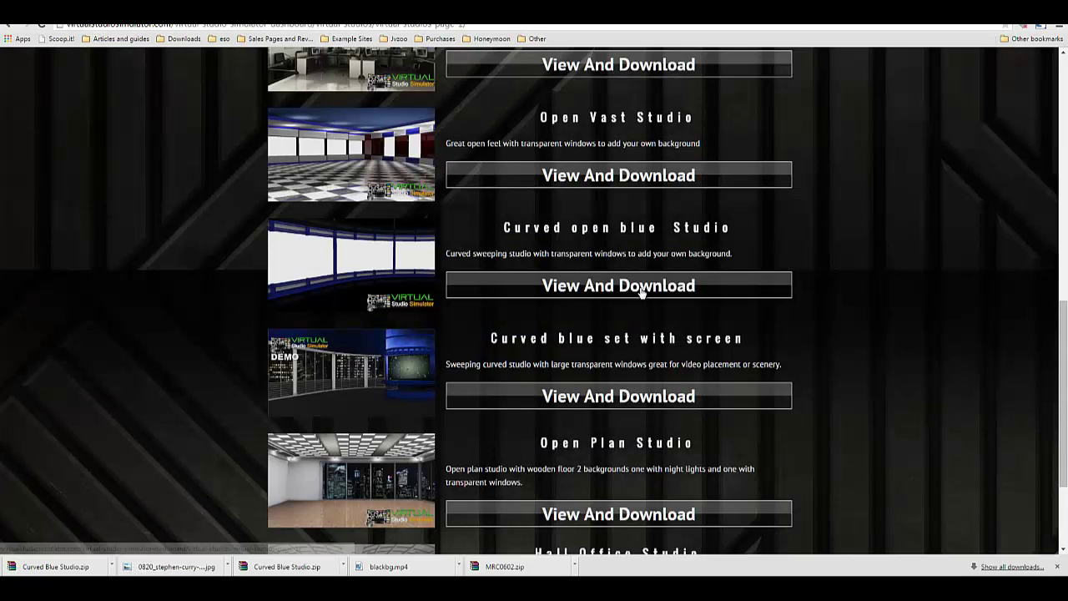
{"action": "scroll", "coordinate": [644, 286], "scroll_direction": "down", "scroll_amount": 1}
{"action": "scroll", "coordinate": [641, 286], "scroll_direction": "down", "scroll_amount": 2}
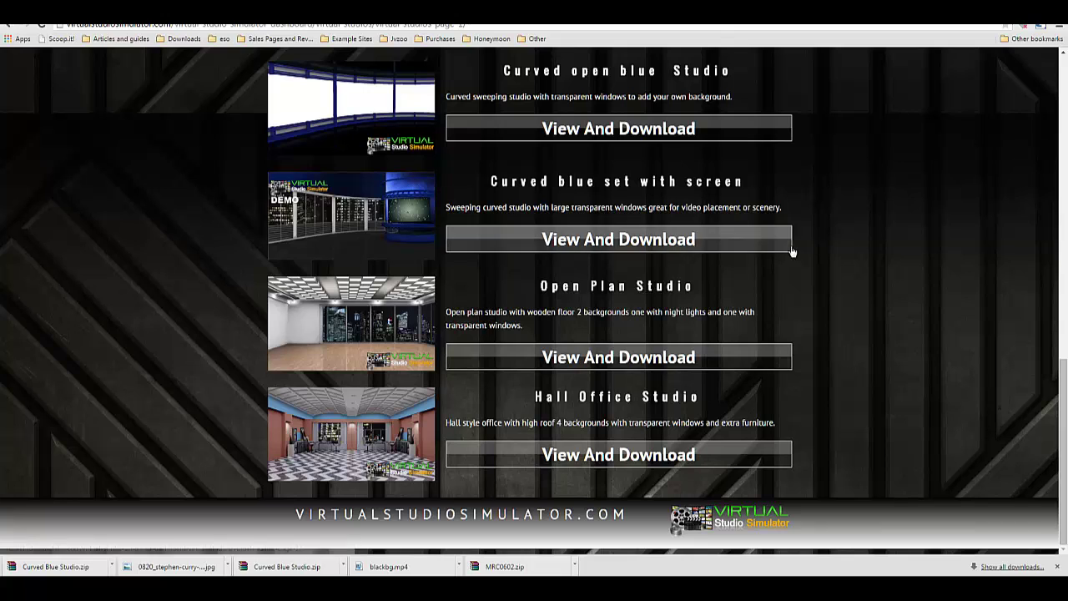
{"action": "left_click", "coordinate": [10, 28]}
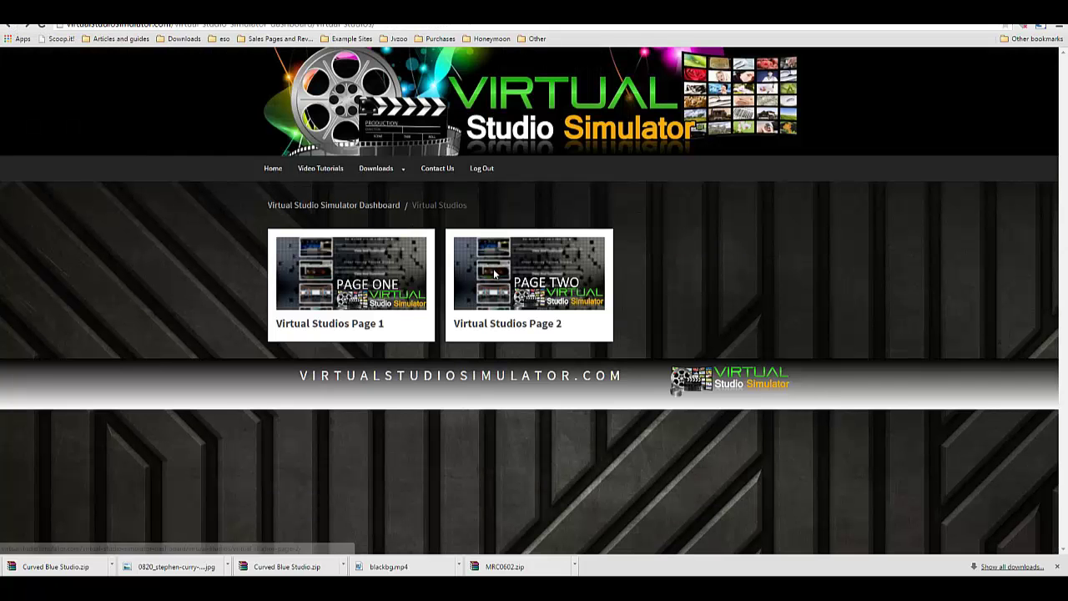
- Download the Futuristic corner studio set from Virtual Studios Page 2 via View And Download
{"action": "left_click", "coordinate": [494, 274]}
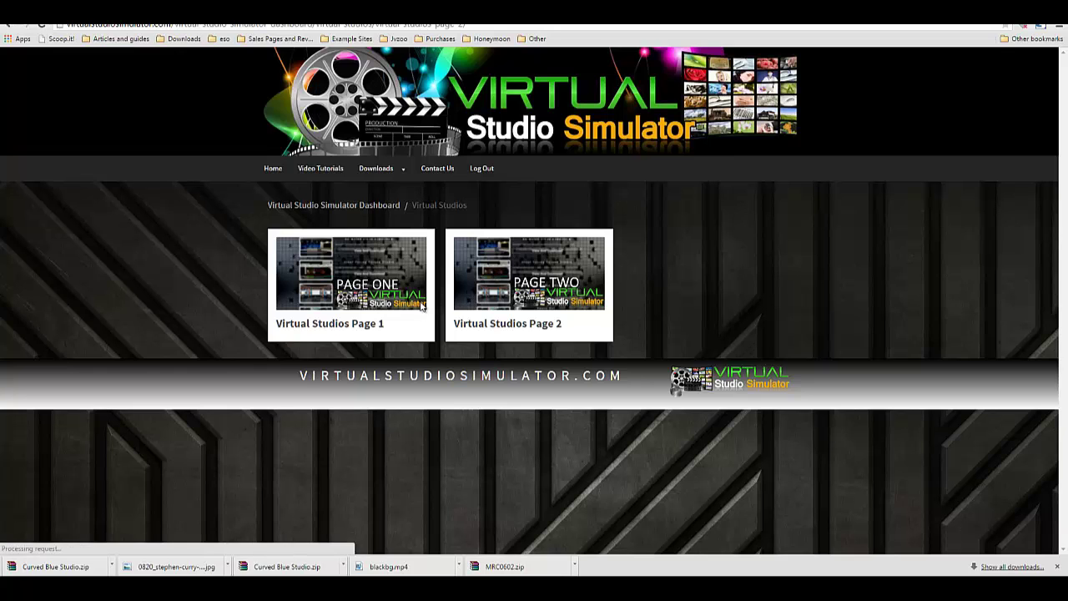
{"action": "scroll", "coordinate": [408, 320], "scroll_direction": "down", "scroll_amount": 1}
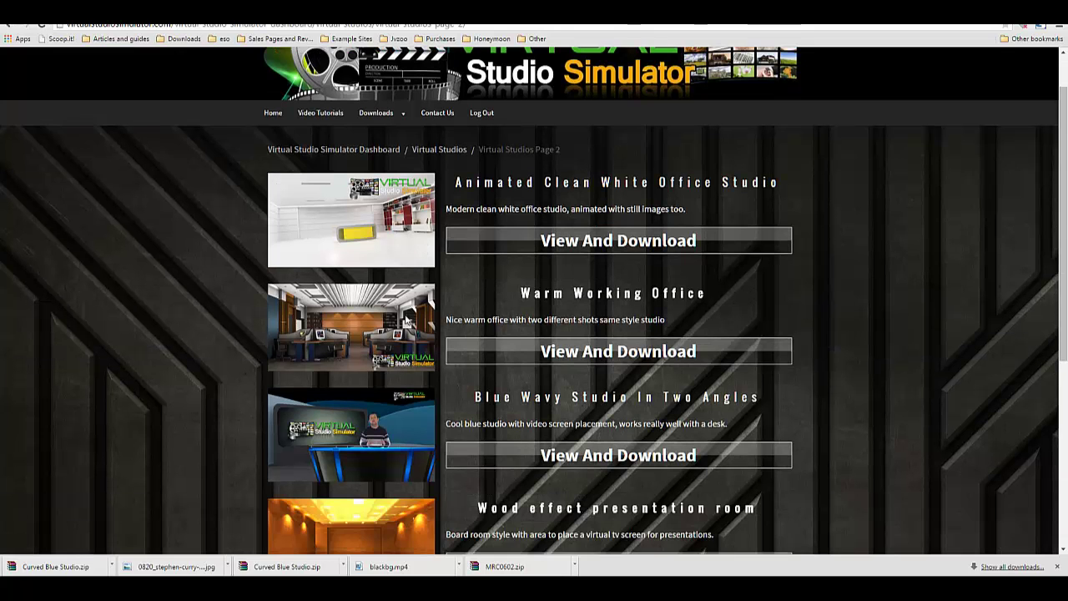
{"action": "scroll", "coordinate": [407, 319], "scroll_direction": "down", "scroll_amount": 1}
{"action": "scroll", "coordinate": [405, 316], "scroll_direction": "down", "scroll_amount": 2}
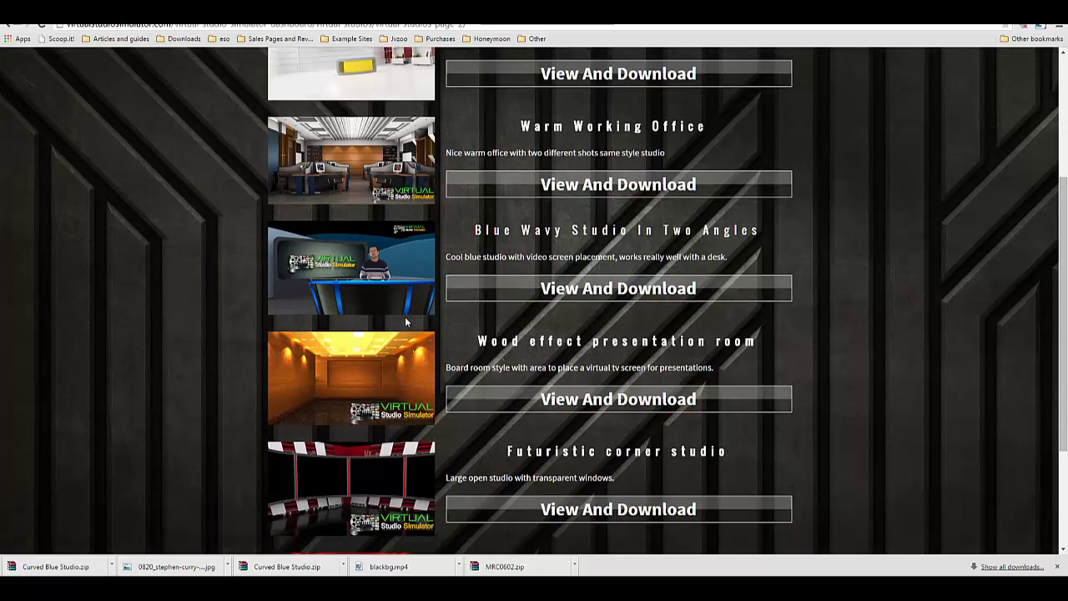
{"action": "scroll", "coordinate": [405, 317], "scroll_direction": "down", "scroll_amount": 1}
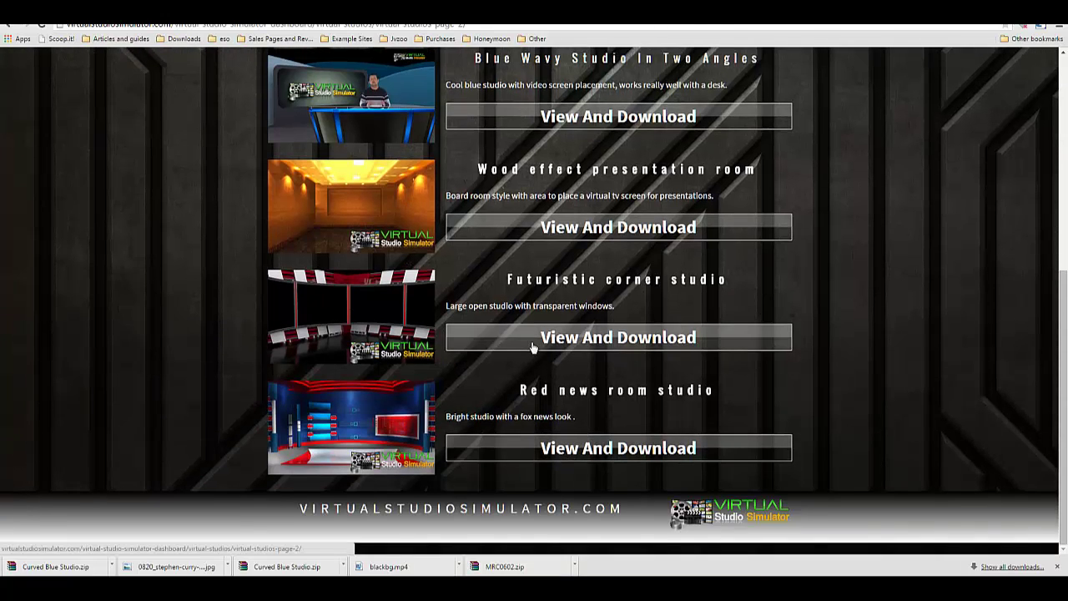
{"action": "left_click", "coordinate": [541, 342]}
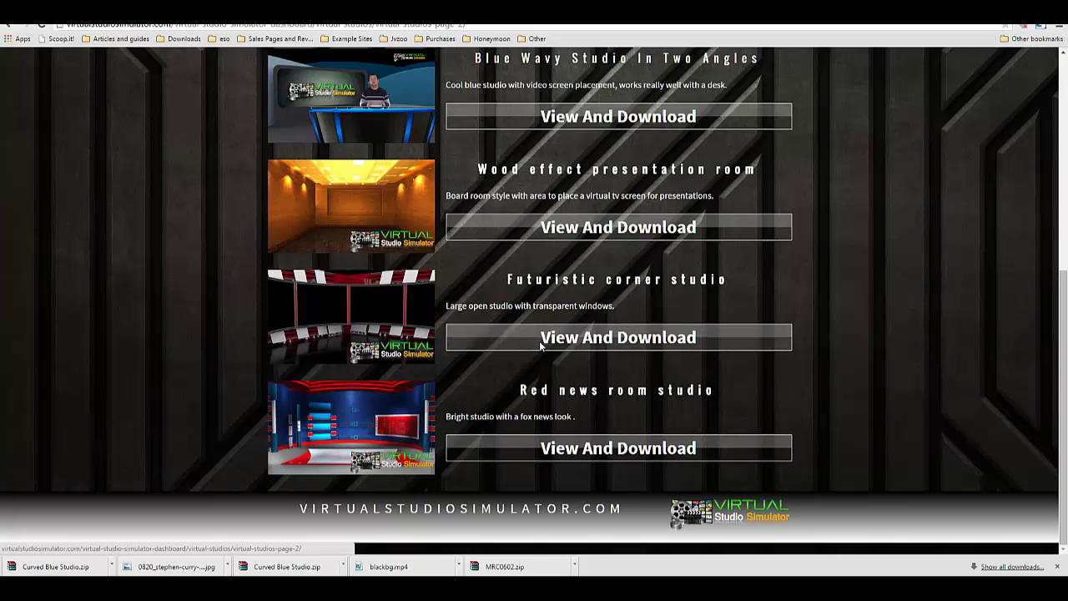
{"action": "left_click", "coordinate": [515, 434]}
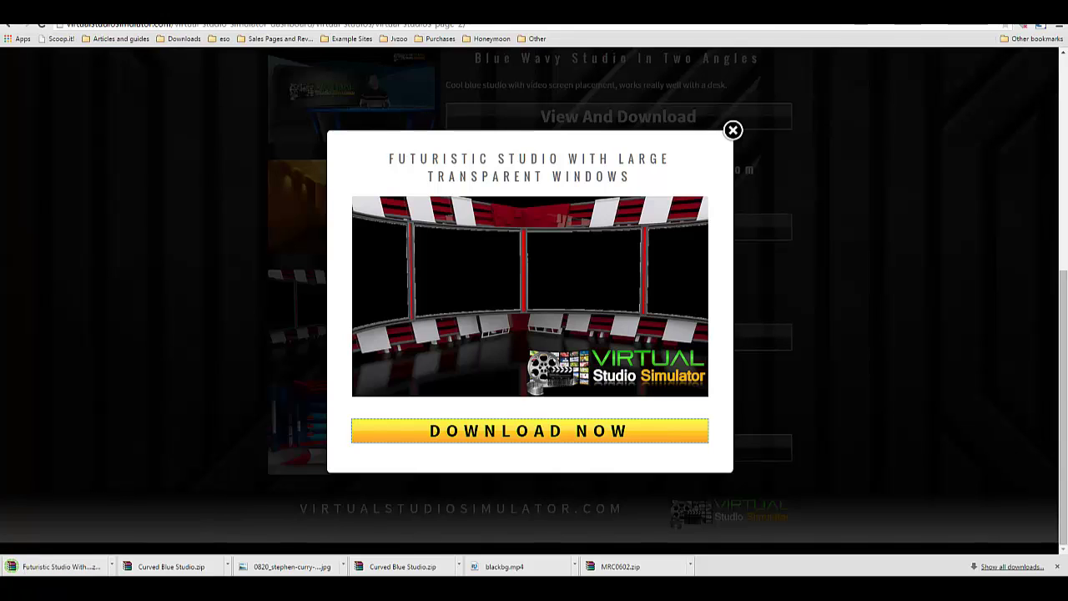
{"action": "mouse_move", "coordinate": [255, 597]}
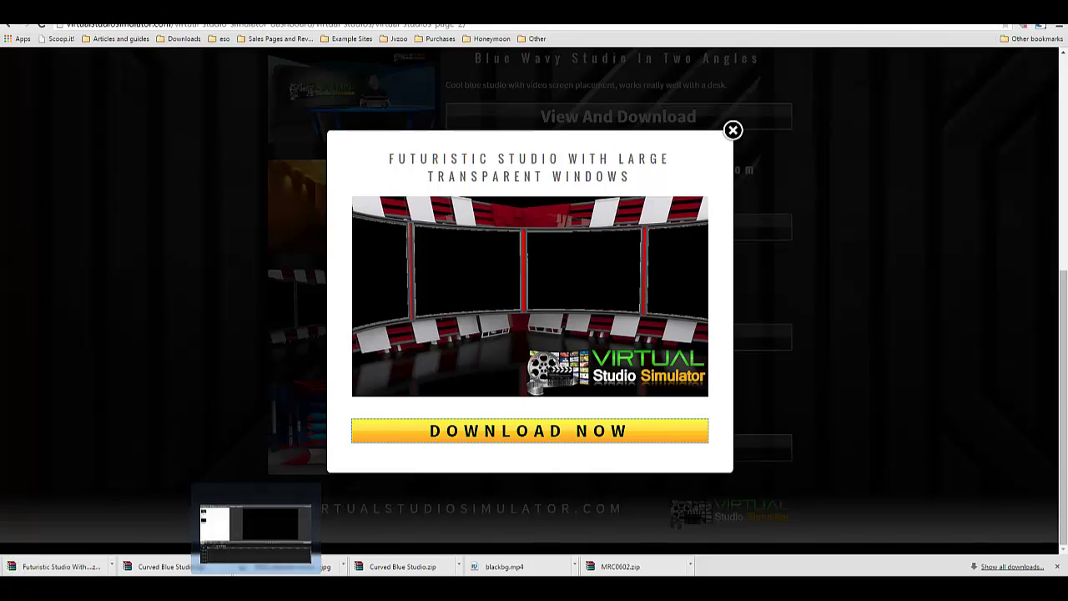
{"action": "left_click", "coordinate": [255, 526]}
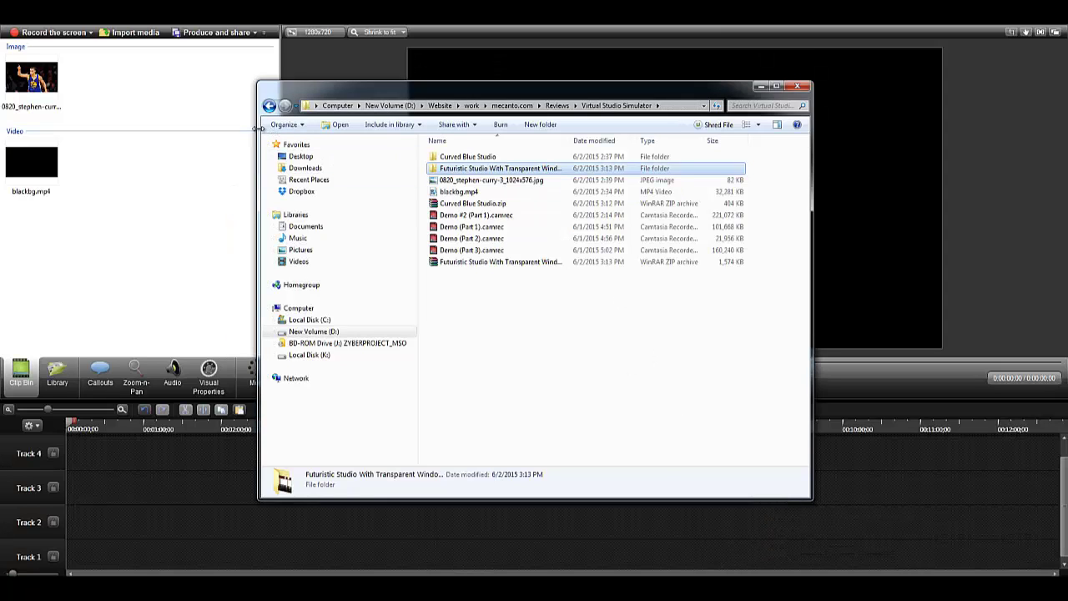
- Drag Curved Blue Studio.png from its studio folder into Camtasia's Clip Bin
{"action": "left_click_drag", "start_coordinate": [258, 130], "coordinate": [384, 130]}
{"action": "left_click_drag", "start_coordinate": [464, 87], "coordinate": [517, 74]}
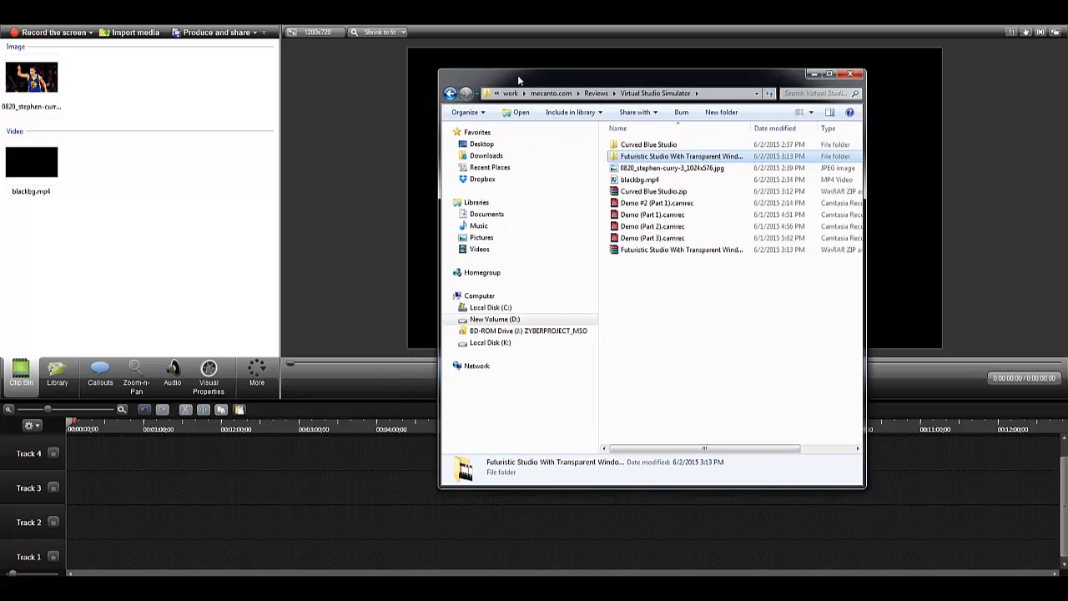
{"action": "left_click", "coordinate": [635, 146]}
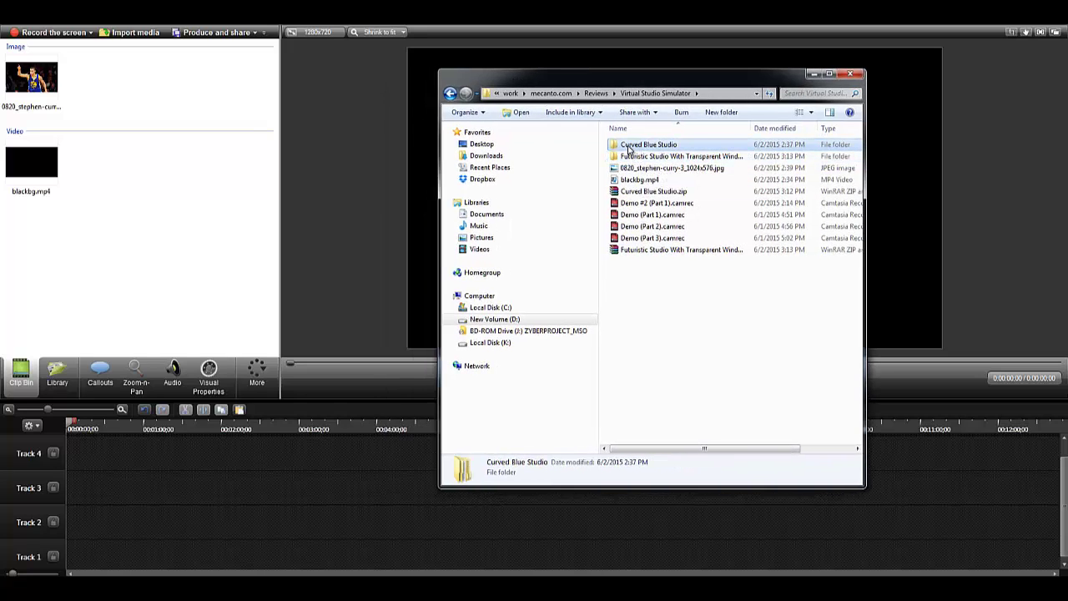
{"action": "left_click", "coordinate": [632, 157]}
{"action": "double_click", "coordinate": [632, 147]}
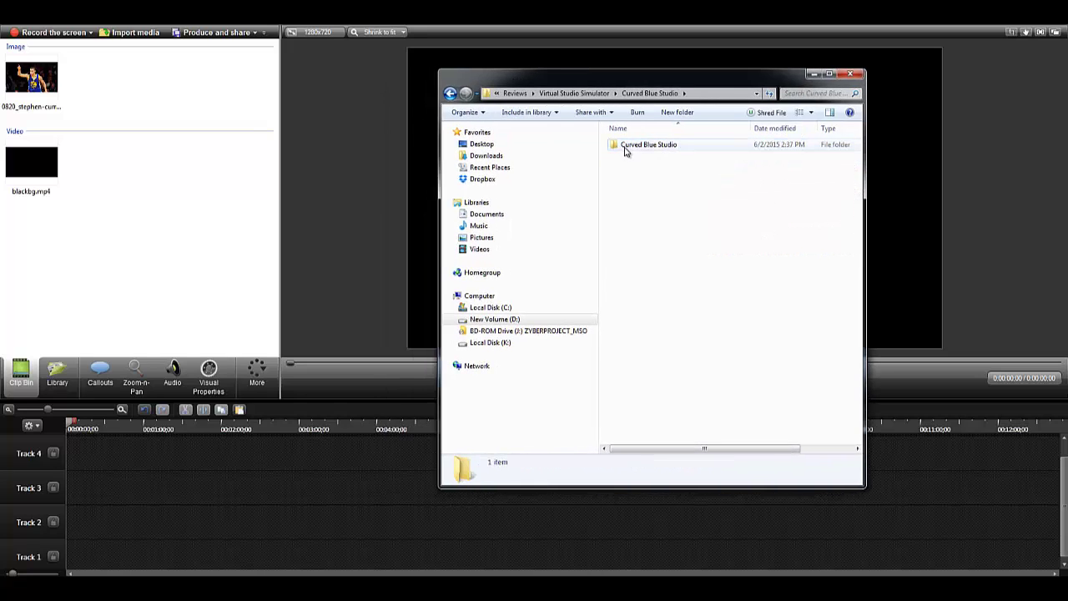
{"action": "double_click", "coordinate": [627, 148]}
{"action": "left_click_drag", "start_coordinate": [641, 149], "coordinate": [185, 107]}
- Add Setbg1 (1).png from the Futuristic Studio With Transparent Windows folder to the Clip Bin
{"action": "left_click", "coordinate": [450, 93]}
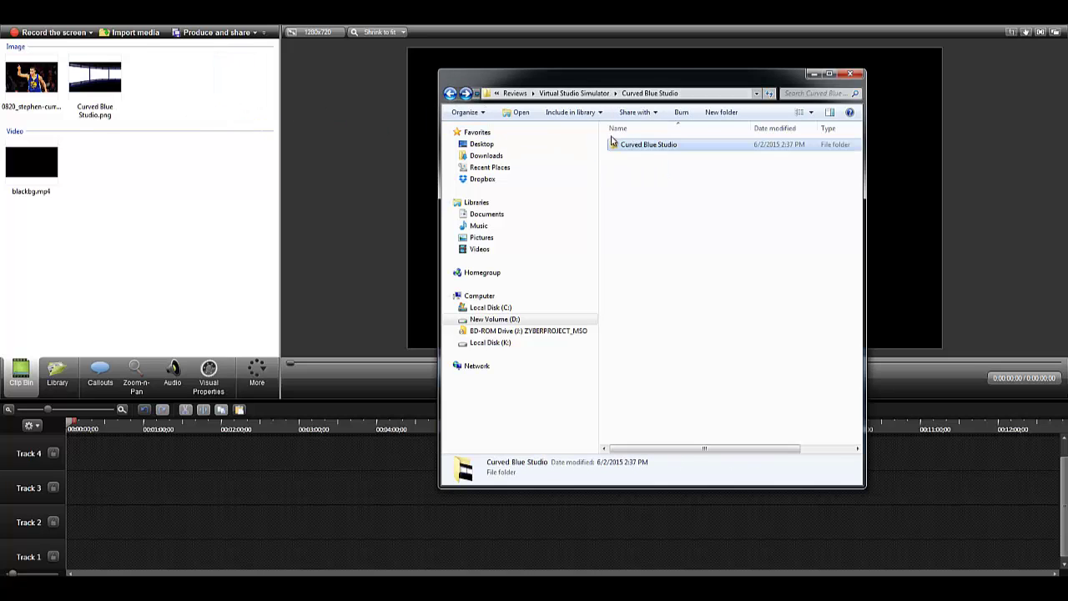
{"action": "left_click", "coordinate": [450, 93]}
{"action": "left_click", "coordinate": [632, 156]}
{"action": "double_click", "coordinate": [632, 156]}
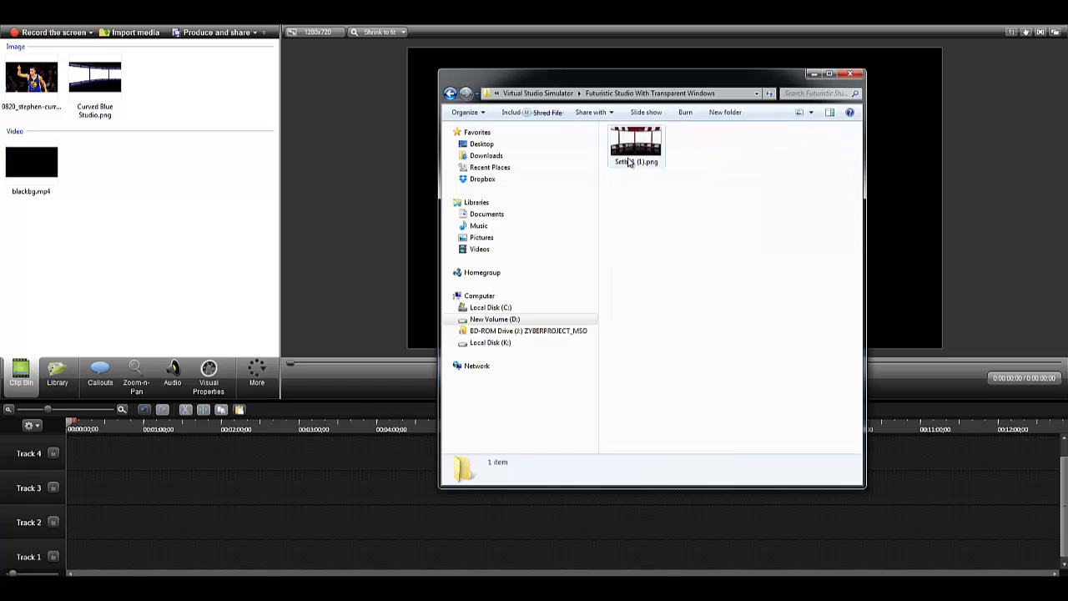
{"action": "left_click_drag", "start_coordinate": [634, 144], "coordinate": [214, 123]}
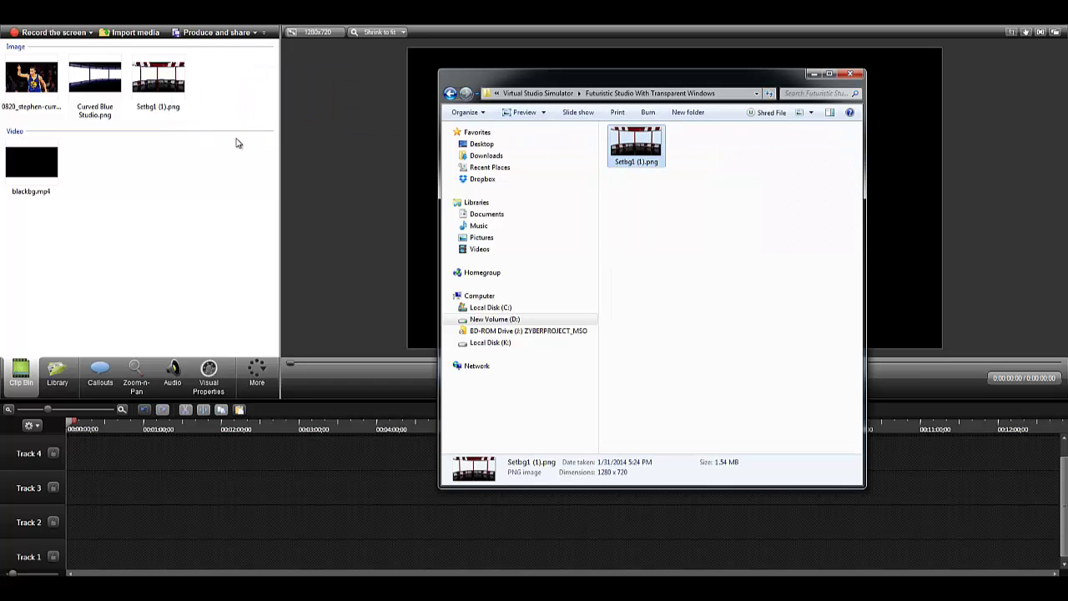
{"action": "left_click", "coordinate": [108, 234]}
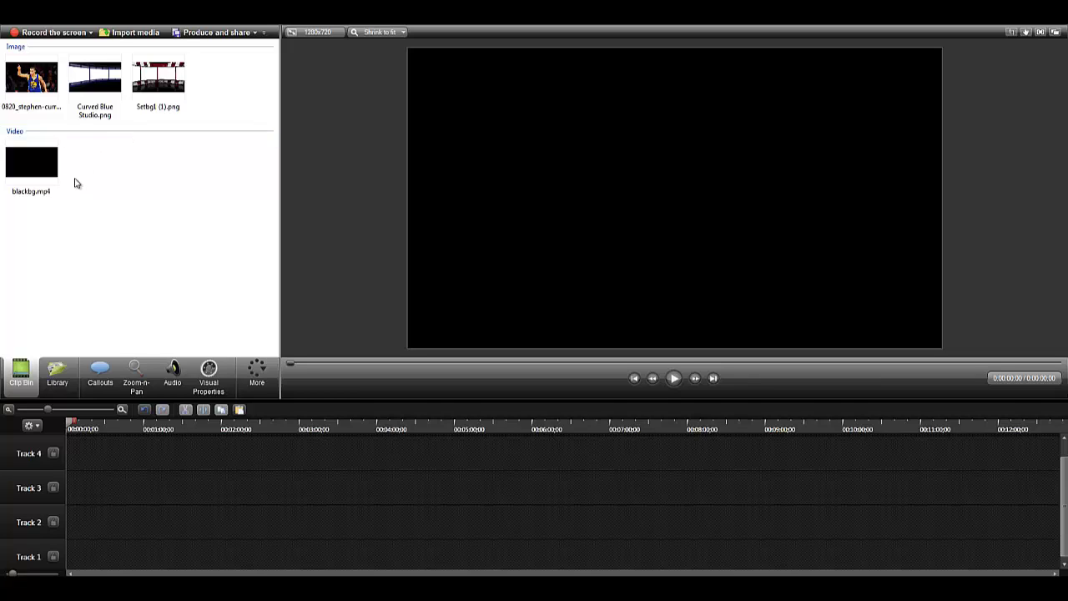
- Place blackbg.mp4 on Track 4 starting at 0:00 and cut its first 29 seconds
{"action": "left_click_drag", "start_coordinate": [45, 157], "coordinate": [77, 447]}
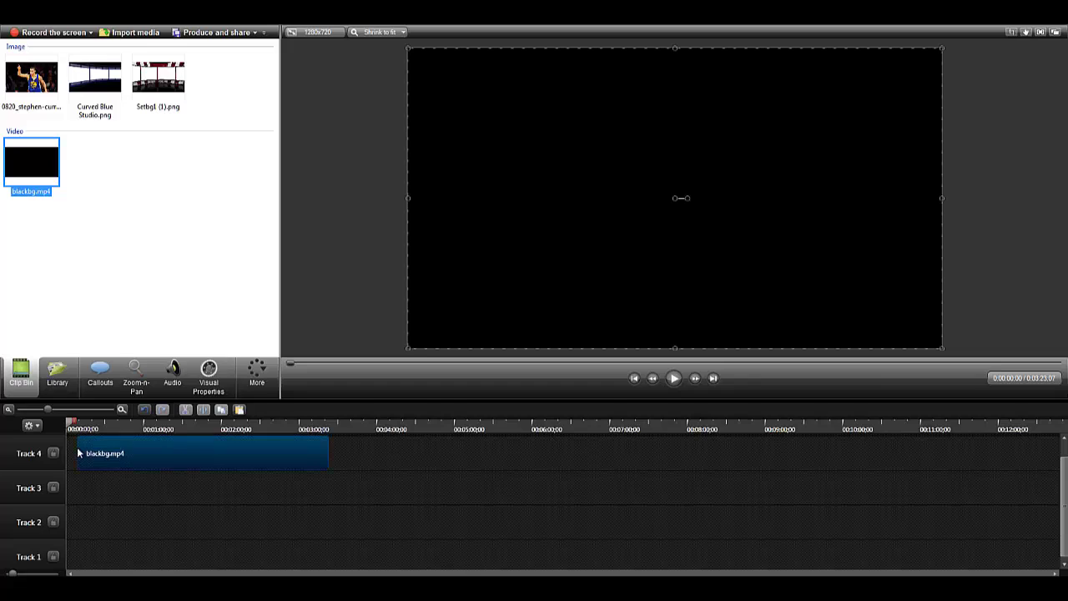
{"action": "left_click_drag", "start_coordinate": [154, 458], "coordinate": [112, 454]}
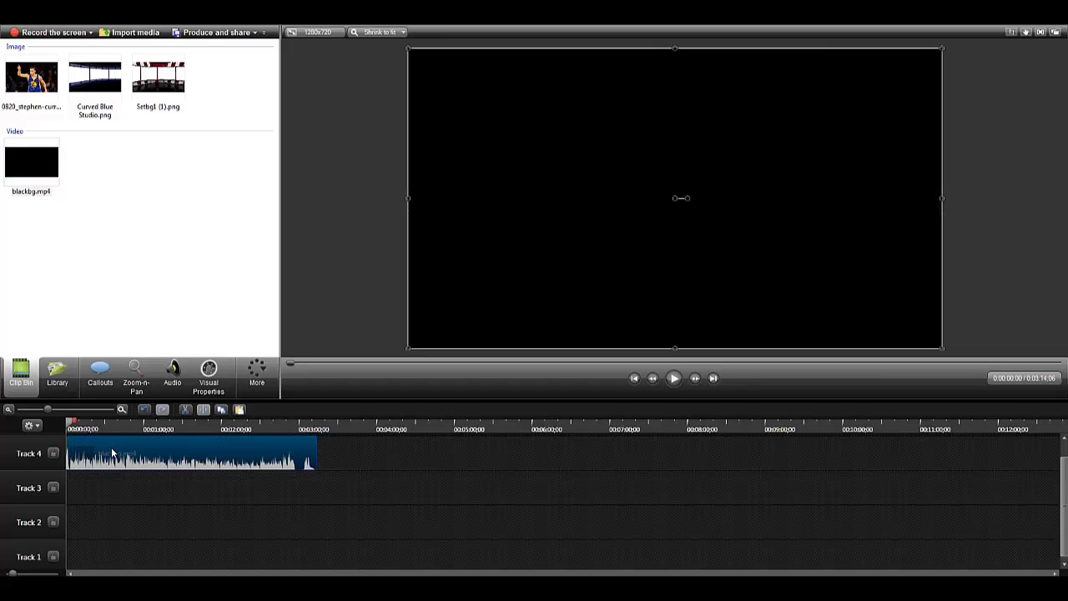
{"action": "left_click", "coordinate": [106, 428]}
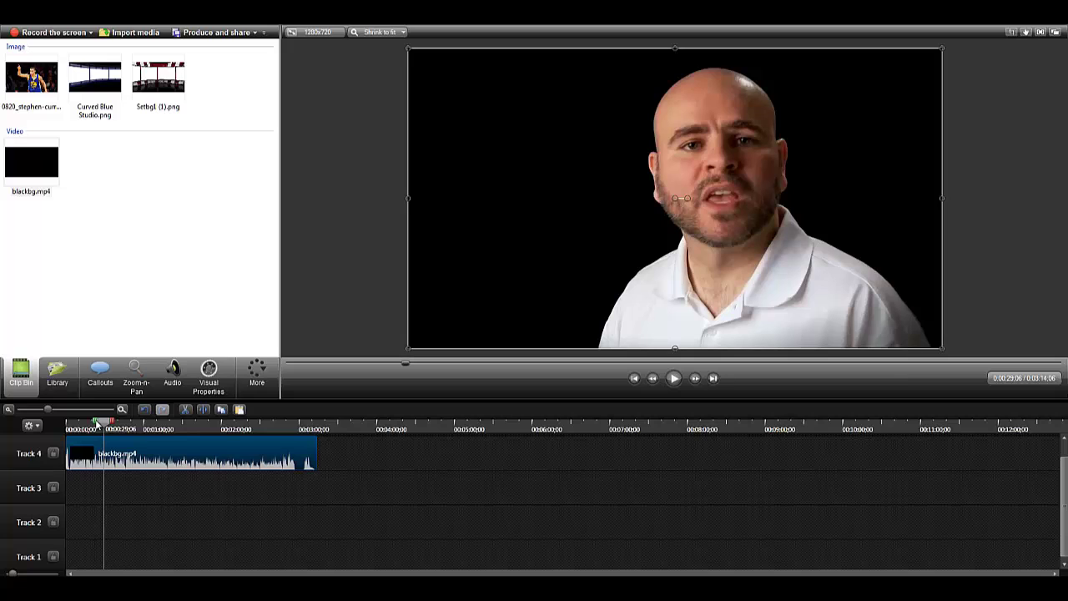
{"action": "left_click_drag", "start_coordinate": [96, 424], "coordinate": [67, 424]}
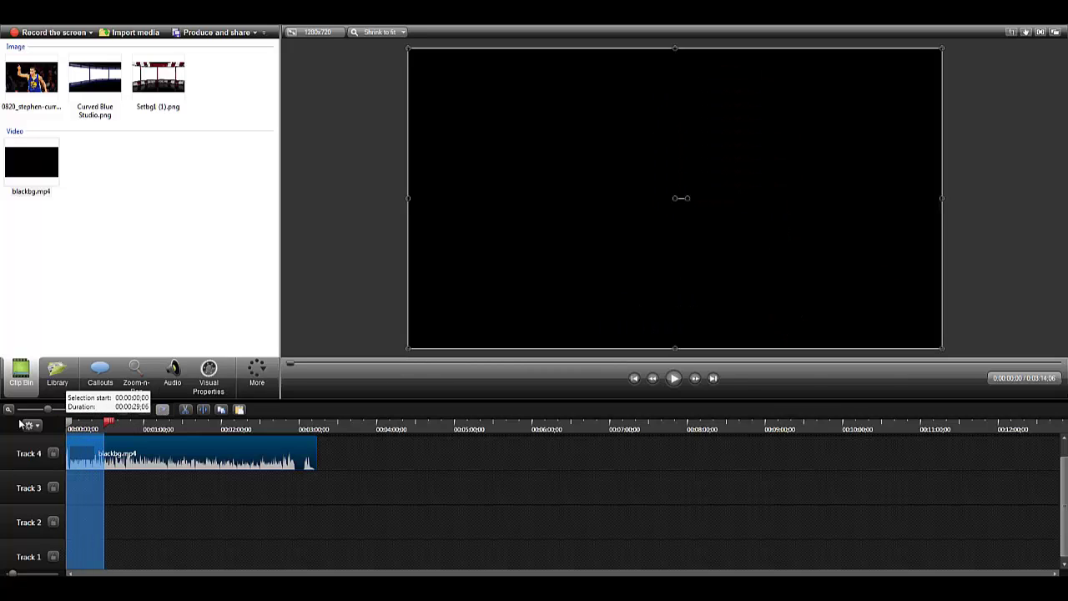
{"action": "right_click", "coordinate": [100, 454]}
{"action": "left_click", "coordinate": [158, 223]}
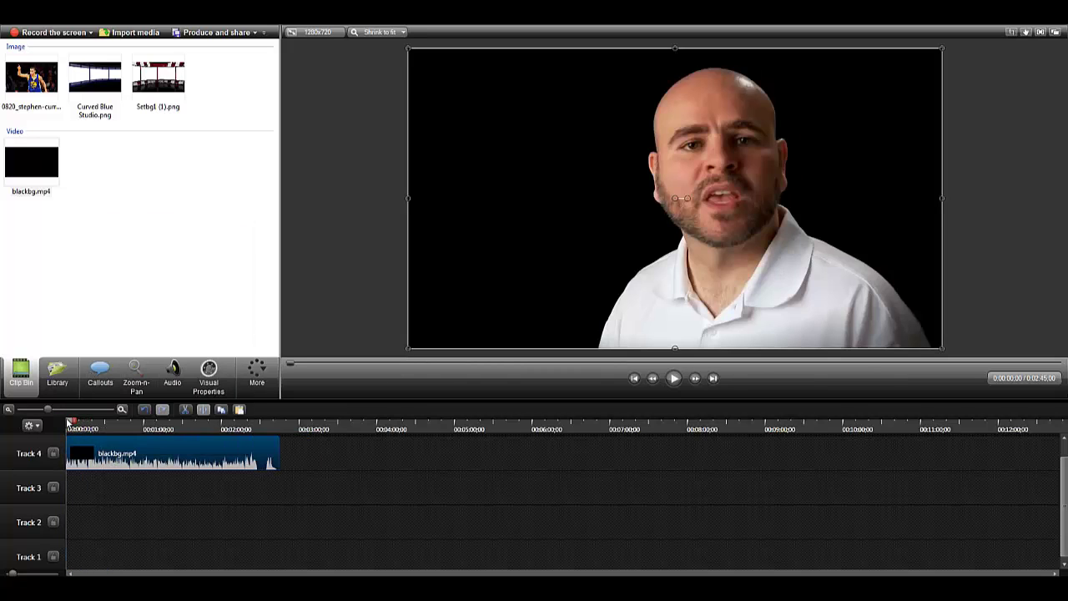
- Cut the clip from 1:13 to the end, bringing the timeline to 0:01:13;14
{"action": "left_click_drag", "start_coordinate": [126, 424], "coordinate": [162, 425]}
{"action": "left_click_drag", "start_coordinate": [308, 433], "coordinate": [317, 433]}
{"action": "right_click", "coordinate": [285, 449]}
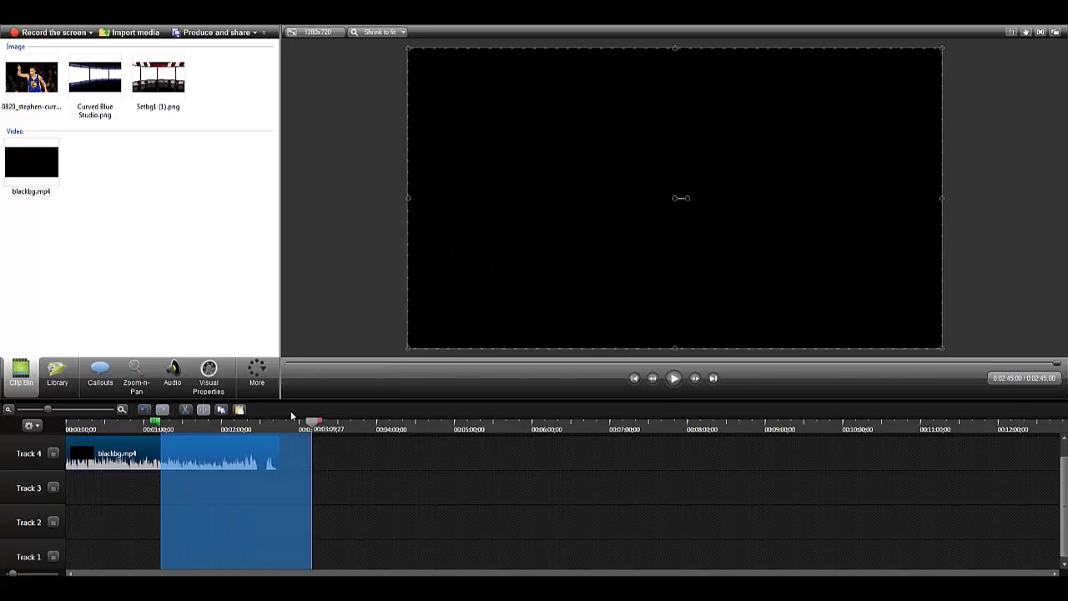
{"action": "left_click", "coordinate": [307, 318]}
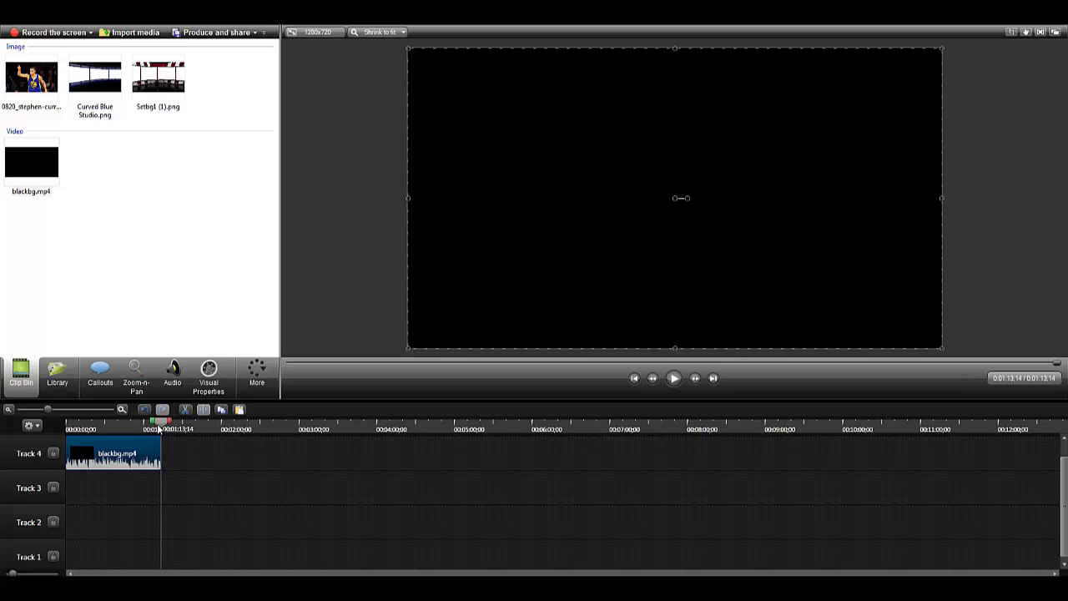
{"action": "left_click_drag", "start_coordinate": [159, 429], "coordinate": [118, 427]}
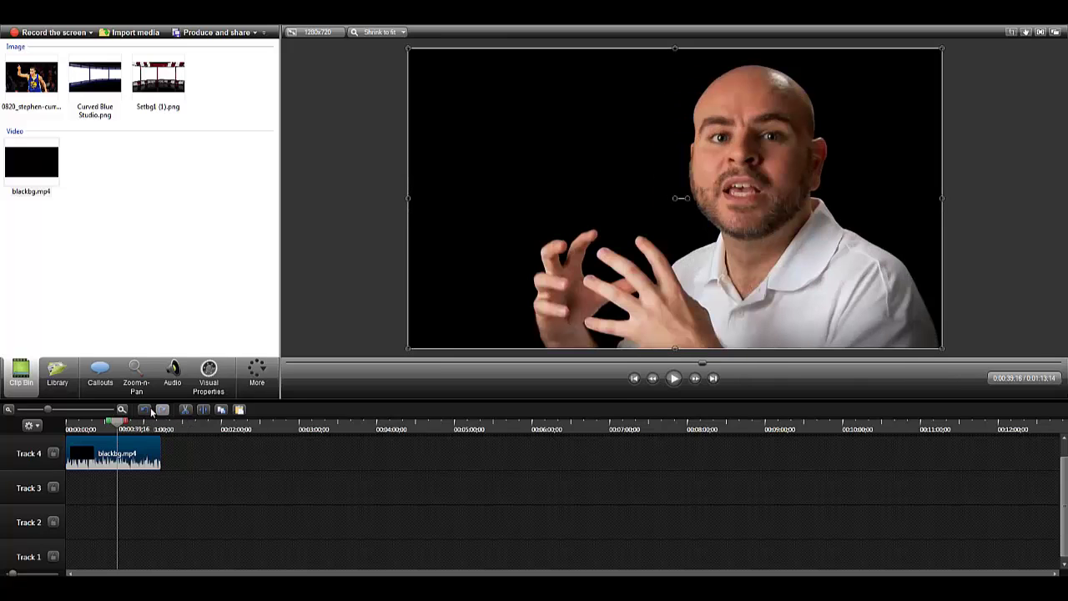
- Drag Curved Blue Studio.png onto Track 3 and preview it at 1:28
{"action": "left_click", "coordinate": [95, 93]}
{"action": "left_click_drag", "start_coordinate": [97, 81], "coordinate": [219, 489]}
{"action": "left_click_drag", "start_coordinate": [118, 423], "coordinate": [123, 423]}
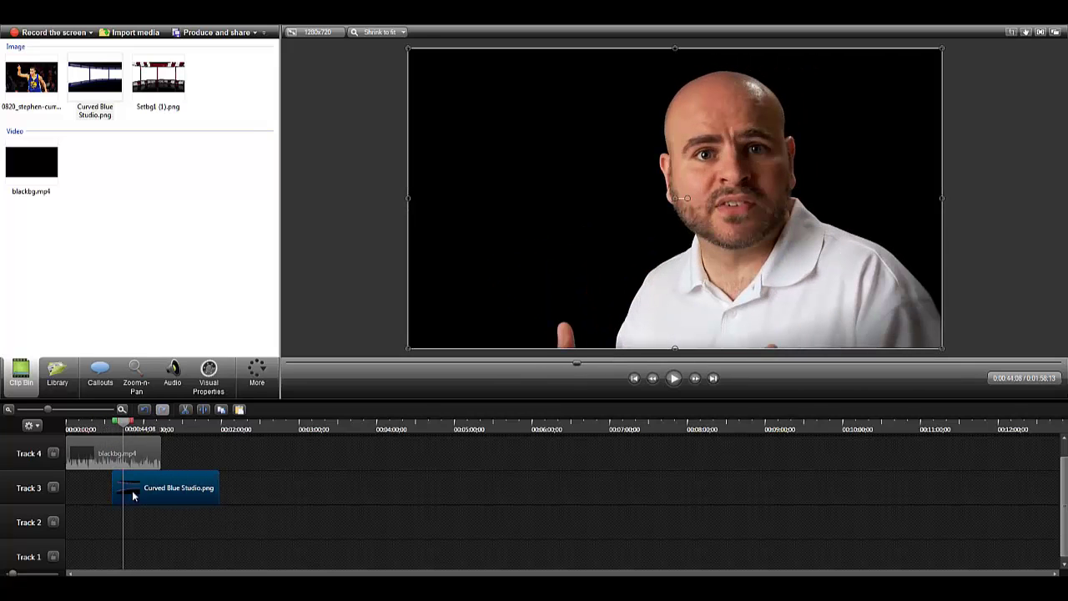
{"action": "left_click", "coordinate": [179, 430]}
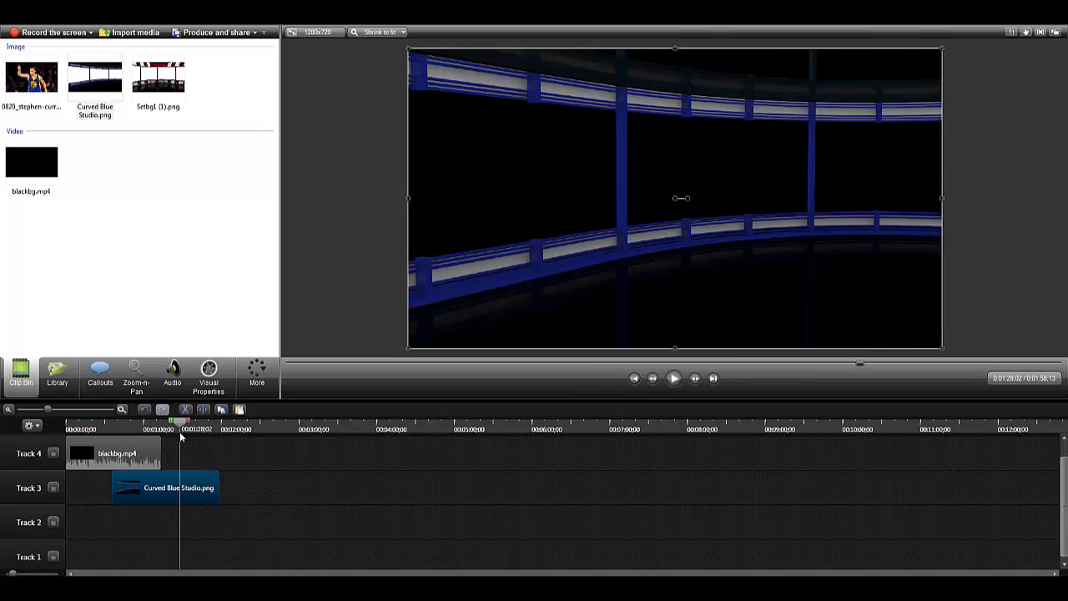
- Scrub between 0:53 and 1:41 to check the studio backdrop against the presenter clip
{"action": "left_click", "coordinate": [355, 189]}
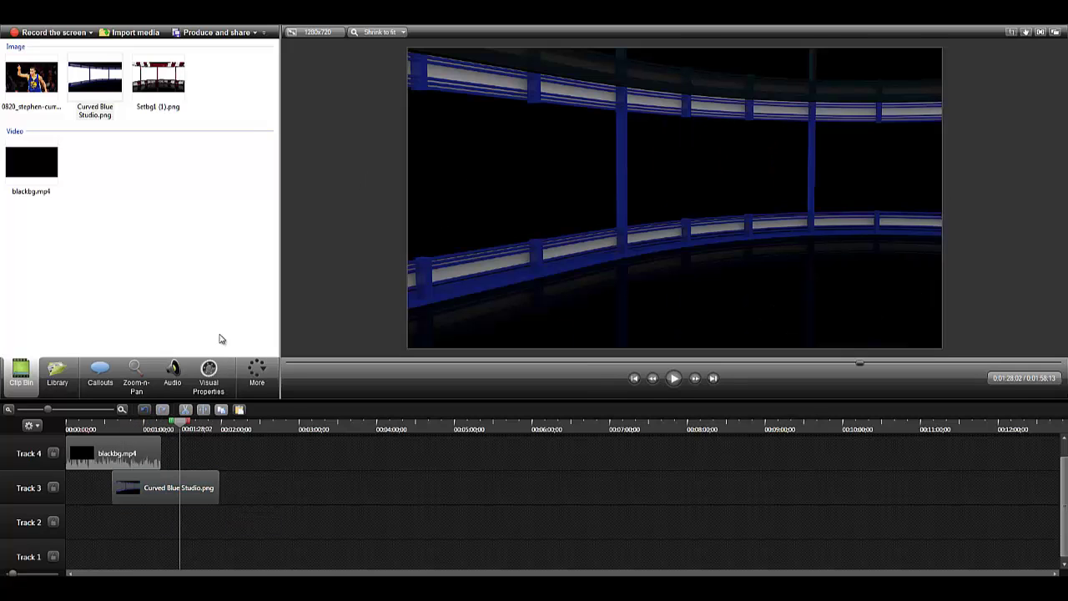
{"action": "left_click", "coordinate": [137, 427]}
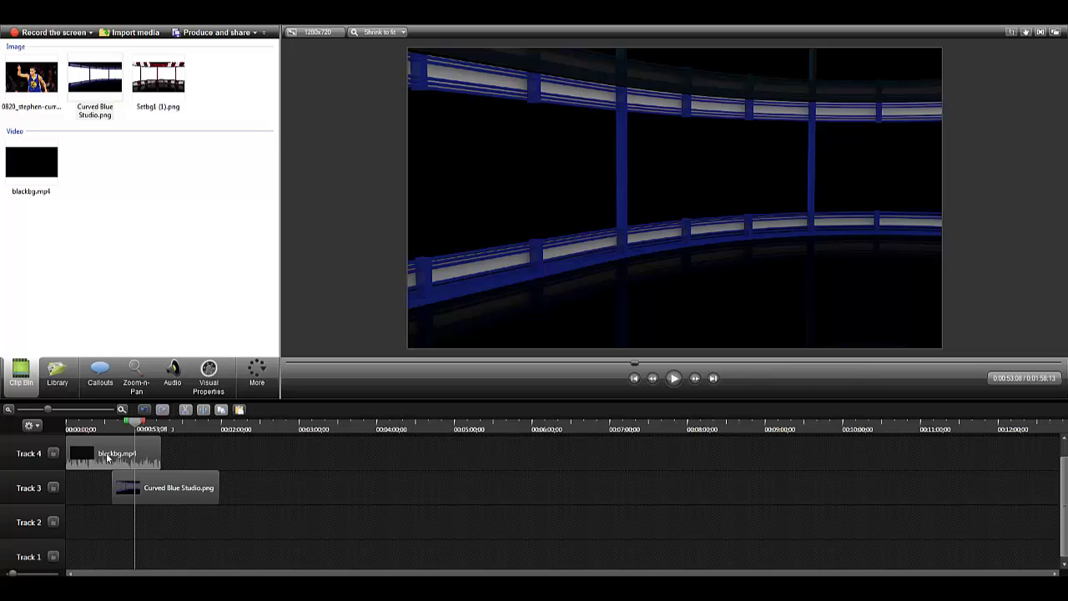
{"action": "left_click", "coordinate": [106, 452]}
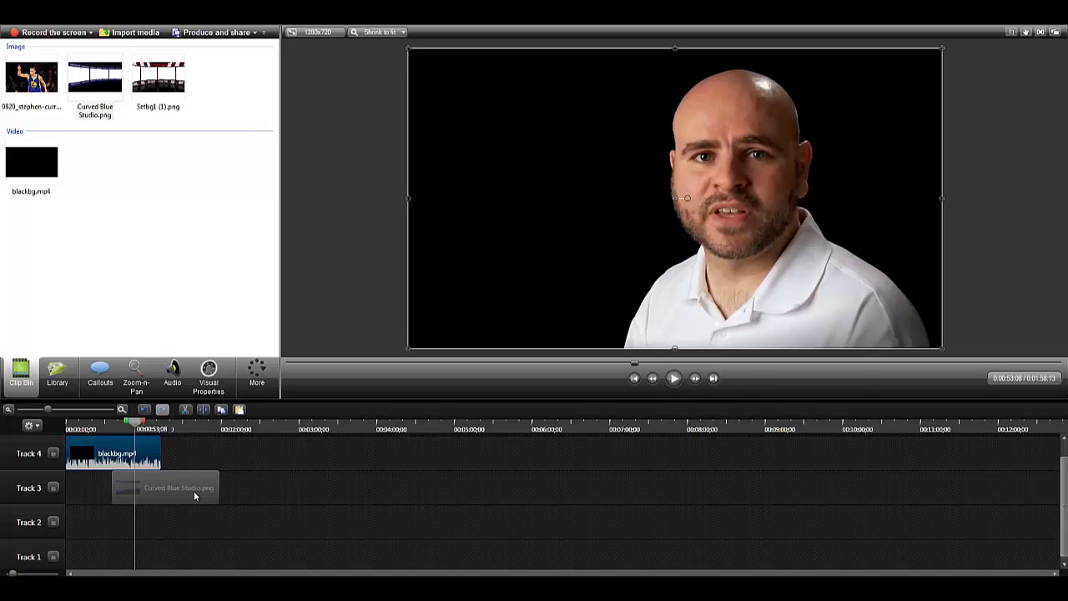
{"action": "left_click_drag", "start_coordinate": [194, 497], "coordinate": [187, 486]}
{"action": "left_click", "coordinate": [198, 427]}
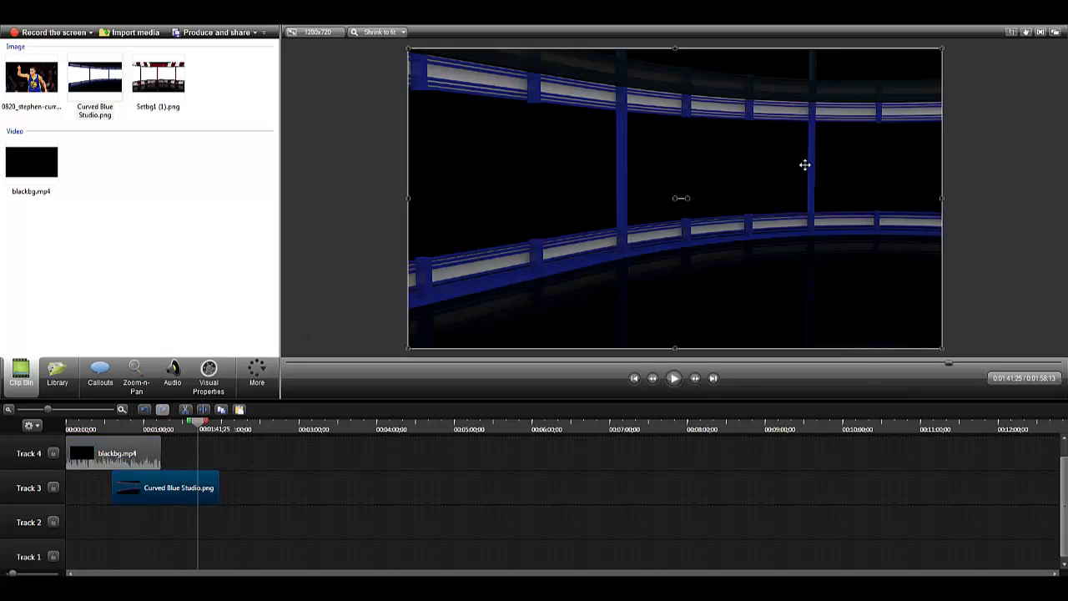
{"action": "left_click", "coordinate": [970, 154]}
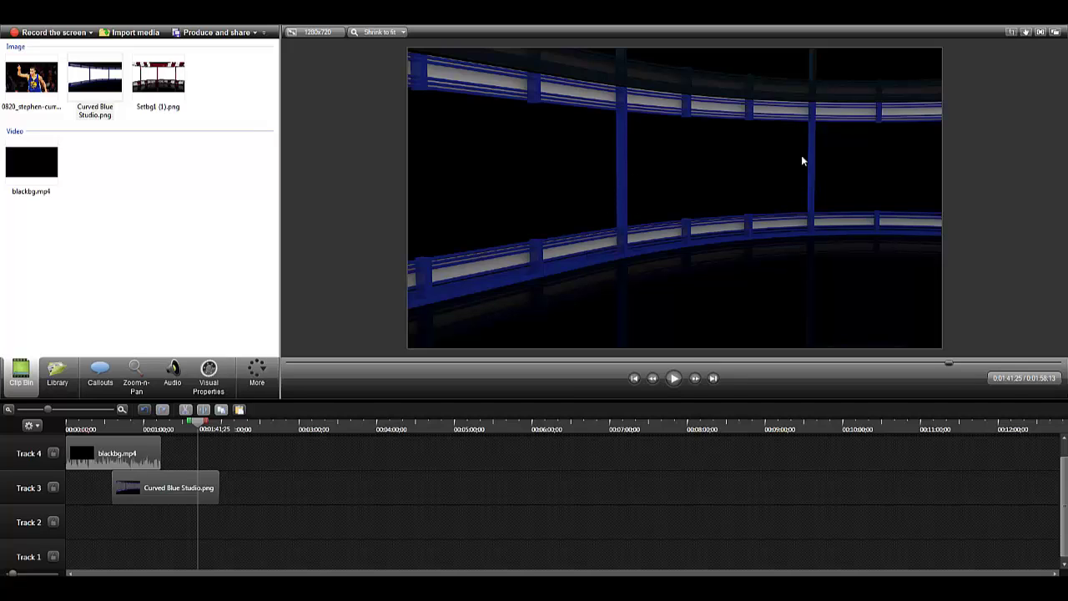
{"action": "left_click", "coordinate": [38, 96]}
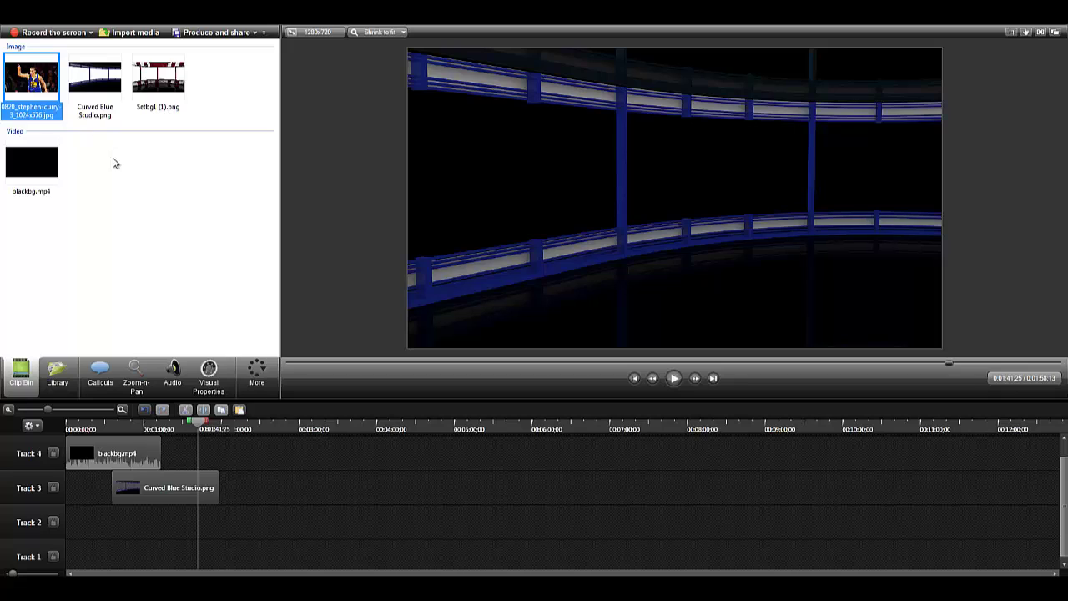
- Place the Stephen Curry image on Track 2 and shrink it from its corner at 1:53
{"action": "left_click_drag", "start_coordinate": [35, 87], "coordinate": [298, 525]}
{"action": "left_click_drag", "start_coordinate": [198, 432], "coordinate": [213, 426]}
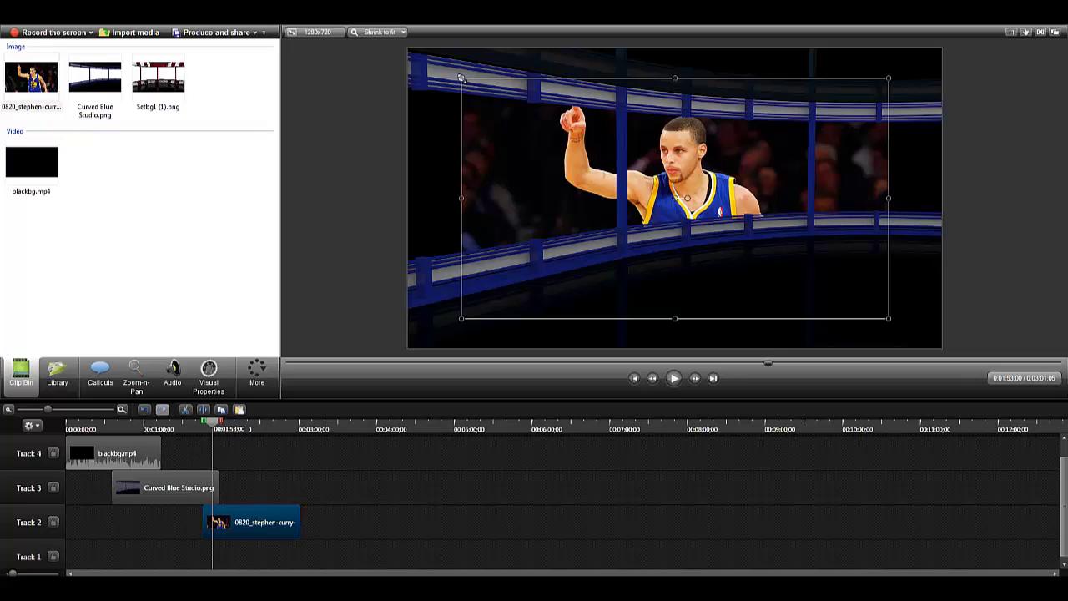
{"action": "left_click_drag", "start_coordinate": [462, 77], "coordinate": [603, 159]}
{"action": "left_click_drag", "start_coordinate": [758, 165], "coordinate": [775, 157]}
{"action": "key", "text": "ctrl+z"}
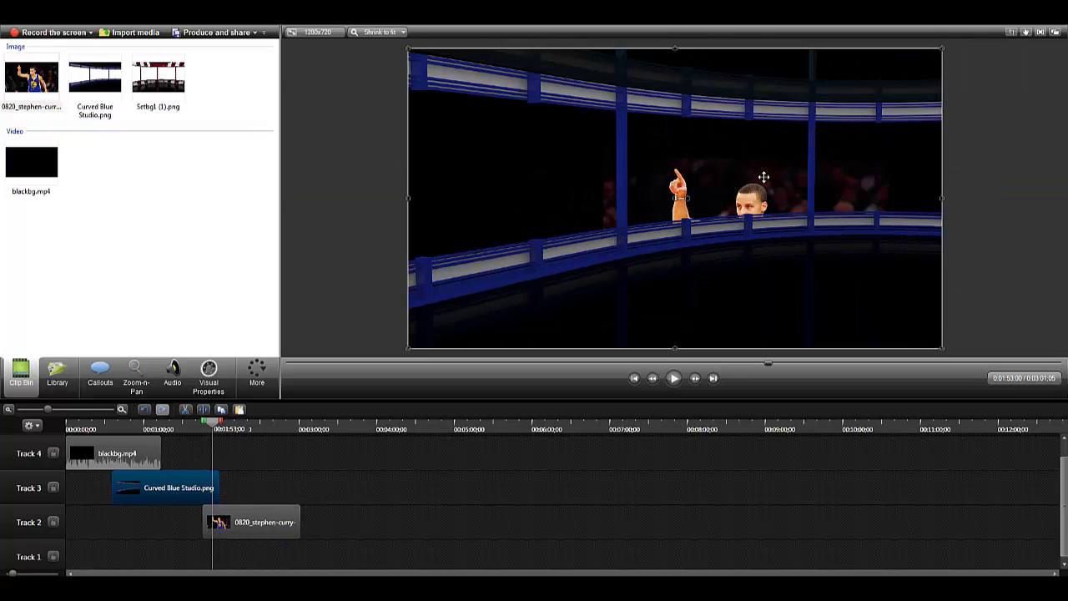
{"action": "left_click", "coordinate": [290, 517]}
{"action": "left_click_drag", "start_coordinate": [644, 167], "coordinate": [705, 140]}
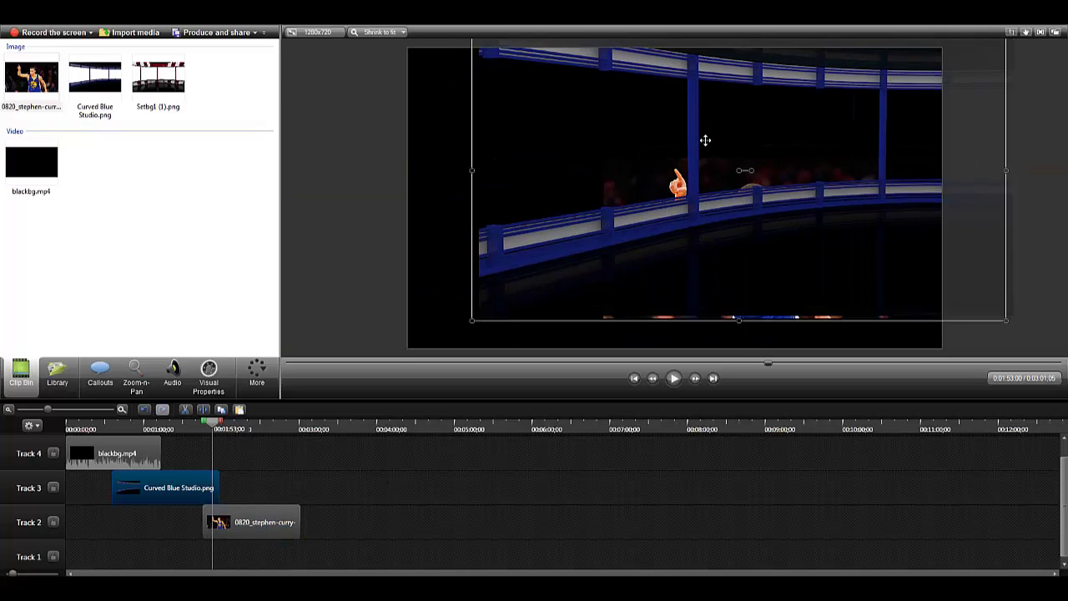
{"action": "key", "text": "ctrl+z"}
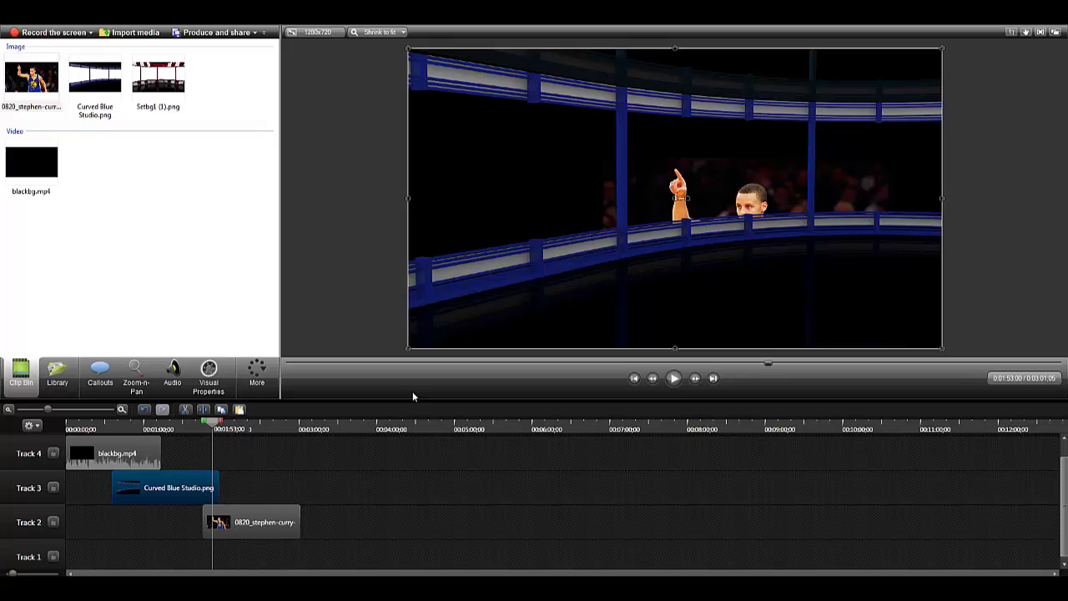
- Shorten the Curry box, position it right of centre, and move its clip to Track 4
{"action": "left_click", "coordinate": [262, 510]}
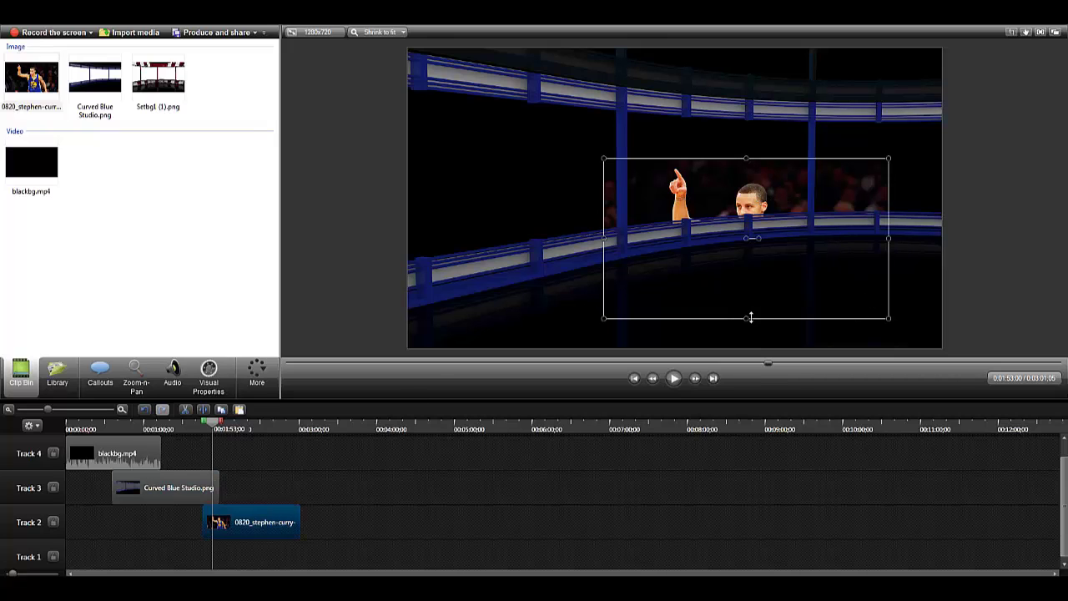
{"action": "left_click_drag", "start_coordinate": [748, 317], "coordinate": [757, 244]}
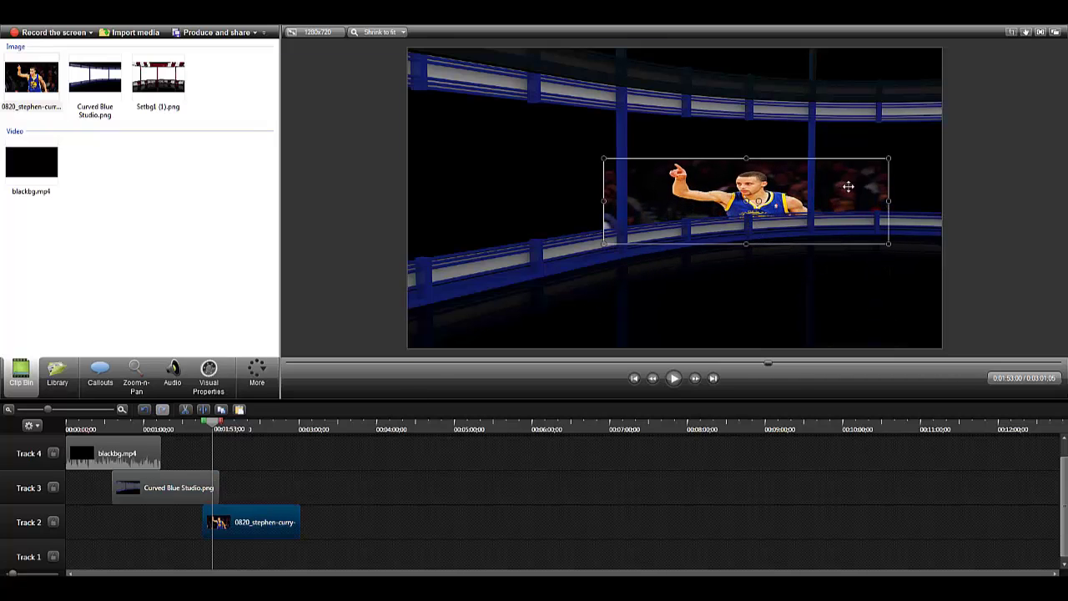
{"action": "left_click_drag", "start_coordinate": [842, 185], "coordinate": [767, 189]}
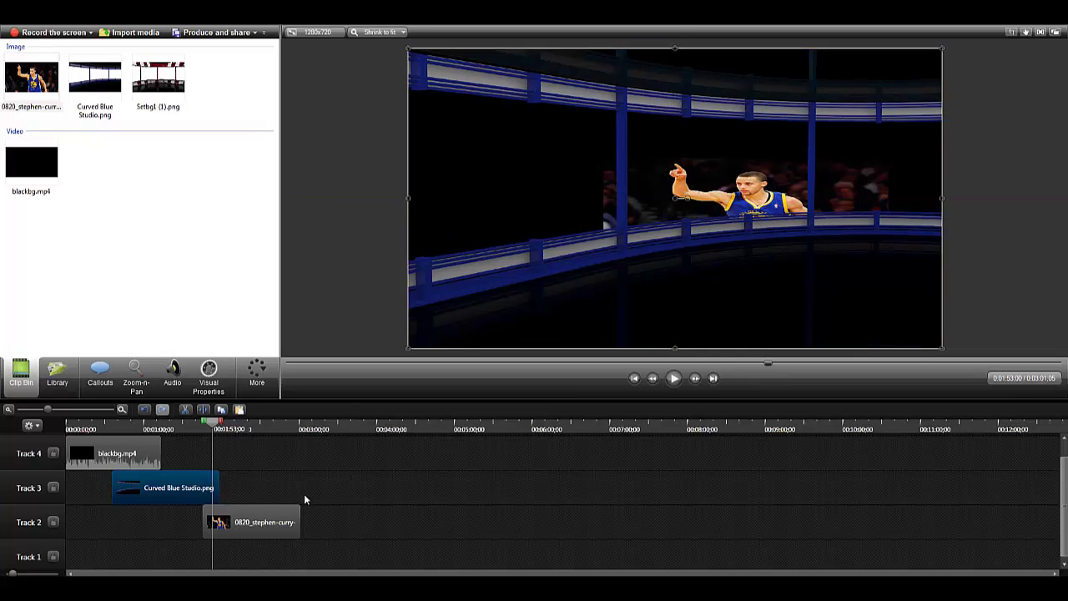
{"action": "left_click", "coordinate": [292, 521]}
{"action": "left_click_drag", "start_coordinate": [671, 205], "coordinate": [720, 195]}
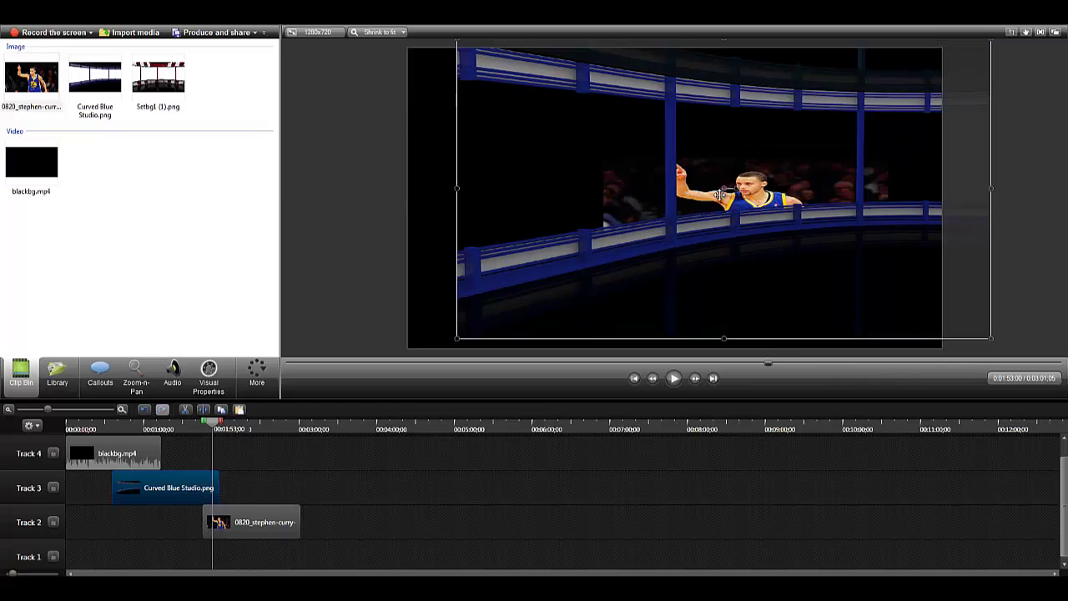
{"action": "key", "text": "ctrl+z"}
{"action": "left_click", "coordinate": [719, 194]}
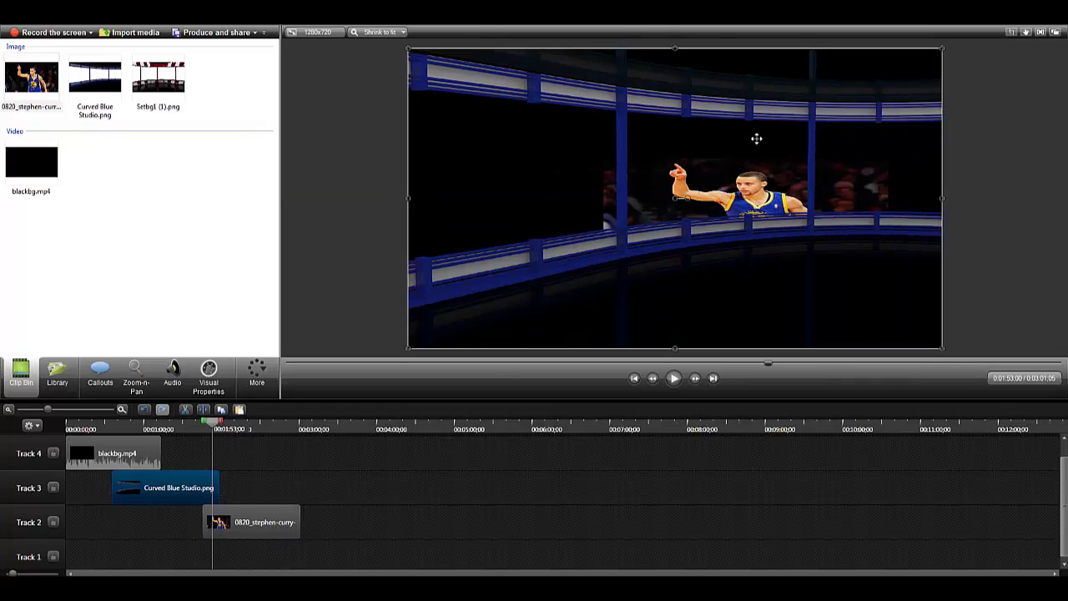
{"action": "left_click_drag", "start_coordinate": [215, 521], "coordinate": [281, 454]}
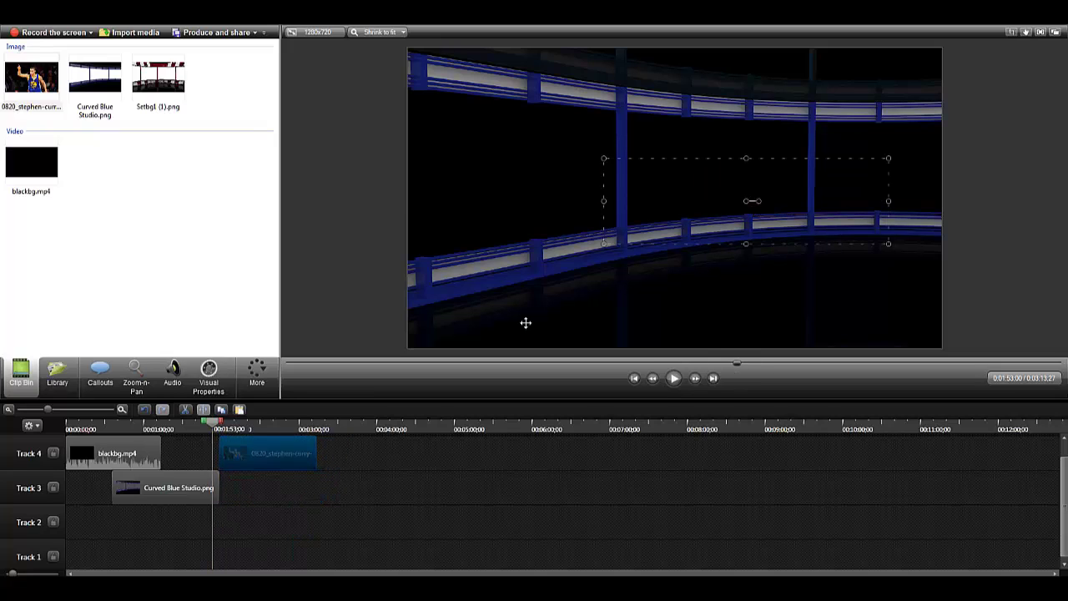
{"action": "left_click", "coordinate": [687, 217]}
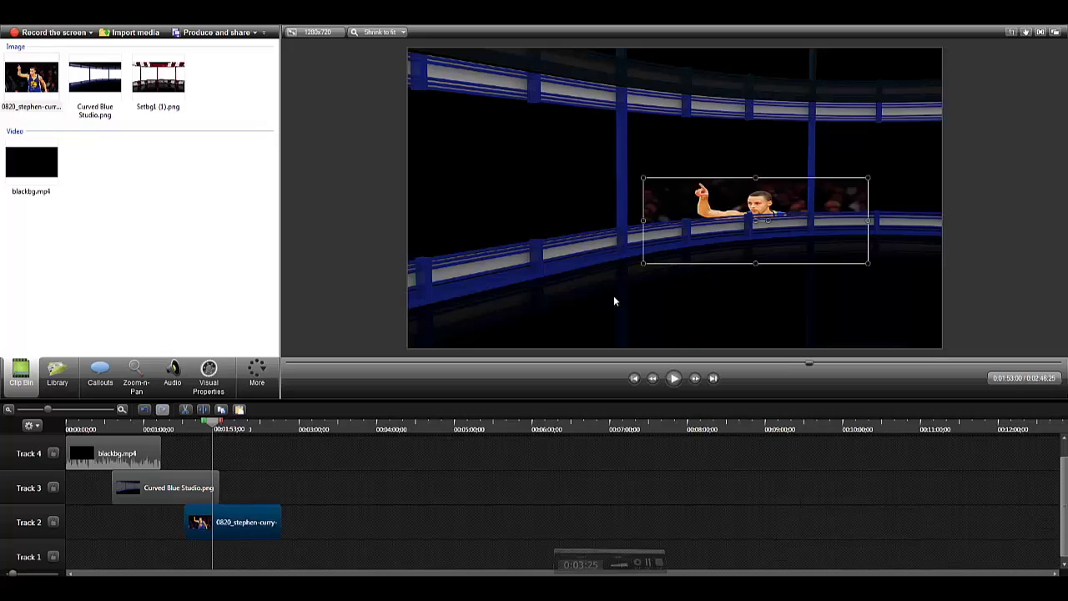
- Resize the Curry inset into a tall narrow panel flush with the set's right-hand window
{"action": "left_click_drag", "start_coordinate": [643, 220], "coordinate": [680, 219]}
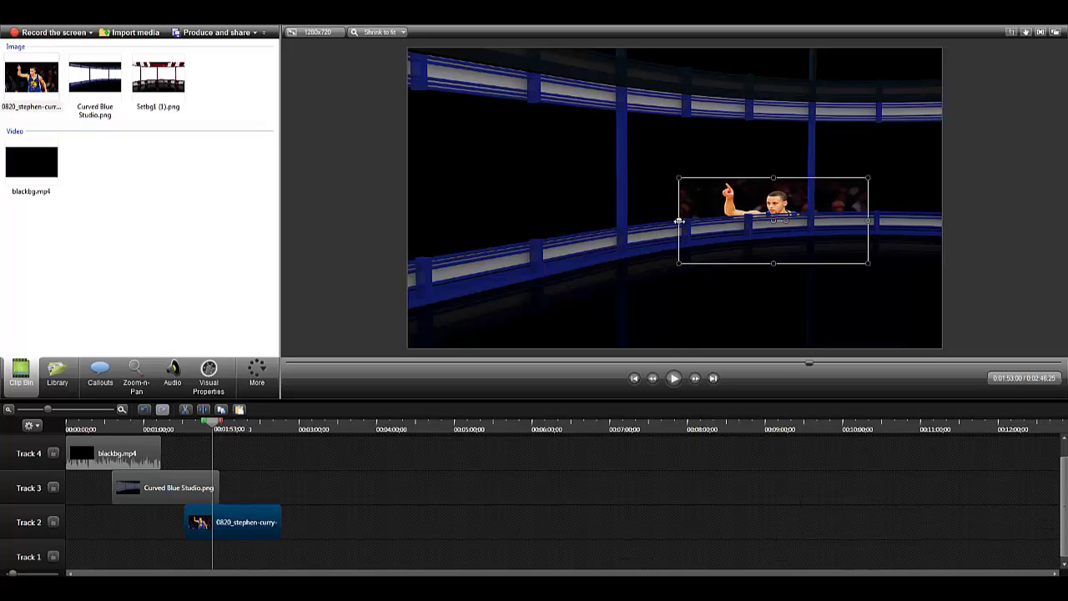
{"action": "left_click_drag", "start_coordinate": [773, 178], "coordinate": [774, 121]}
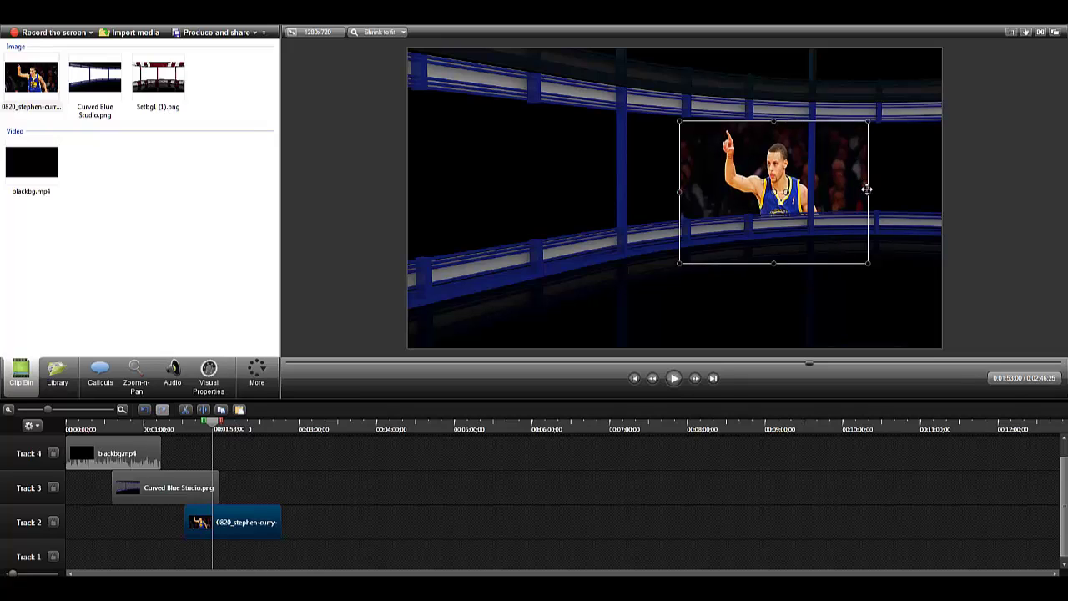
{"action": "left_click_drag", "start_coordinate": [868, 192], "coordinate": [941, 191]}
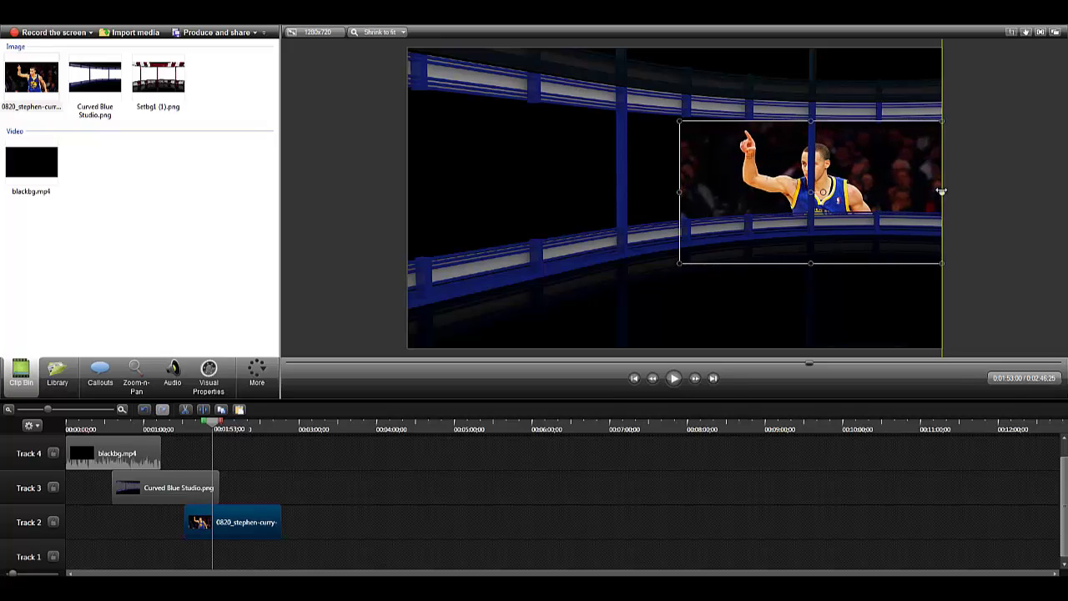
{"action": "left_click_drag", "start_coordinate": [811, 261], "coordinate": [812, 212]}
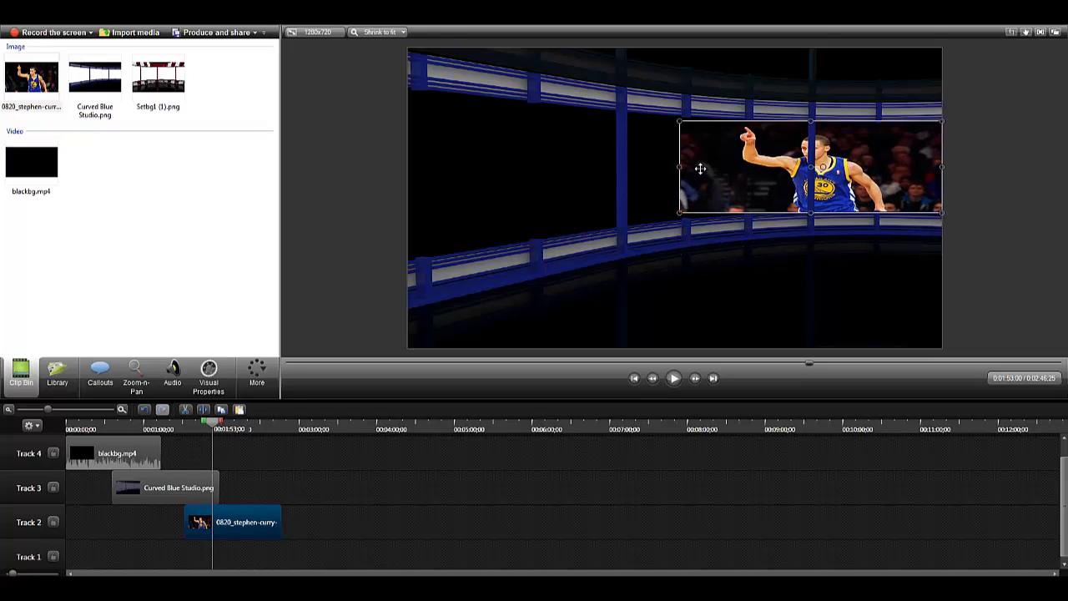
{"action": "left_click_drag", "start_coordinate": [680, 167], "coordinate": [815, 156]}
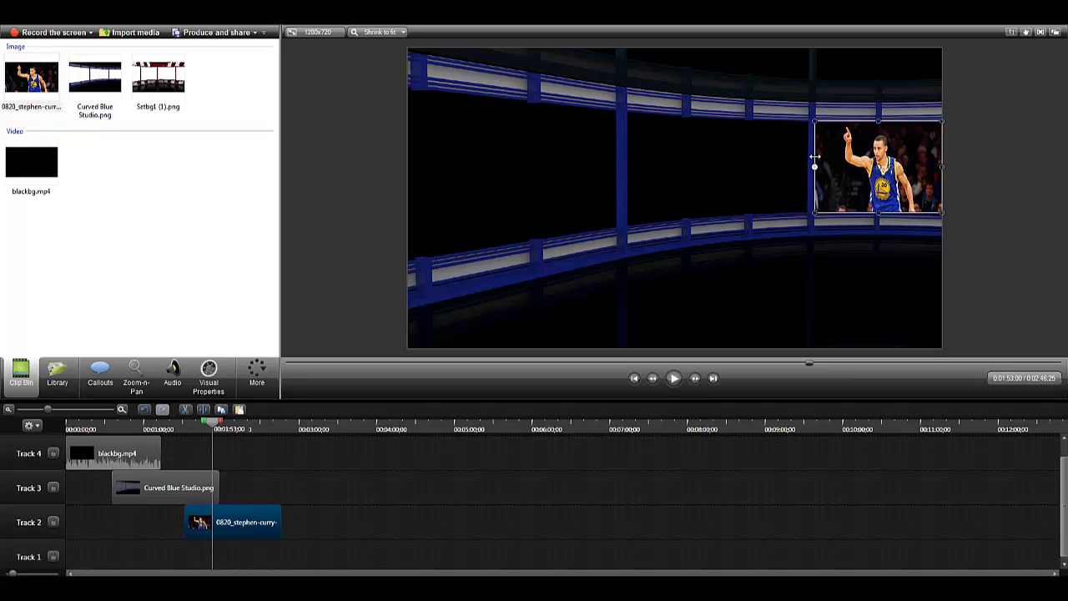
{"action": "left_click_drag", "start_coordinate": [880, 215], "coordinate": [893, 213]}
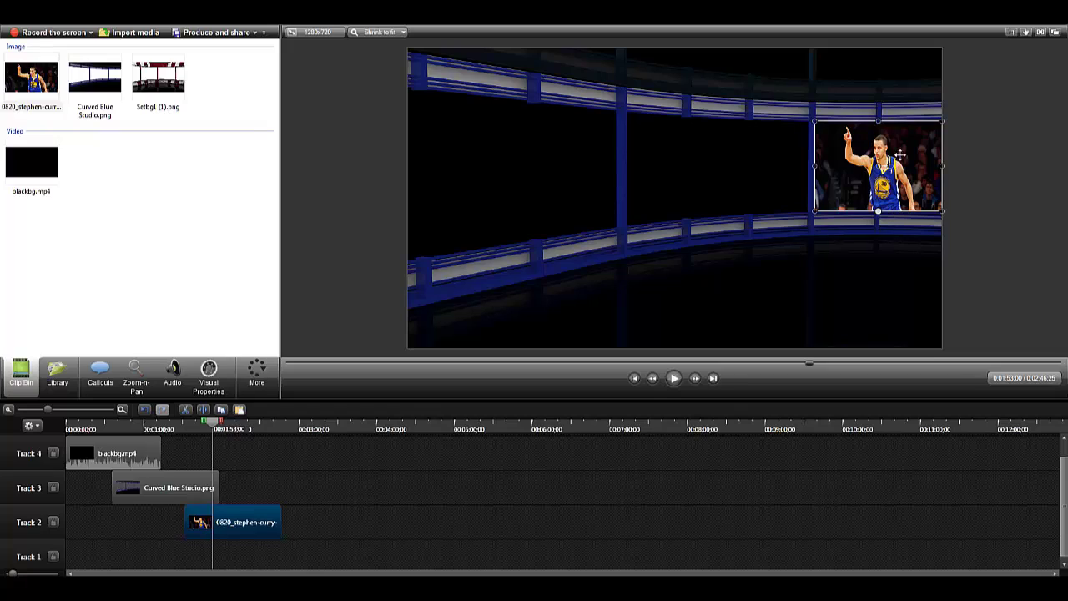
{"action": "left_click_drag", "start_coordinate": [878, 121], "coordinate": [880, 123]}
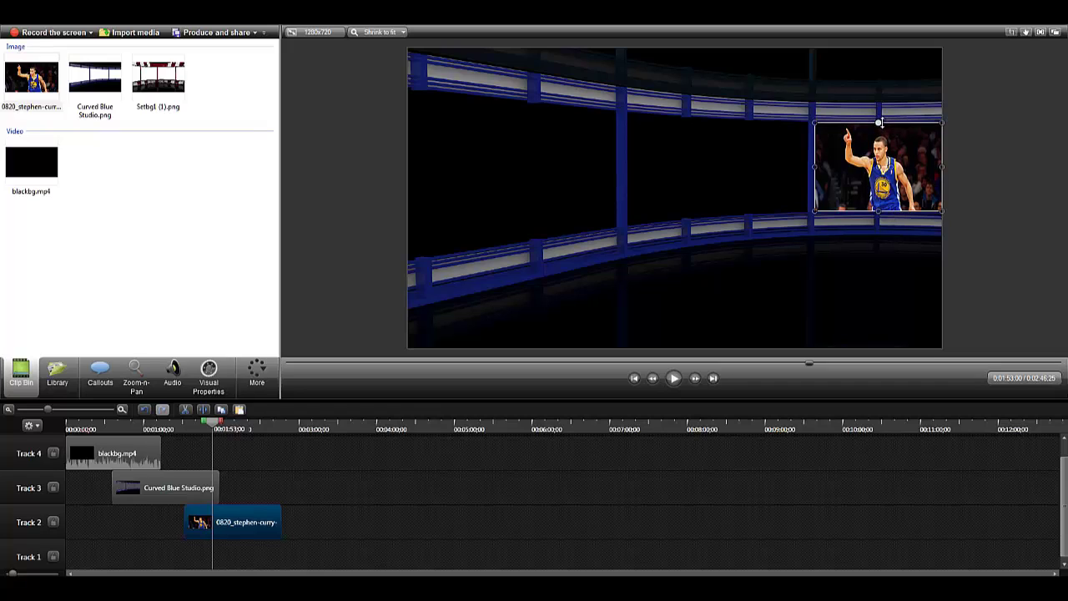
{"action": "left_click", "coordinate": [906, 278]}
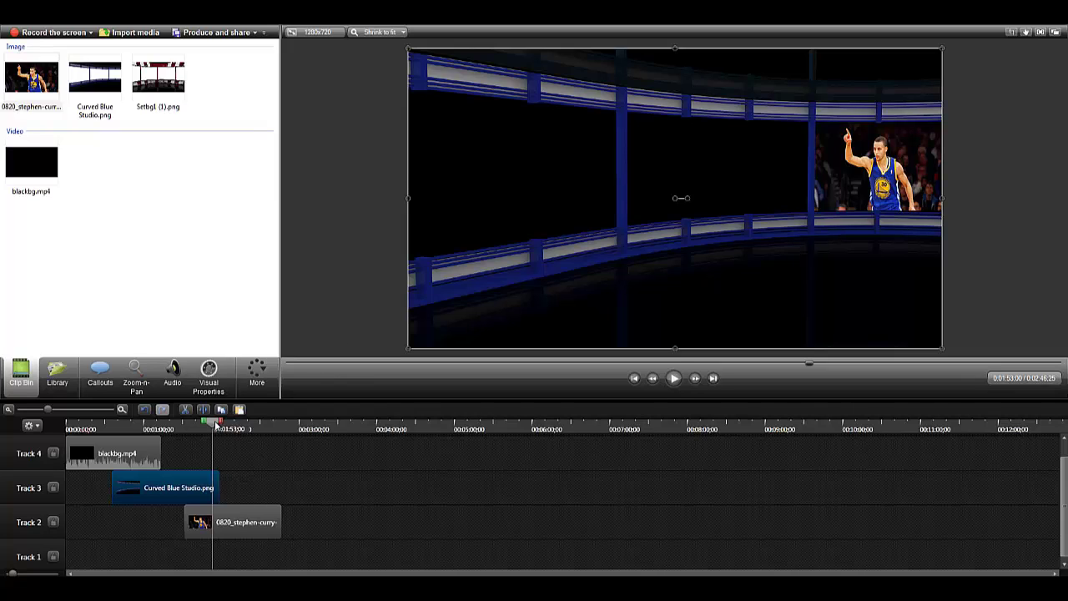
- Shift the Curry clip earlier, return to 0:20, and select blackbg.mp4 on Track 4
{"action": "left_click_drag", "start_coordinate": [243, 523], "coordinate": [219, 521]}
{"action": "left_click", "coordinate": [94, 427]}
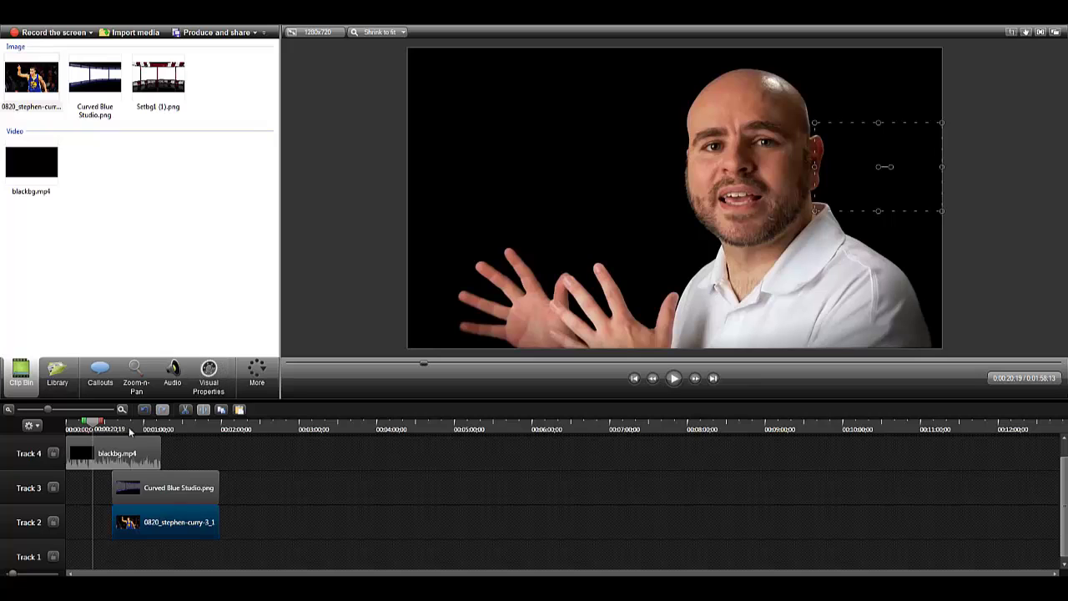
{"action": "left_click", "coordinate": [104, 444]}
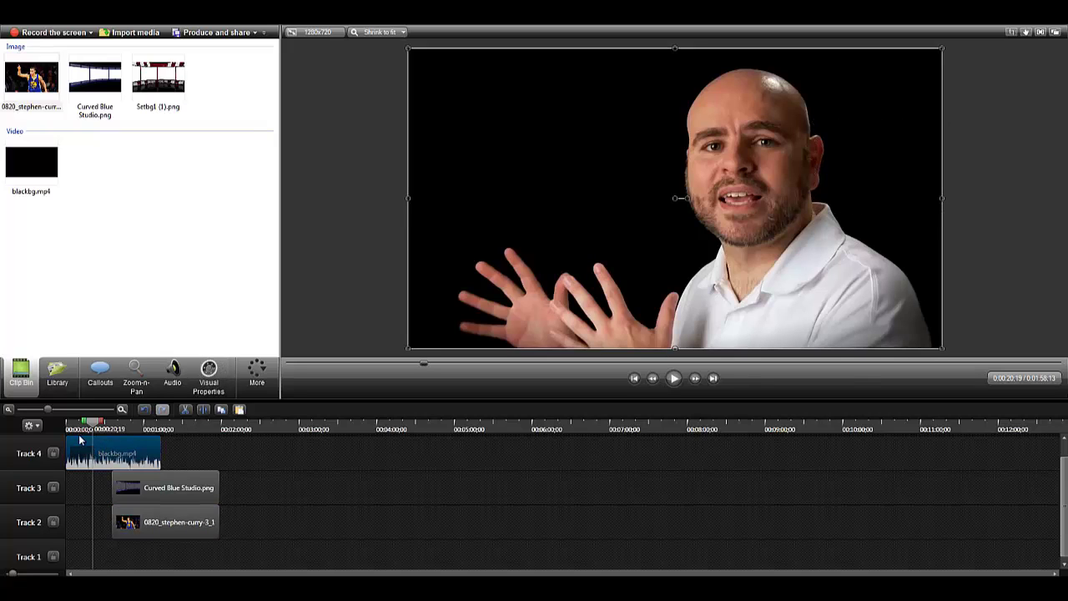
- Enable Remove a color on blackbg.mp4, sampling the black background at tolerance 10, softness 10
{"action": "left_click", "coordinate": [210, 388]}
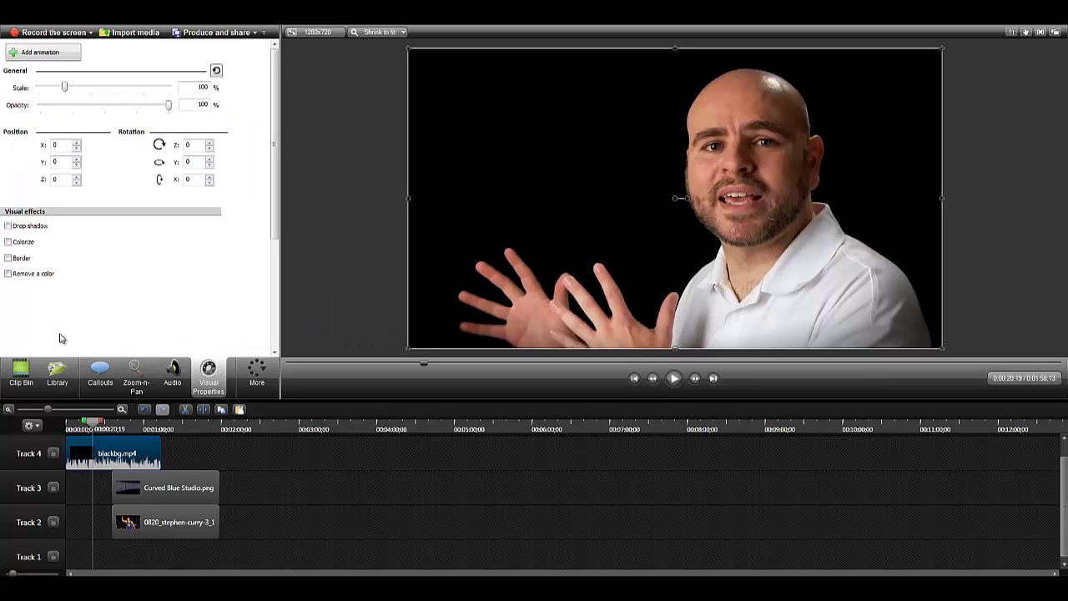
{"action": "left_click", "coordinate": [8, 274]}
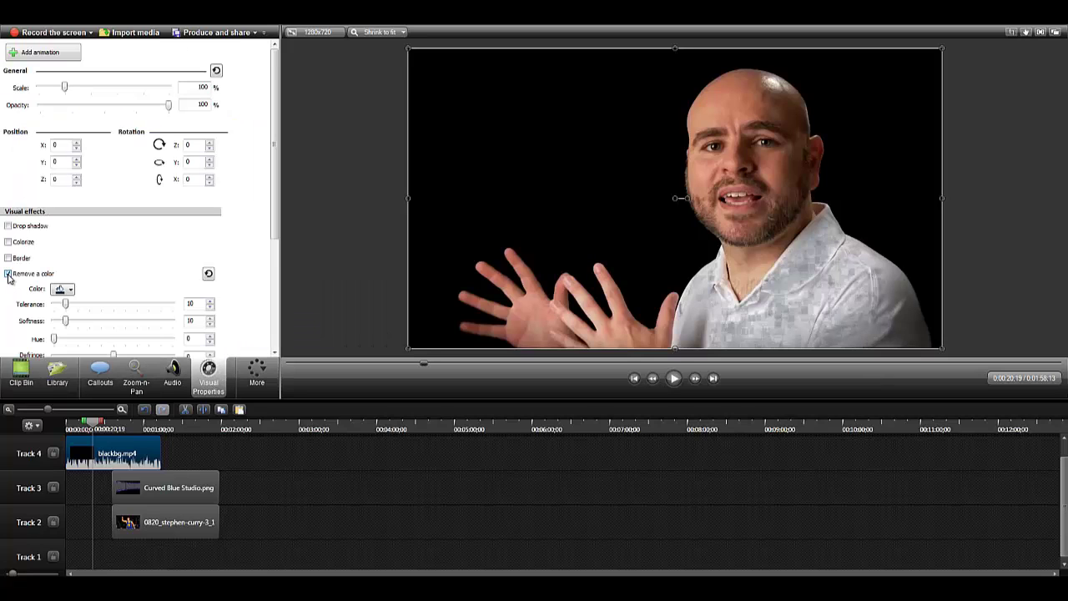
{"action": "scroll", "coordinate": [179, 267], "scroll_direction": "down", "scroll_amount": 2}
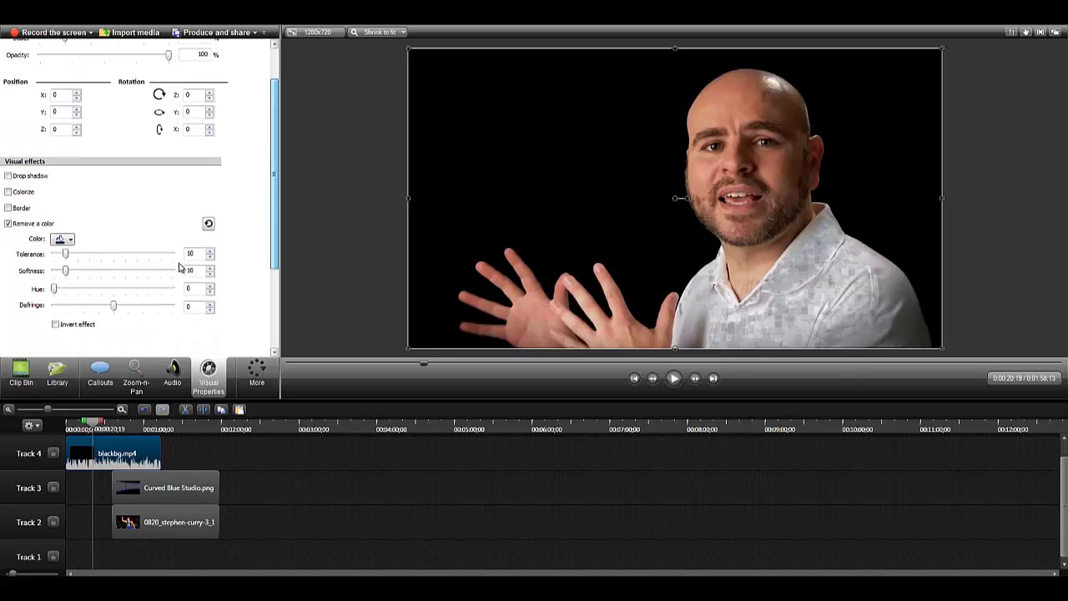
{"action": "left_click", "coordinate": [72, 239]}
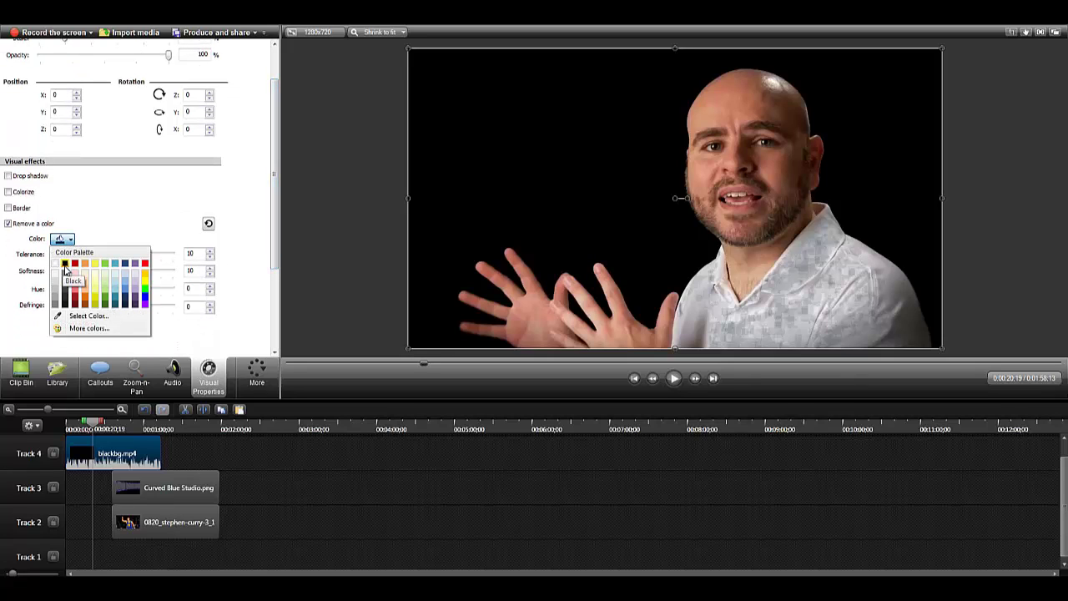
{"action": "left_click", "coordinate": [65, 265]}
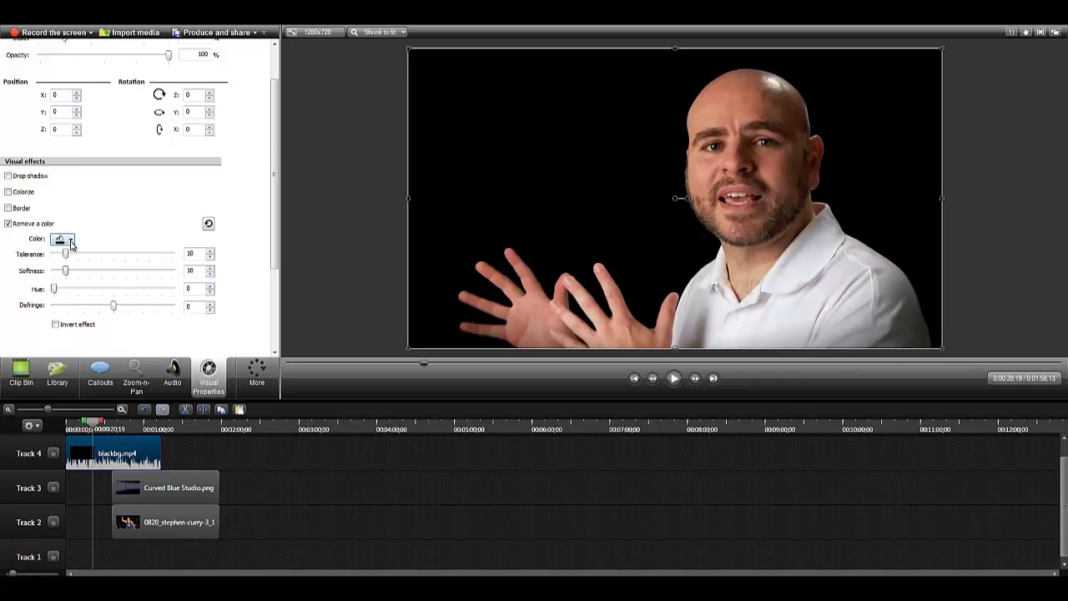
{"action": "left_click", "coordinate": [67, 240]}
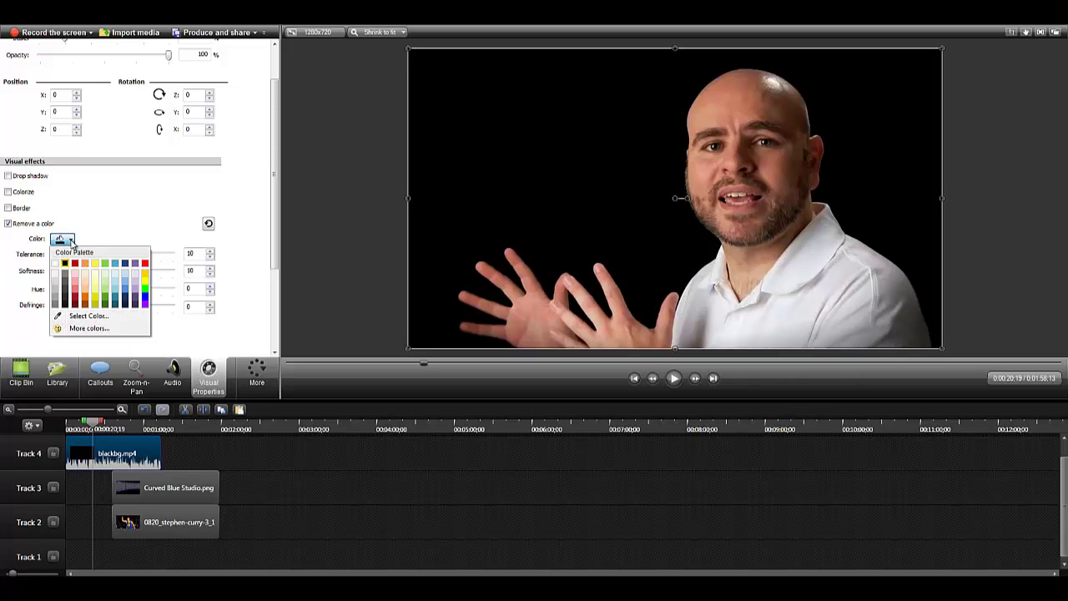
{"action": "left_click", "coordinate": [90, 317]}
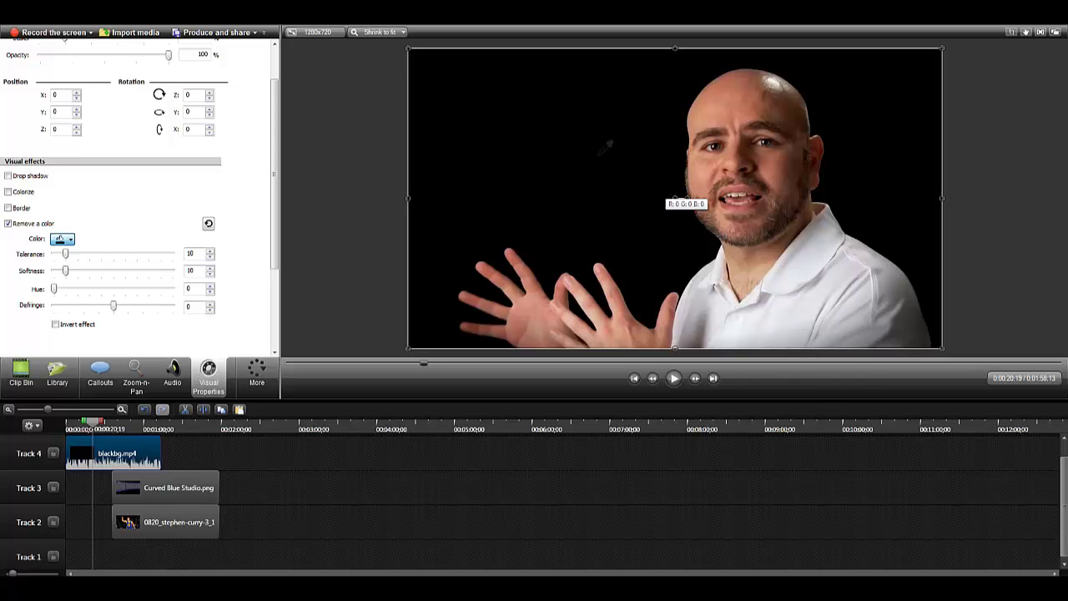
{"action": "left_click", "coordinate": [571, 136]}
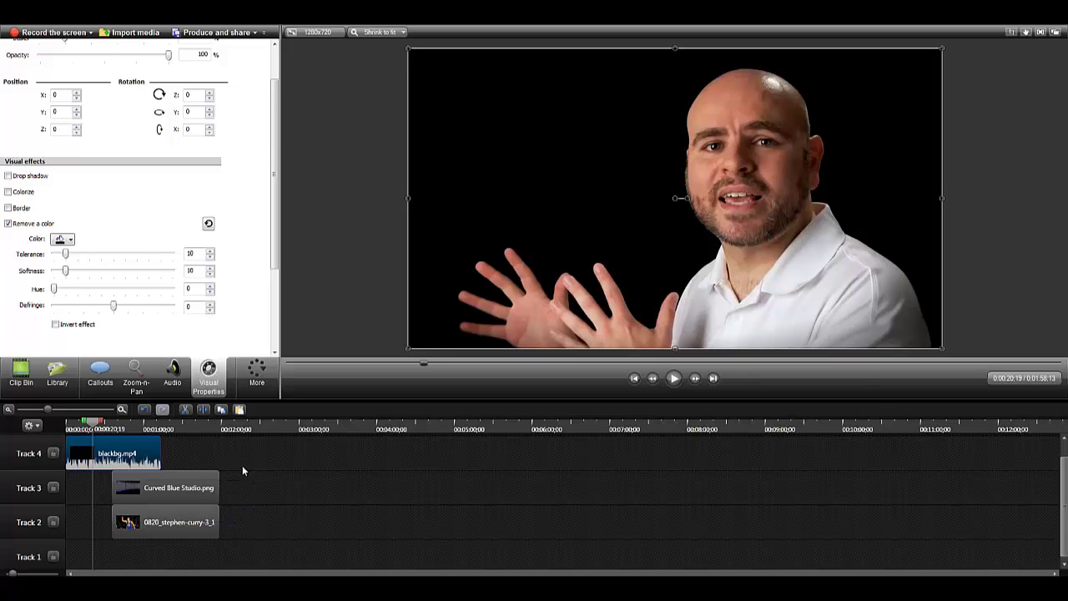
- Move the studio and Curry clips to the start and trim the studio clip to the presenter's length
{"action": "left_click_drag", "start_coordinate": [228, 464], "coordinate": [145, 497]}
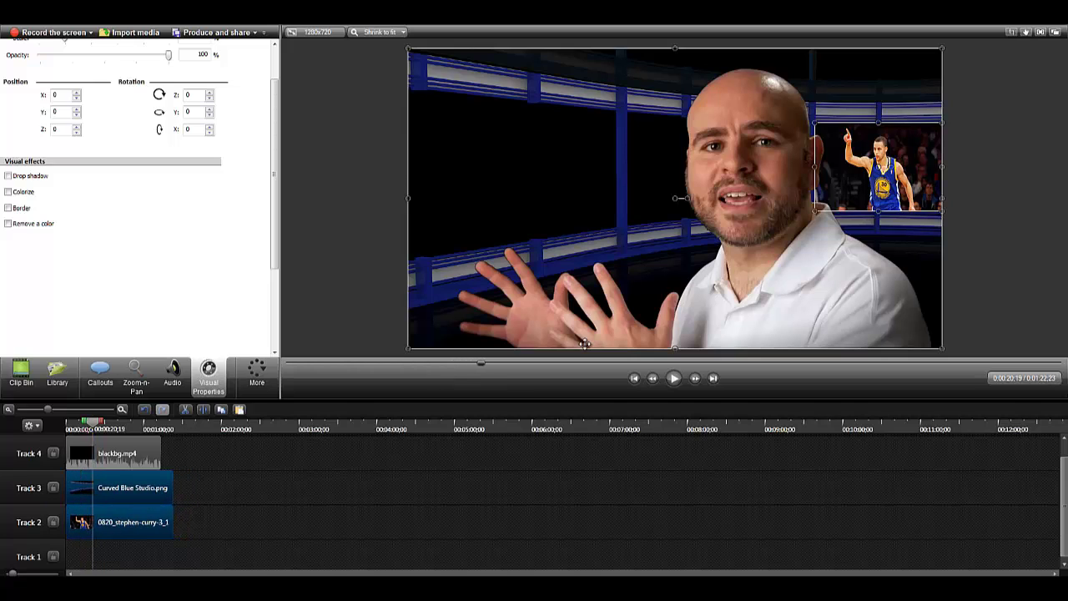
{"action": "left_click", "coordinate": [995, 242]}
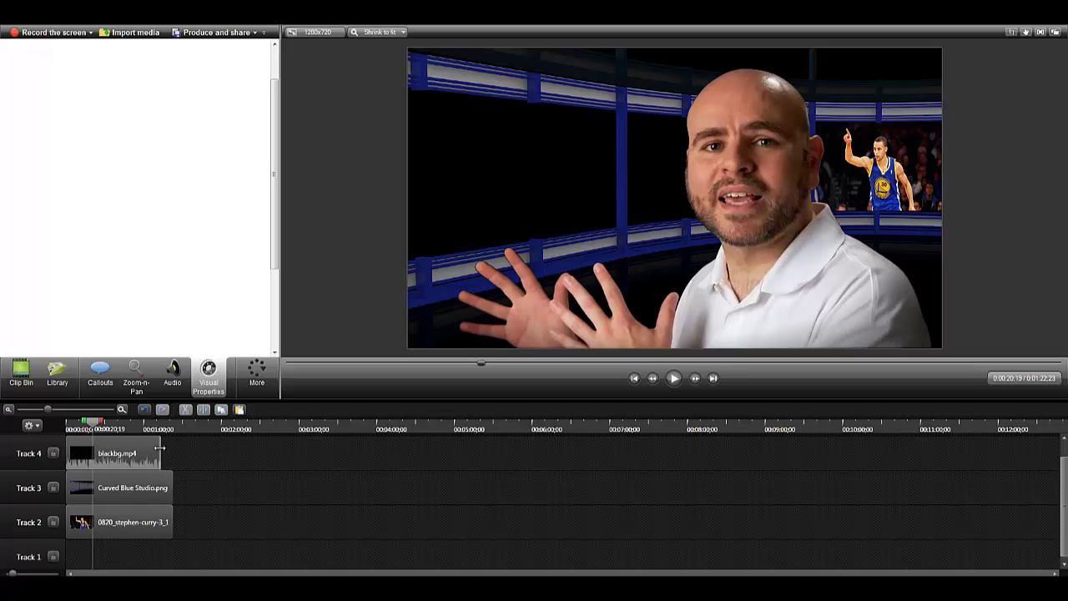
{"action": "left_click", "coordinate": [160, 486]}
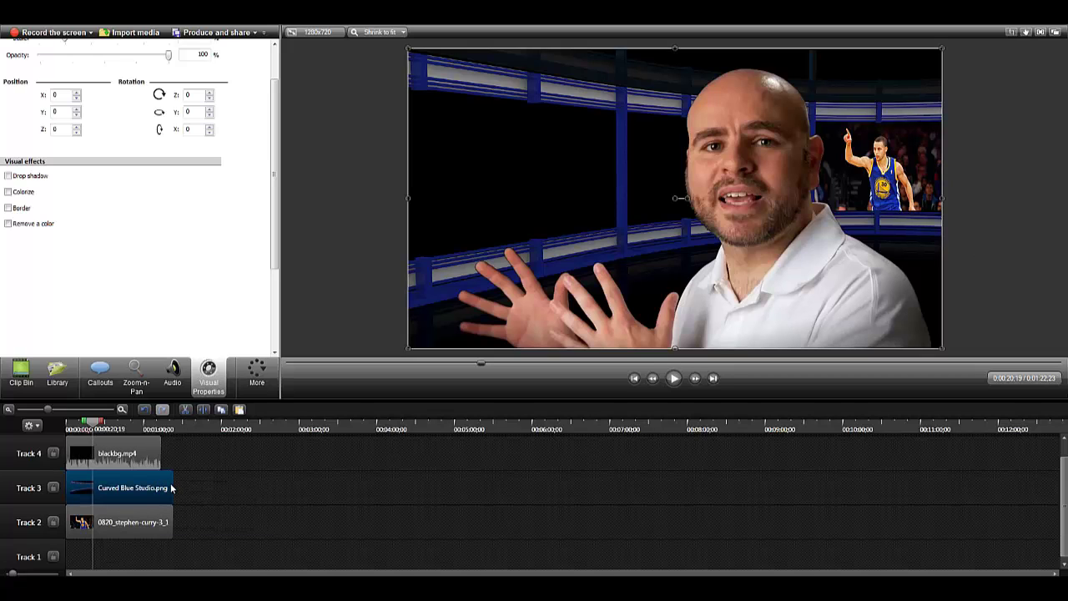
{"action": "left_click_drag", "start_coordinate": [166, 484], "coordinate": [158, 512]}
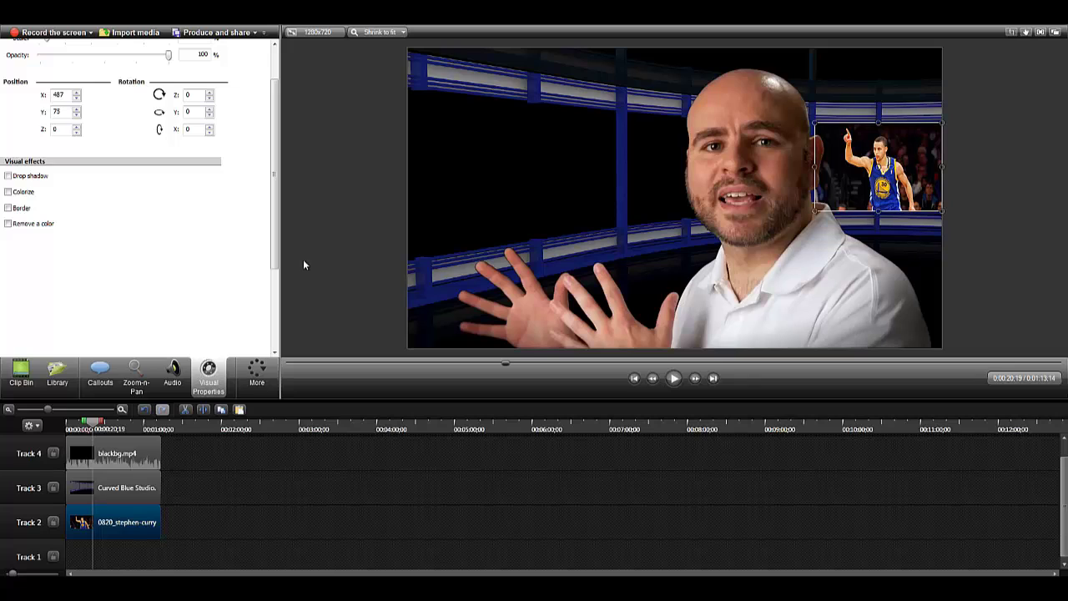
- Select the presenter video and shift it right to X position 31
{"action": "left_click", "coordinate": [136, 455]}
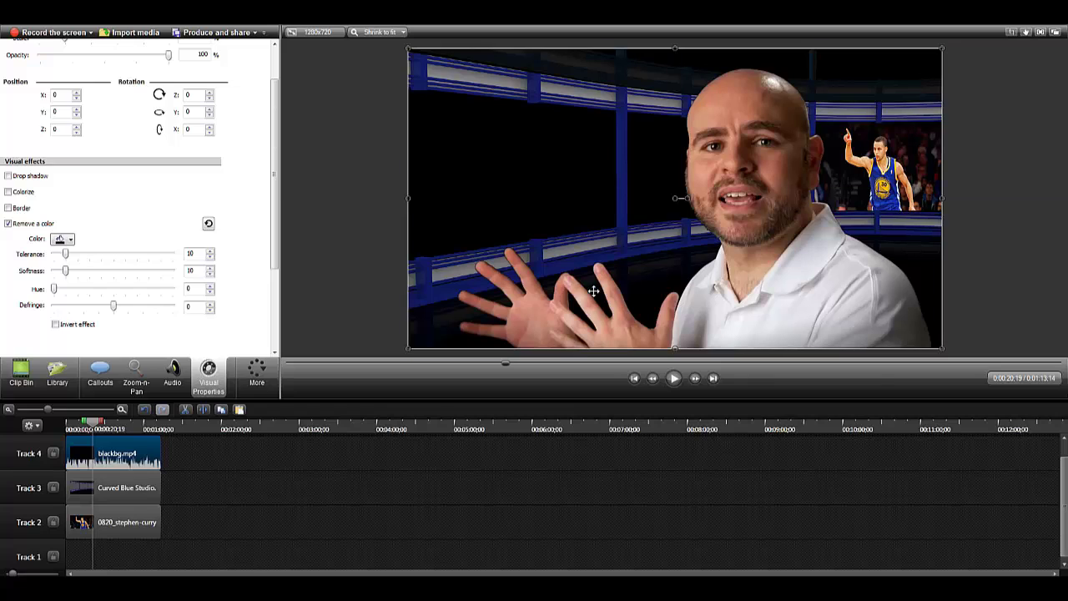
{"action": "left_click_drag", "start_coordinate": [594, 291], "coordinate": [593, 290]}
{"action": "left_click_drag", "start_coordinate": [409, 198], "coordinate": [434, 198]}
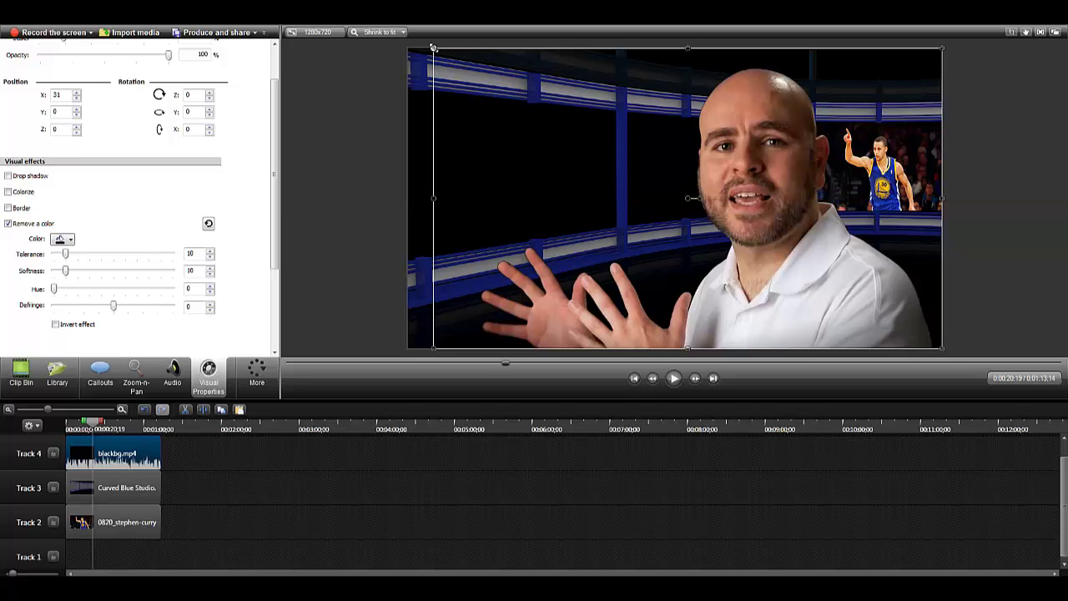
- Resize the presenter and place him left of the Curry inset at X -65, Y -85
{"action": "left_click_drag", "start_coordinate": [434, 48], "coordinate": [648, 169]}
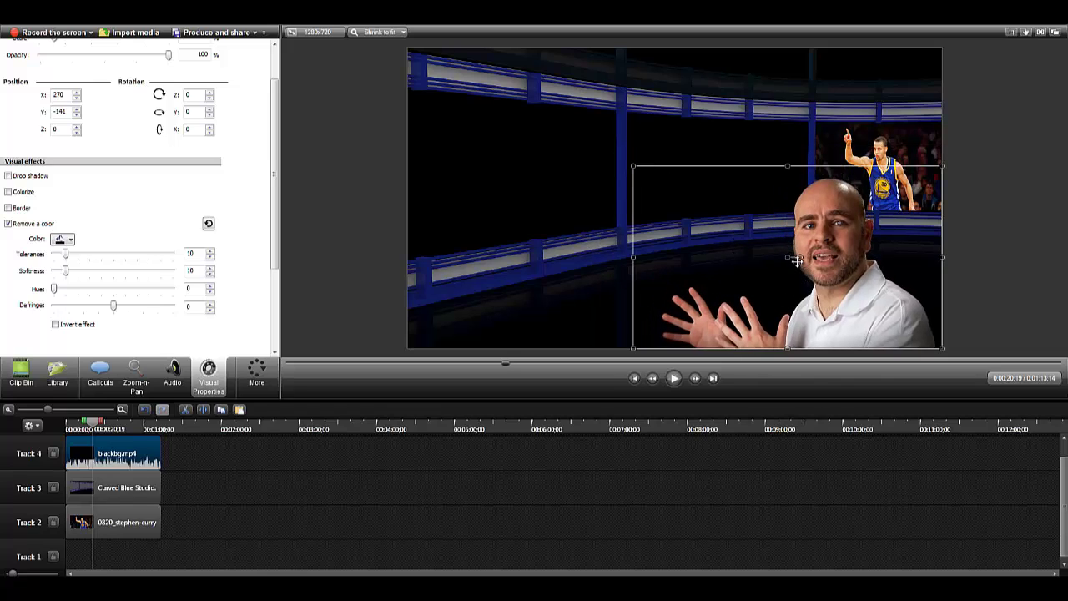
{"action": "left_click_drag", "start_coordinate": [797, 261], "coordinate": [738, 257]}
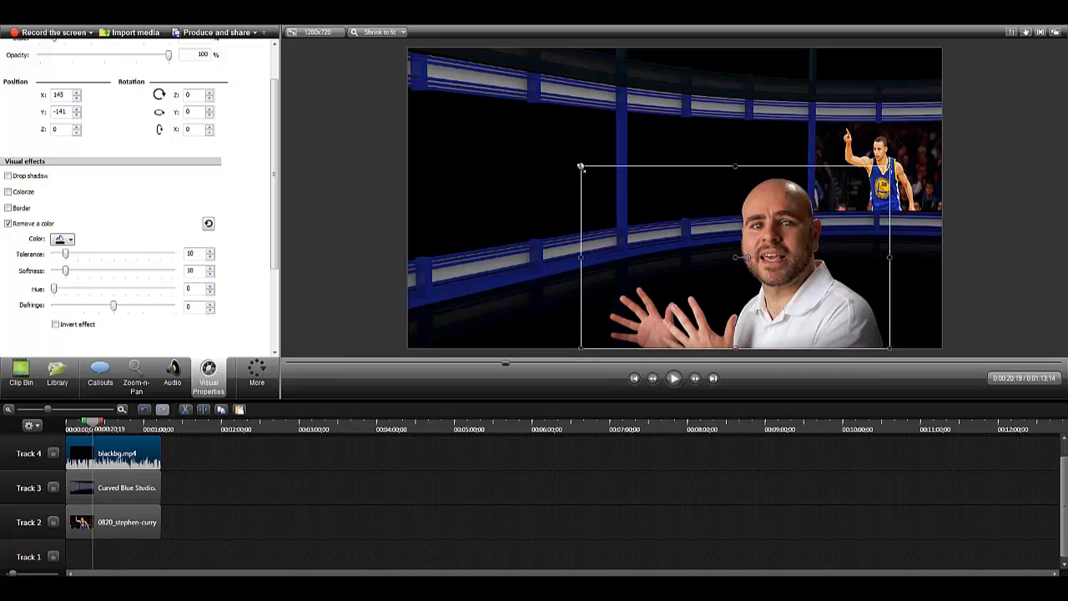
{"action": "left_click_drag", "start_coordinate": [581, 167], "coordinate": [502, 119]}
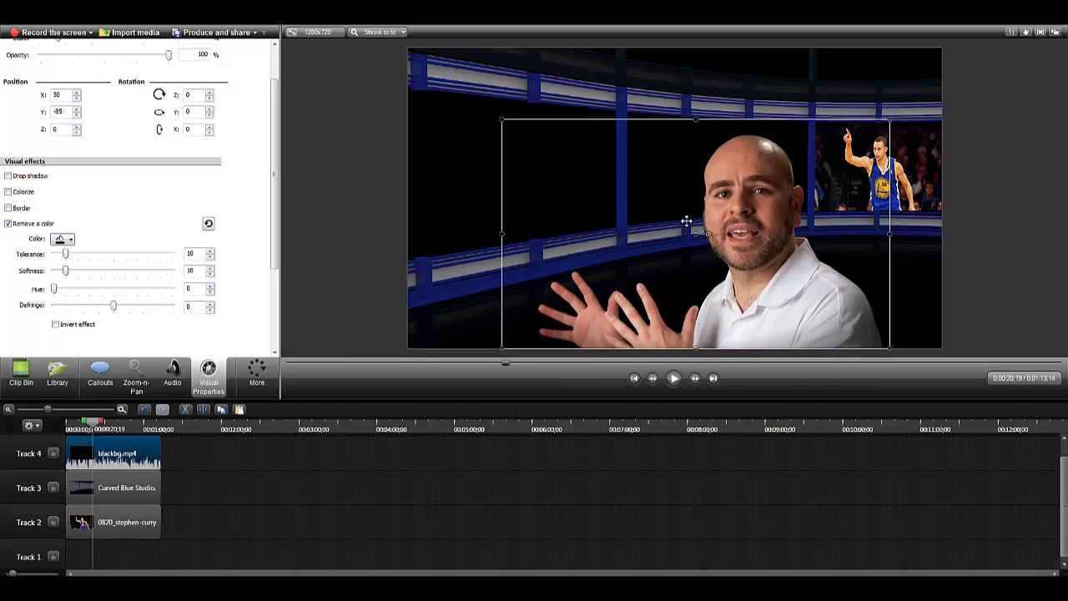
{"action": "left_click_drag", "start_coordinate": [704, 233], "coordinate": [654, 233]}
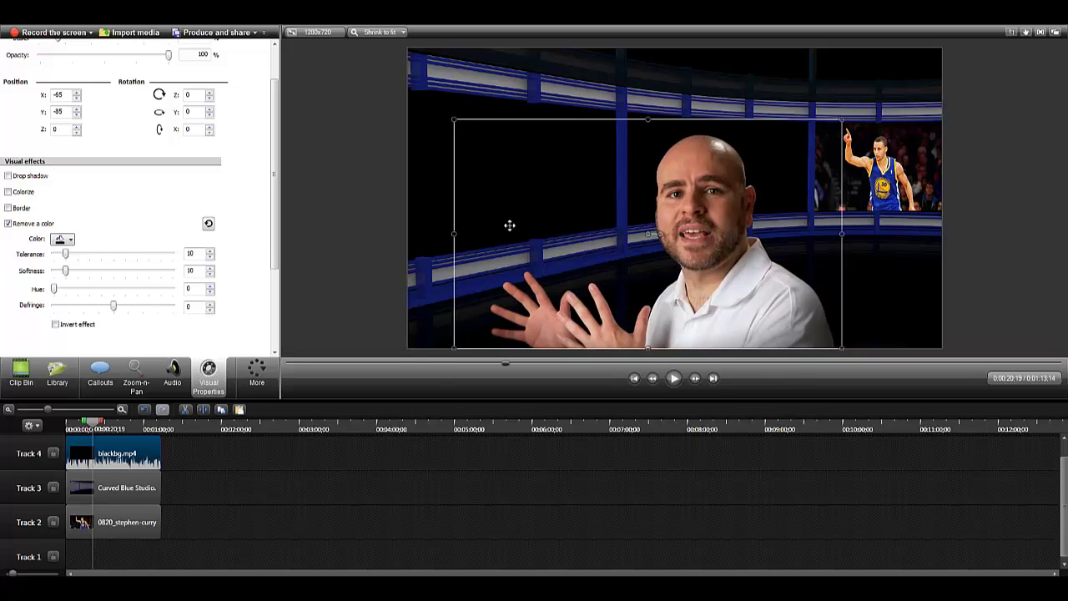
{"action": "left_click", "coordinate": [353, 268]}
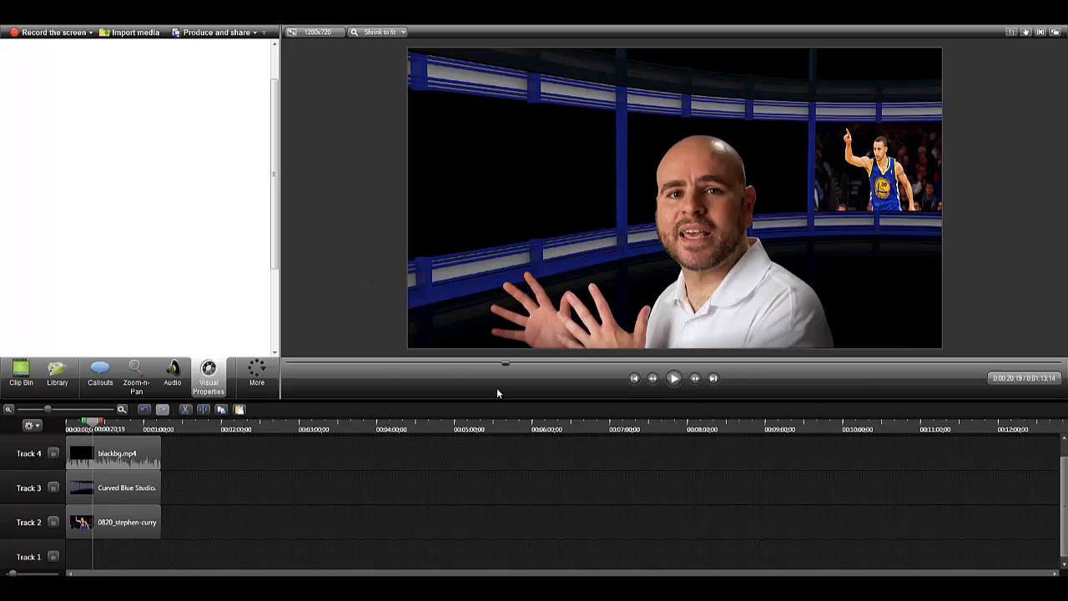
- Select and deselect the presenter clip, then play the composite preview to about 0:00:28 and stop it
{"action": "left_click", "coordinate": [129, 449]}
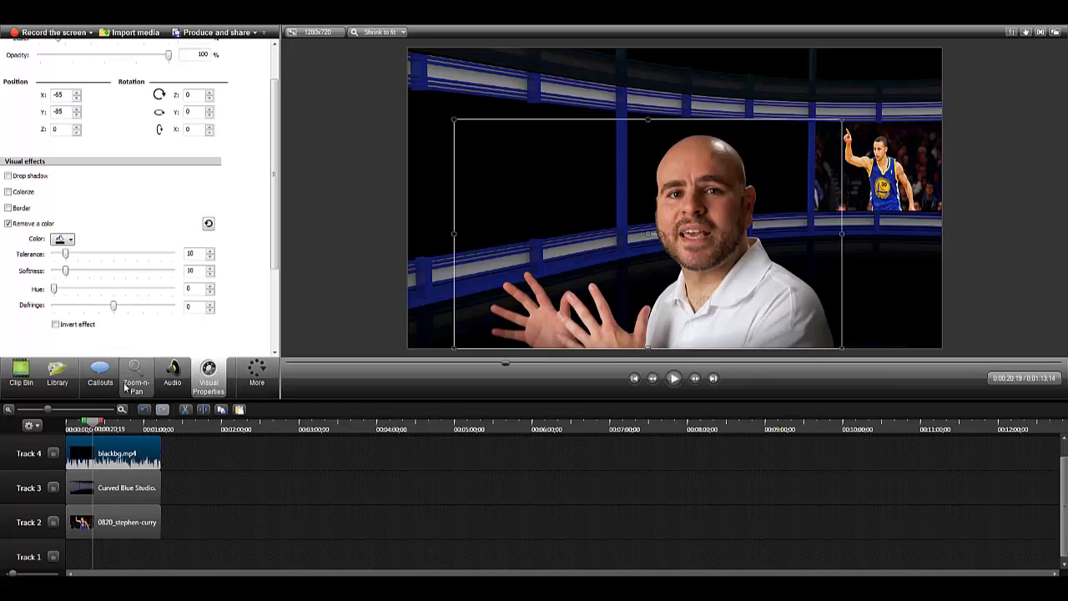
{"action": "left_click", "coordinate": [258, 498]}
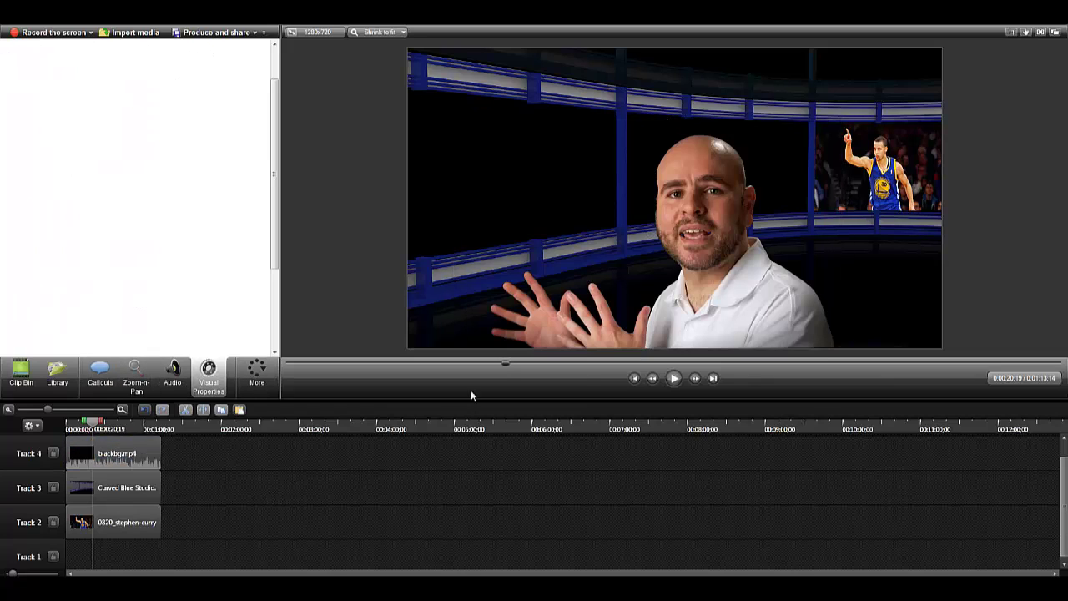
{"action": "left_click", "coordinate": [674, 379]}
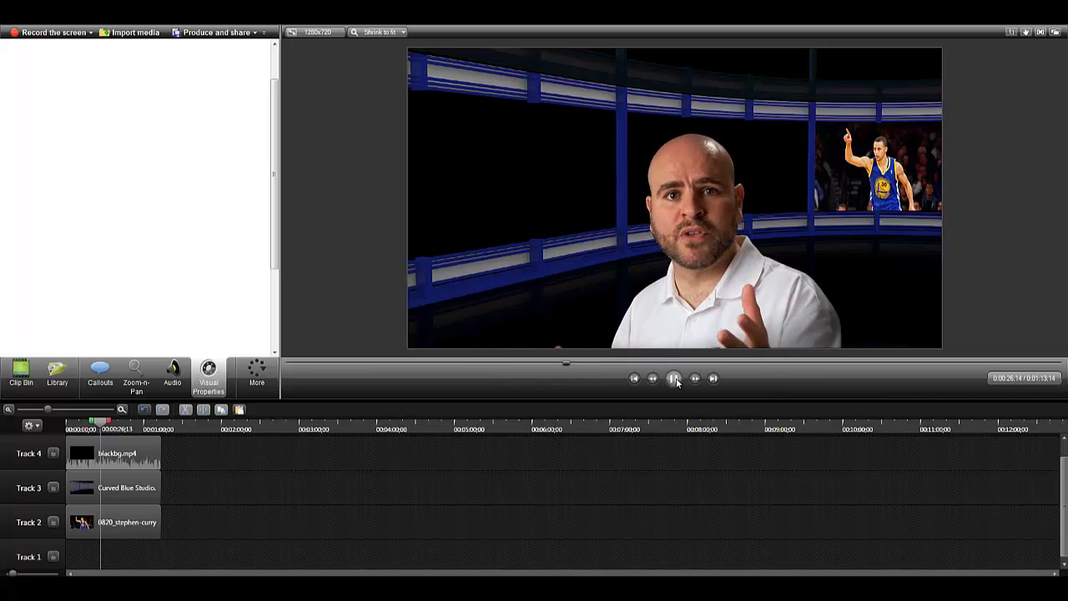
{"action": "left_click", "coordinate": [674, 378]}
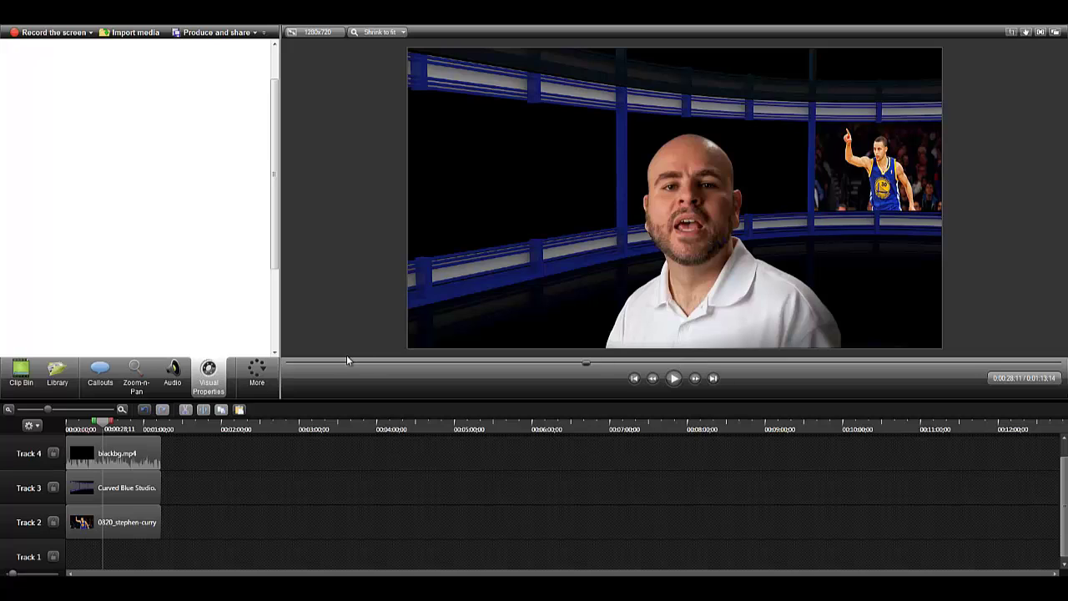
{"action": "mouse_move", "coordinate": [152, 597]}
- In the browser, load the MeCanto site and open the Virtual Studio Simulator review post
{"action": "left_click", "coordinate": [133, 467]}
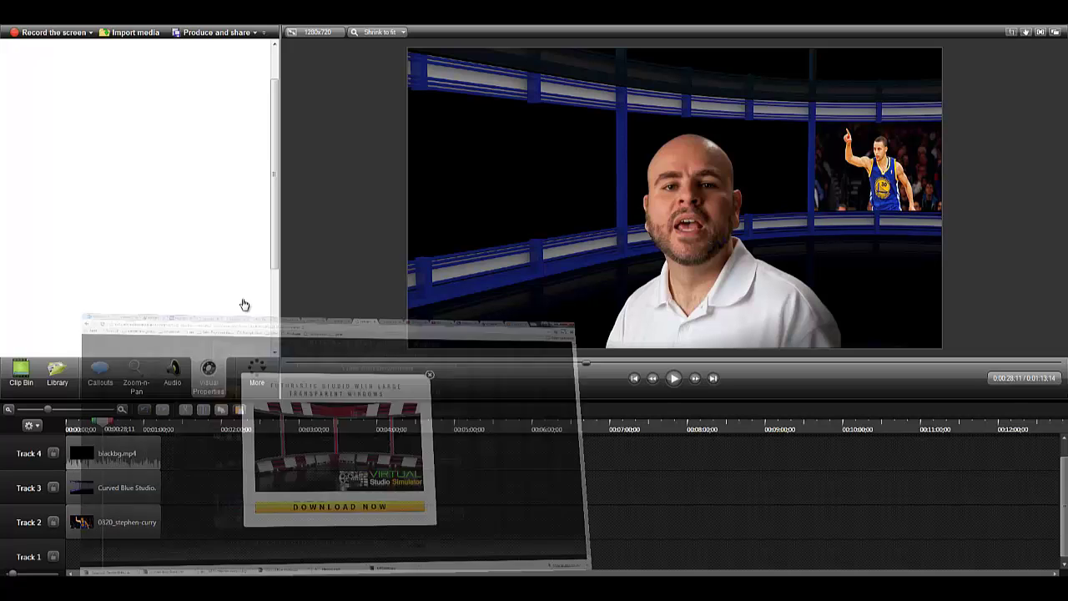
{"action": "left_click", "coordinate": [302, 25]}
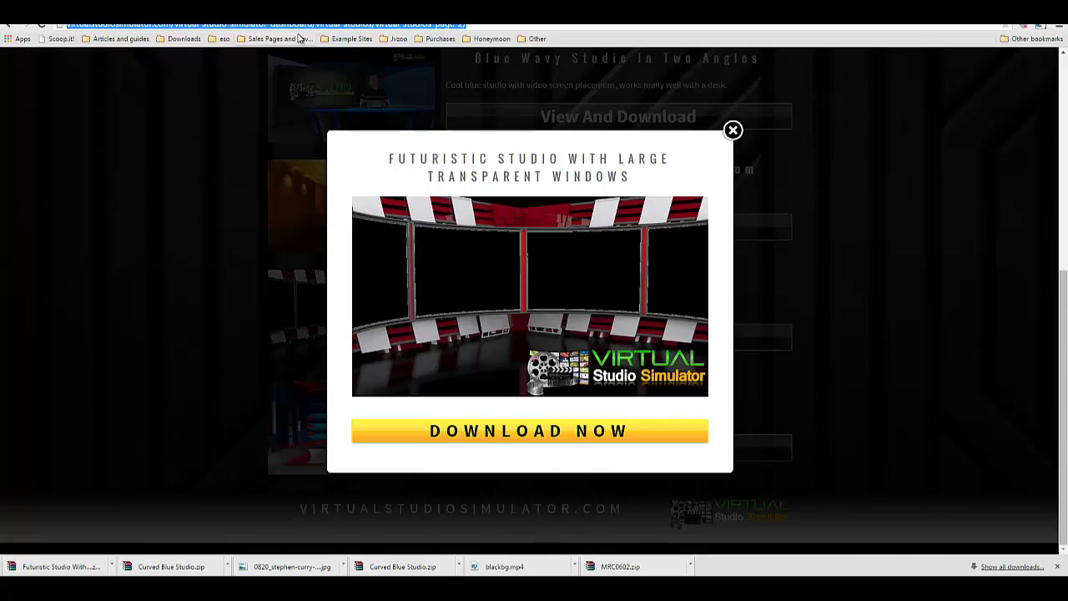
{"action": "type", "text": "mc"}
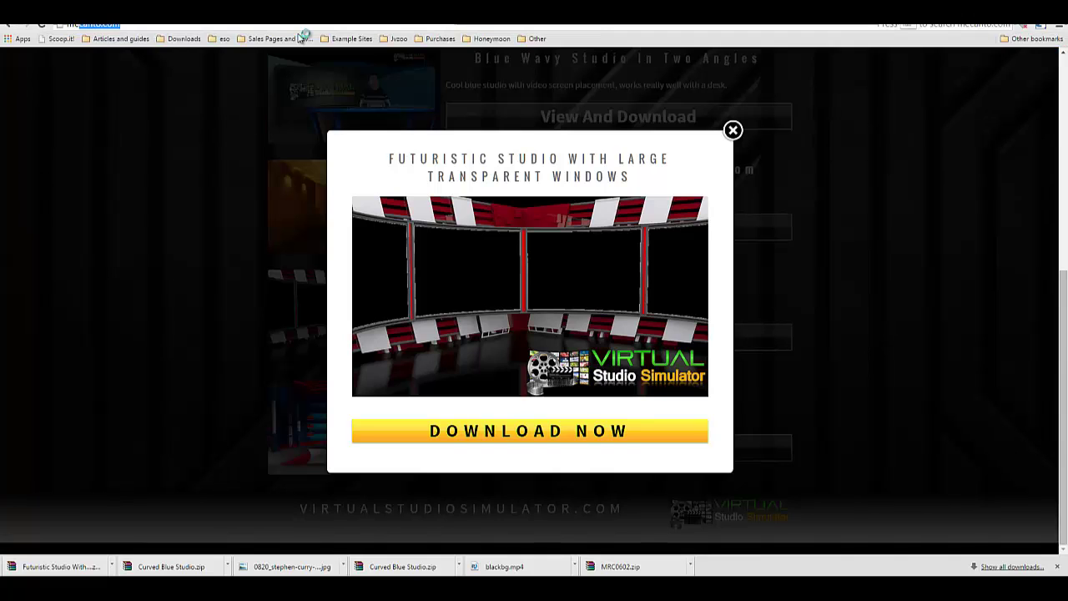
{"action": "key", "text": "Return"}
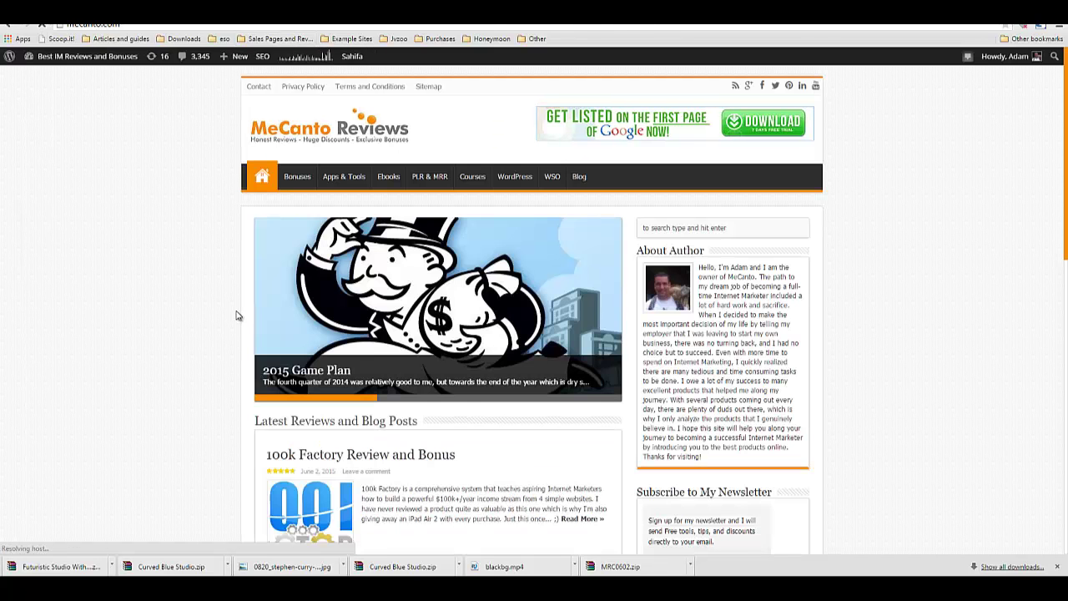
{"action": "scroll", "coordinate": [354, 428], "scroll_direction": "down", "scroll_amount": 2}
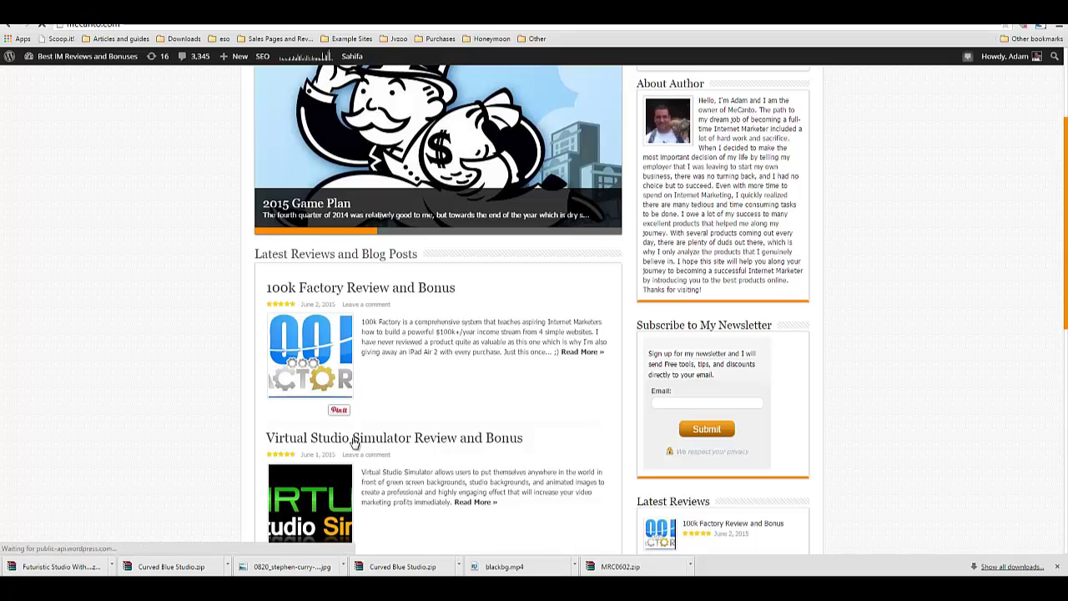
{"action": "left_click", "coordinate": [354, 432]}
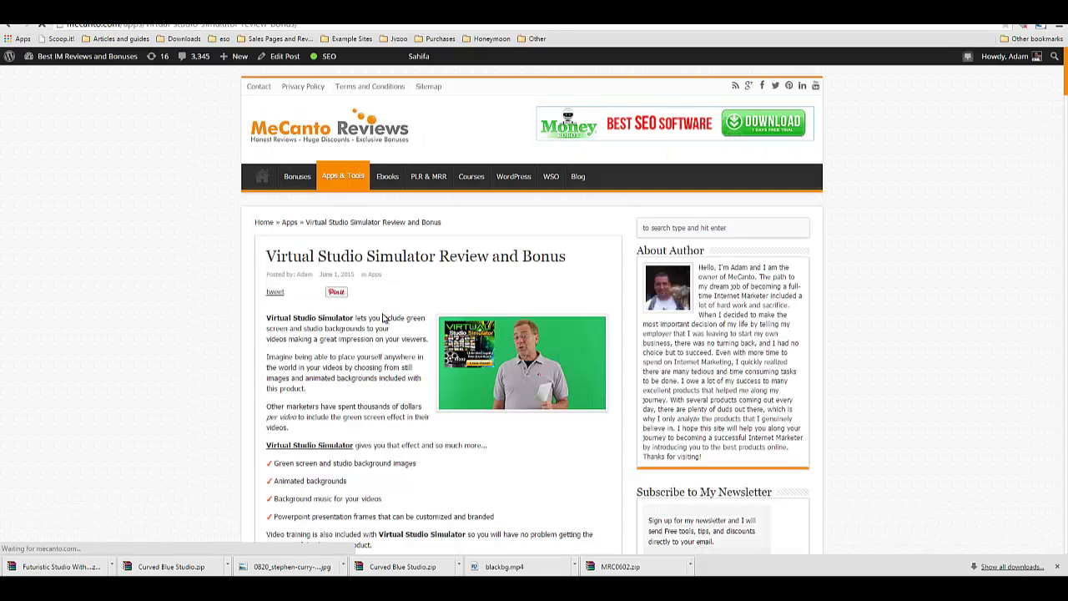
- Scroll past the Review Overview and video down to the Pricing section and bonus banner
{"action": "scroll", "coordinate": [384, 354], "scroll_direction": "down", "scroll_amount": 3}
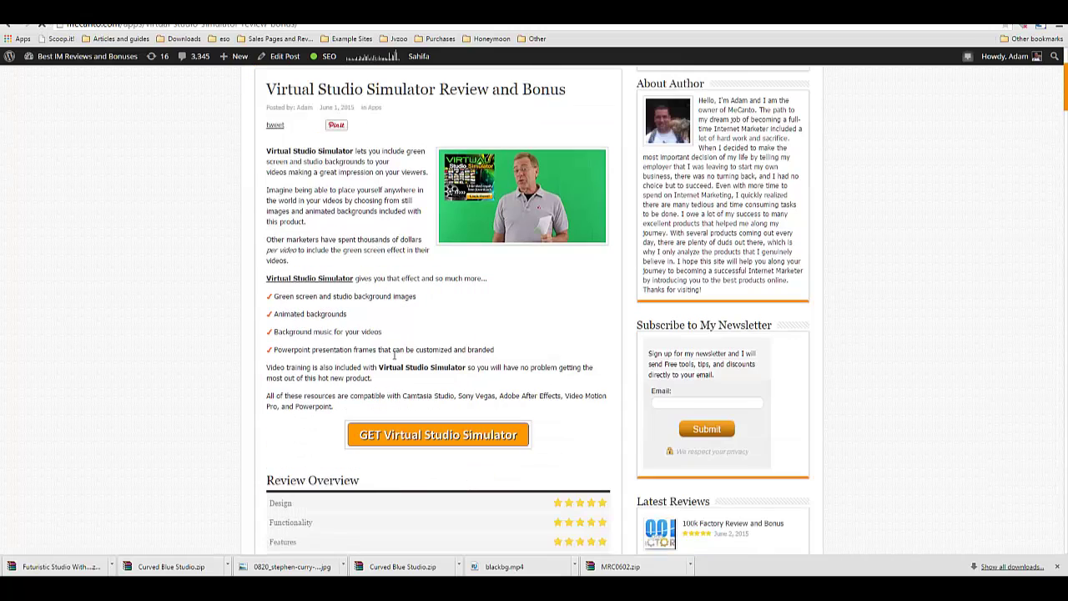
{"action": "scroll", "coordinate": [389, 356], "scroll_direction": "down", "scroll_amount": 1}
{"action": "scroll", "coordinate": [409, 334], "scroll_direction": "down", "scroll_amount": 2}
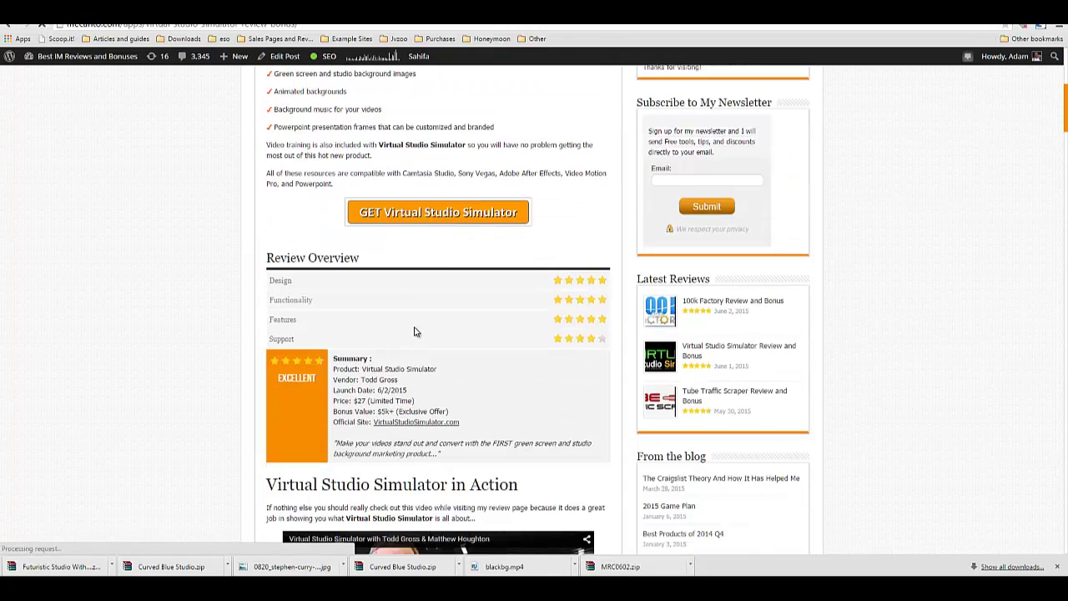
{"action": "scroll", "coordinate": [359, 367], "scroll_direction": "down", "scroll_amount": 1}
{"action": "scroll", "coordinate": [357, 370], "scroll_direction": "down", "scroll_amount": 5}
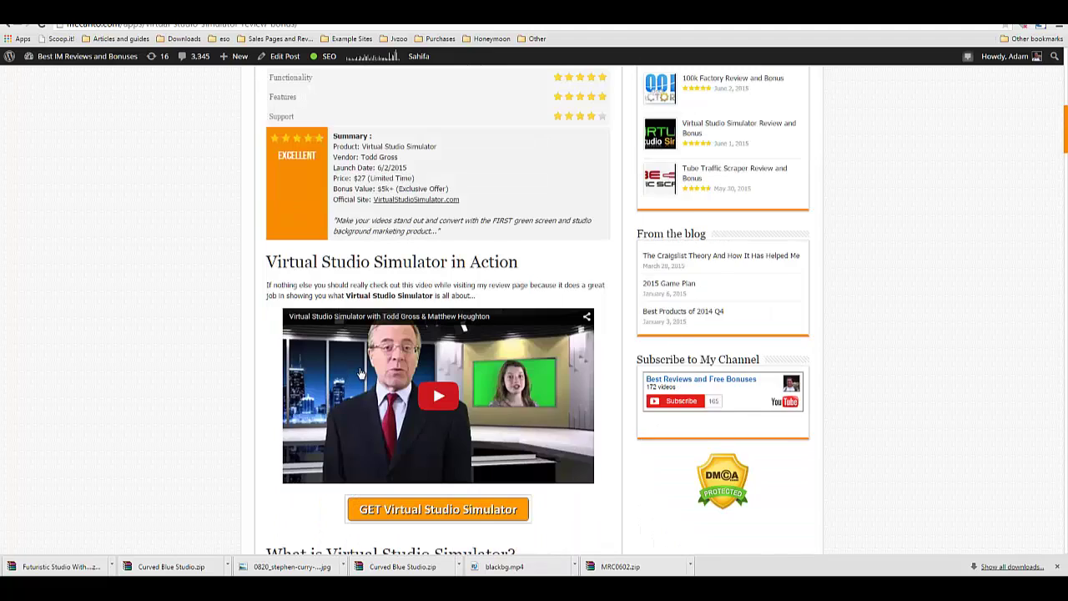
{"action": "scroll", "coordinate": [418, 331], "scroll_direction": "down", "scroll_amount": 4}
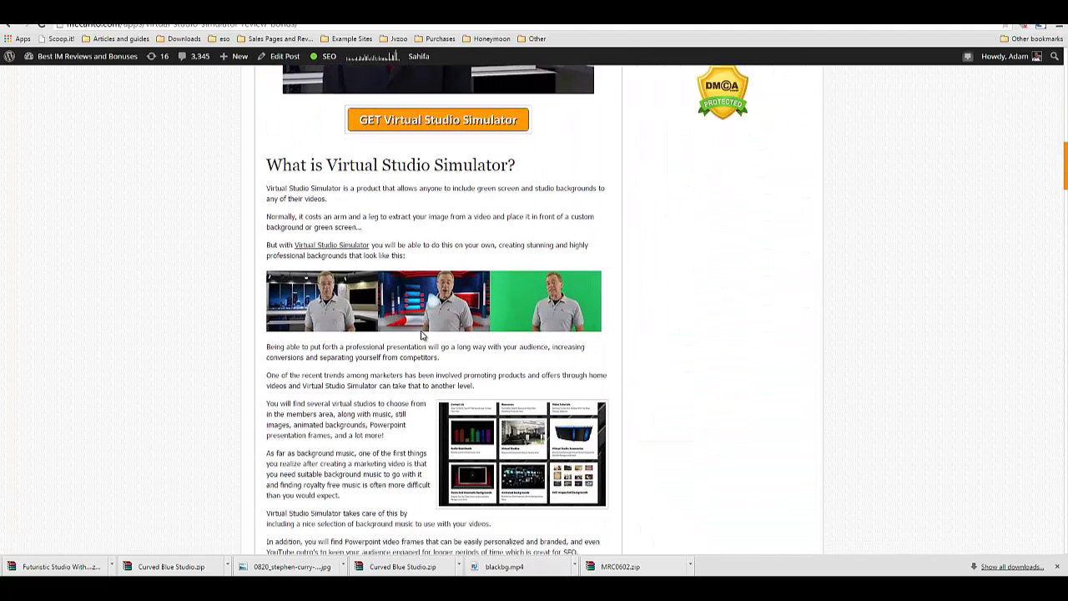
{"action": "scroll", "coordinate": [422, 335], "scroll_direction": "down", "scroll_amount": 3}
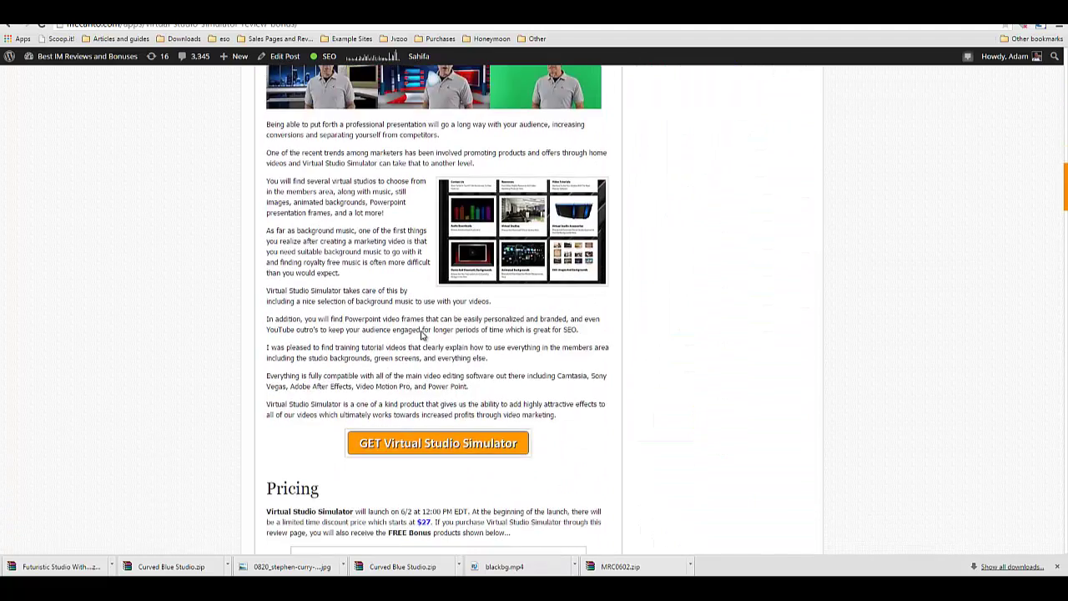
{"action": "scroll", "coordinate": [422, 334], "scroll_direction": "down", "scroll_amount": 2}
- Scroll down through bonus items 1–31 and the claim box, then back up the list
{"action": "scroll", "coordinate": [421, 334], "scroll_direction": "down", "scroll_amount": 7}
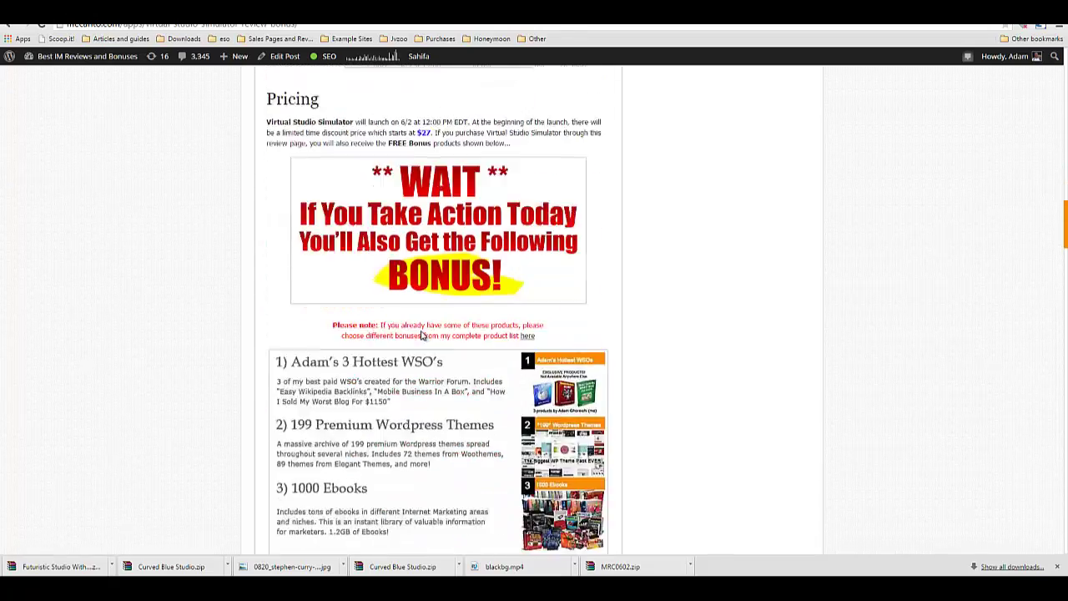
{"action": "scroll", "coordinate": [421, 334], "scroll_direction": "down", "scroll_amount": 3}
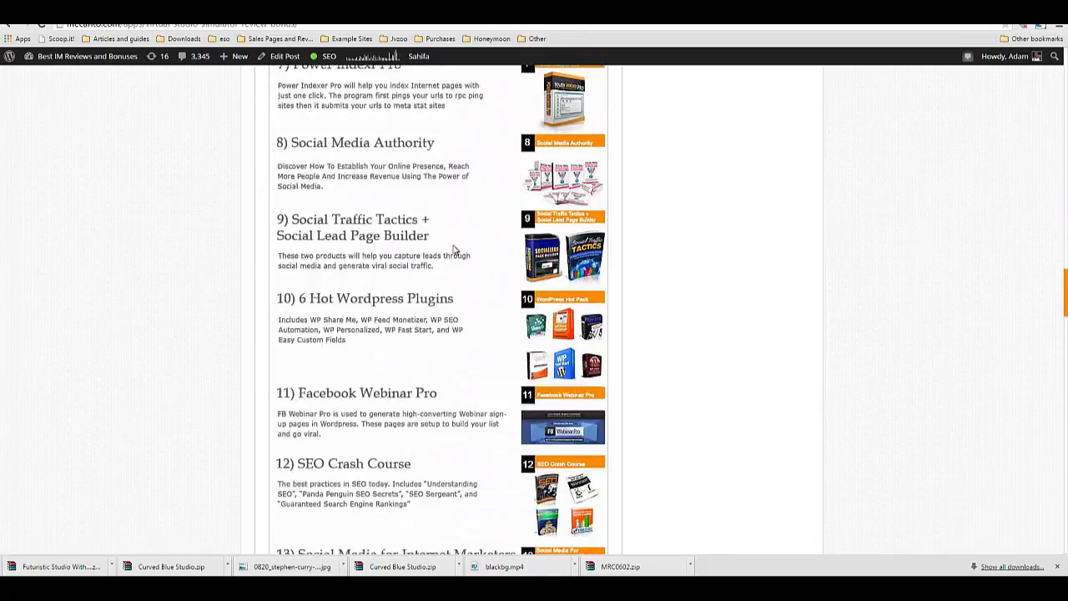
{"action": "scroll", "coordinate": [457, 259], "scroll_direction": "down", "scroll_amount": 5}
{"action": "scroll", "coordinate": [458, 272], "scroll_direction": "down", "scroll_amount": 5}
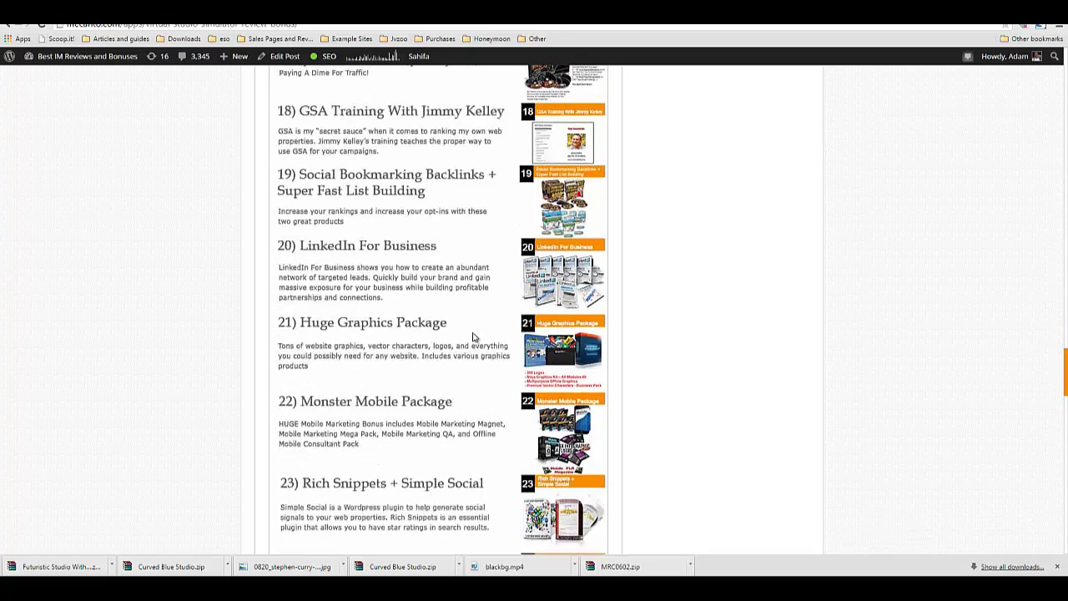
{"action": "scroll", "coordinate": [473, 336], "scroll_direction": "down", "scroll_amount": 3}
{"action": "scroll", "coordinate": [457, 329], "scroll_direction": "down", "scroll_amount": 9}
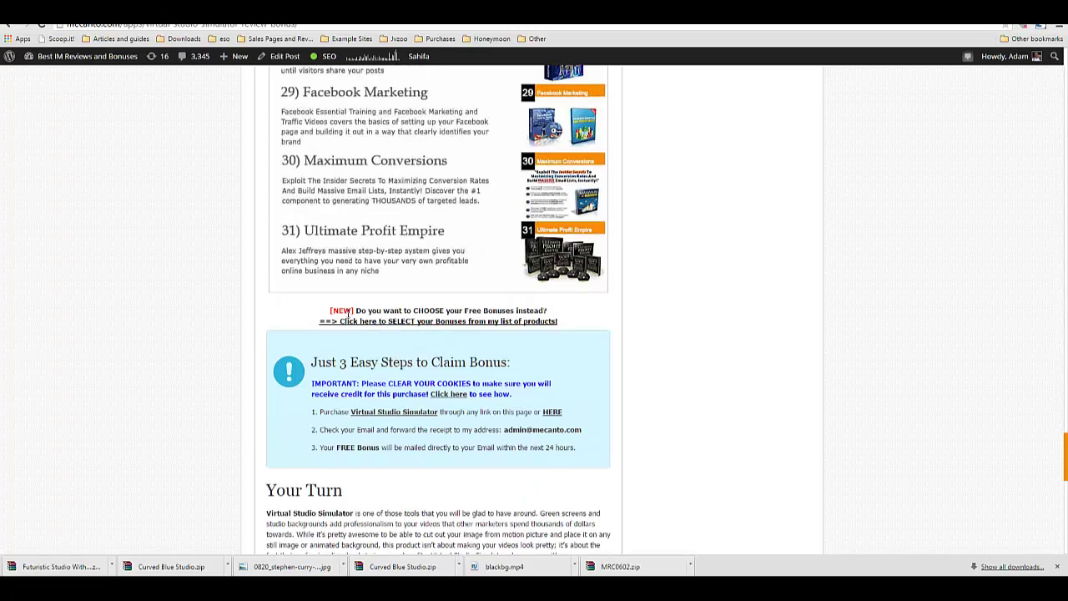
{"action": "scroll", "coordinate": [392, 251], "scroll_direction": "up", "scroll_amount": 3}
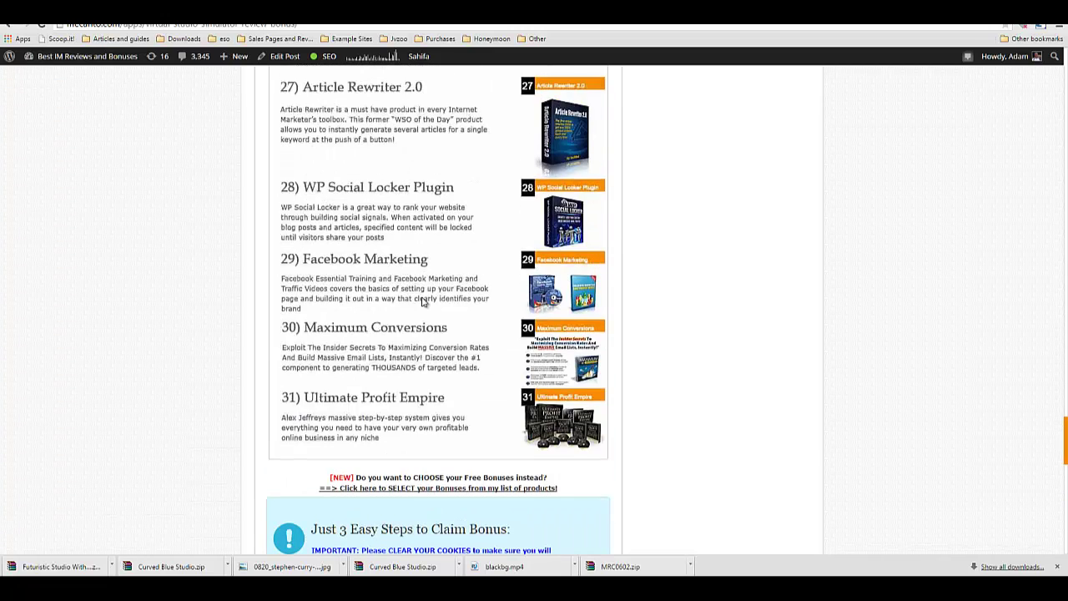
{"action": "scroll", "coordinate": [406, 217], "scroll_direction": "up", "scroll_amount": 2}
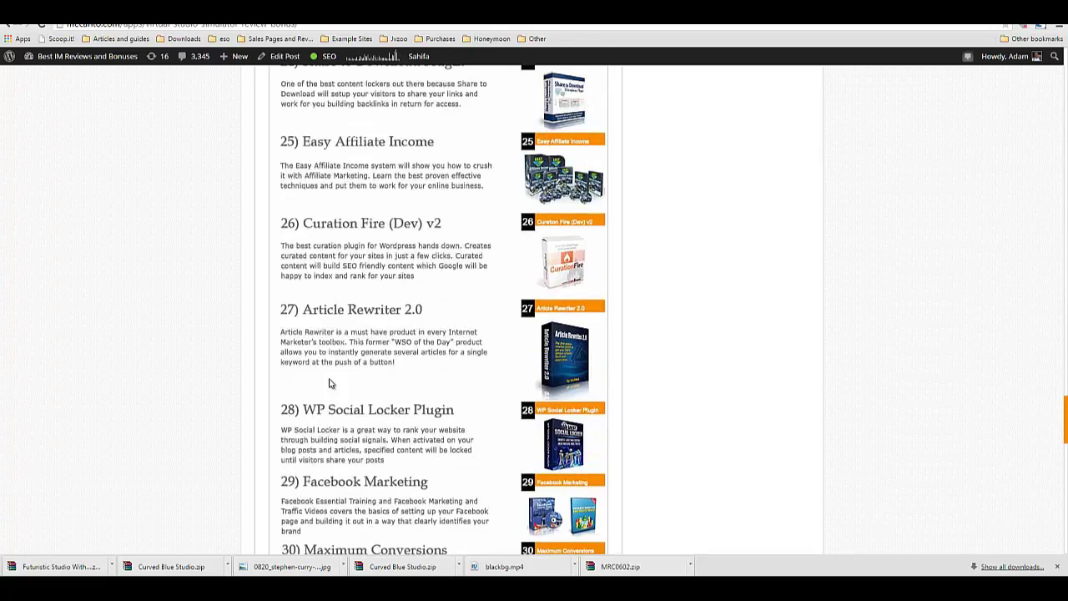
{"action": "scroll", "coordinate": [382, 227], "scroll_direction": "up", "scroll_amount": 4}
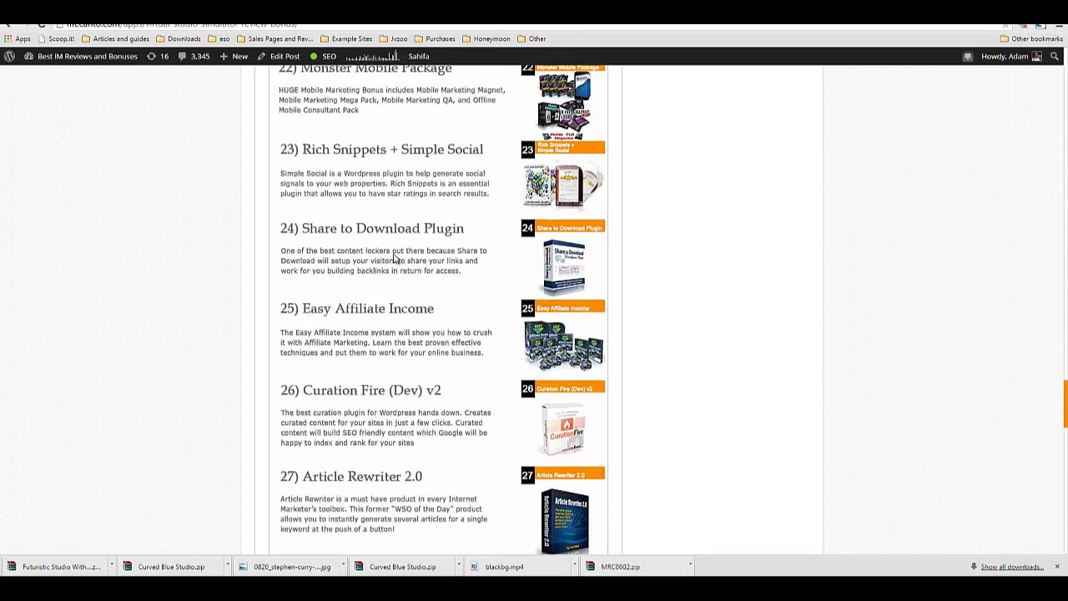
{"action": "scroll", "coordinate": [400, 290], "scroll_direction": "up", "scroll_amount": 5}
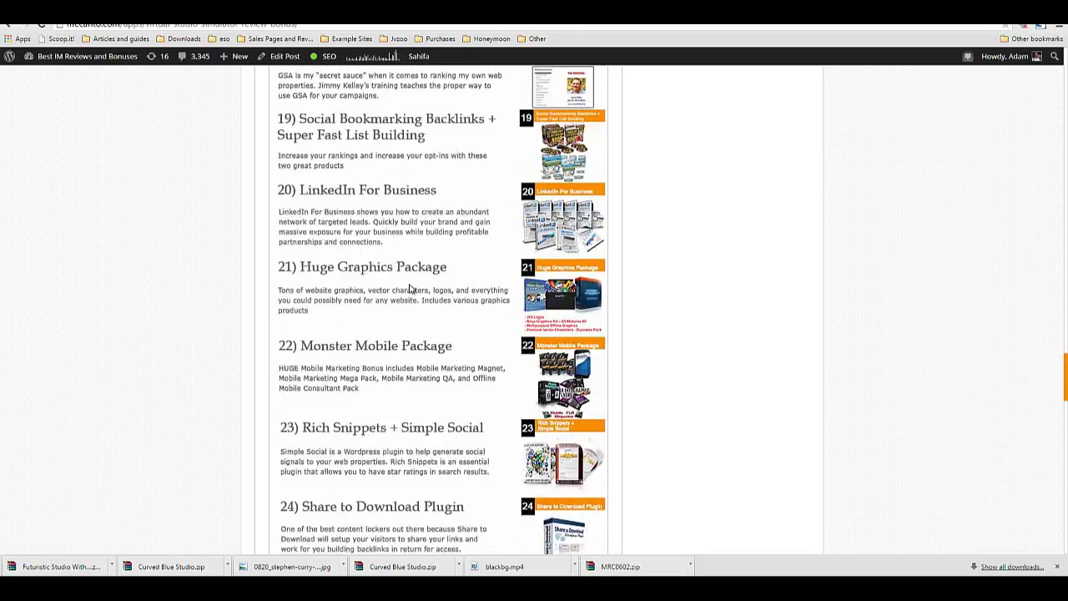
{"action": "scroll", "coordinate": [415, 288], "scroll_direction": "up", "scroll_amount": 2}
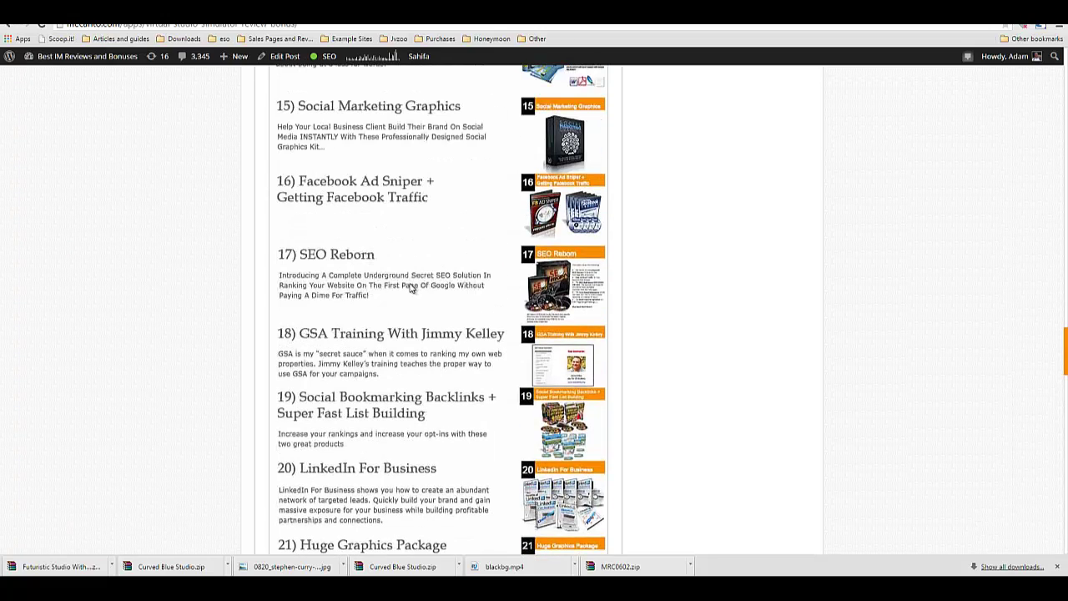
{"action": "scroll", "coordinate": [411, 288], "scroll_direction": "up", "scroll_amount": 3}
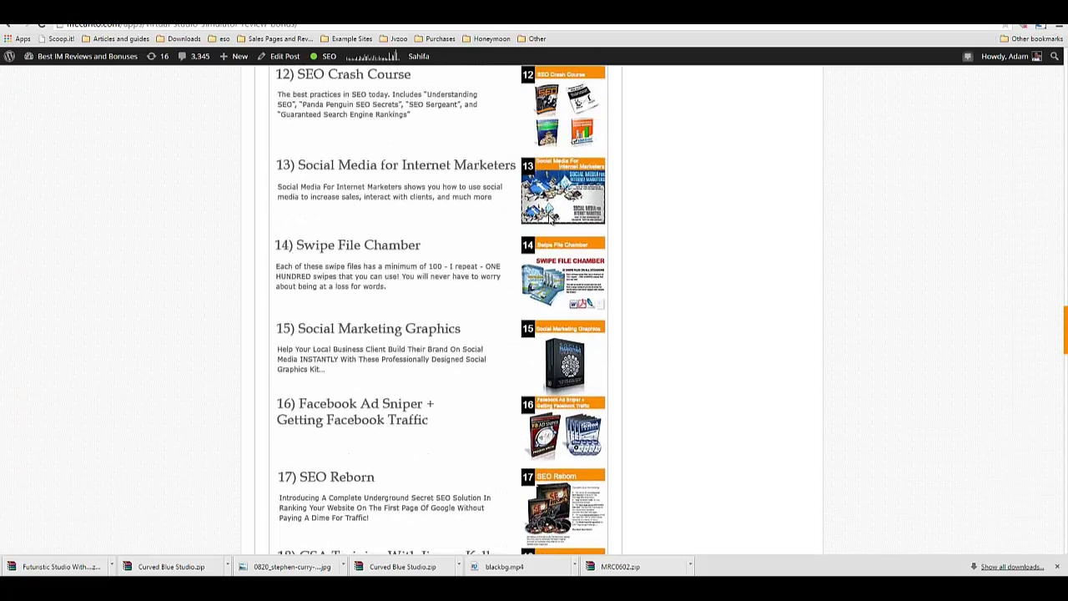
- Clear an accidental heading selection, scroll back up, and close Chrome's recent-downloads bar
{"action": "scroll", "coordinate": [448, 267], "scroll_direction": "down", "scroll_amount": 1}
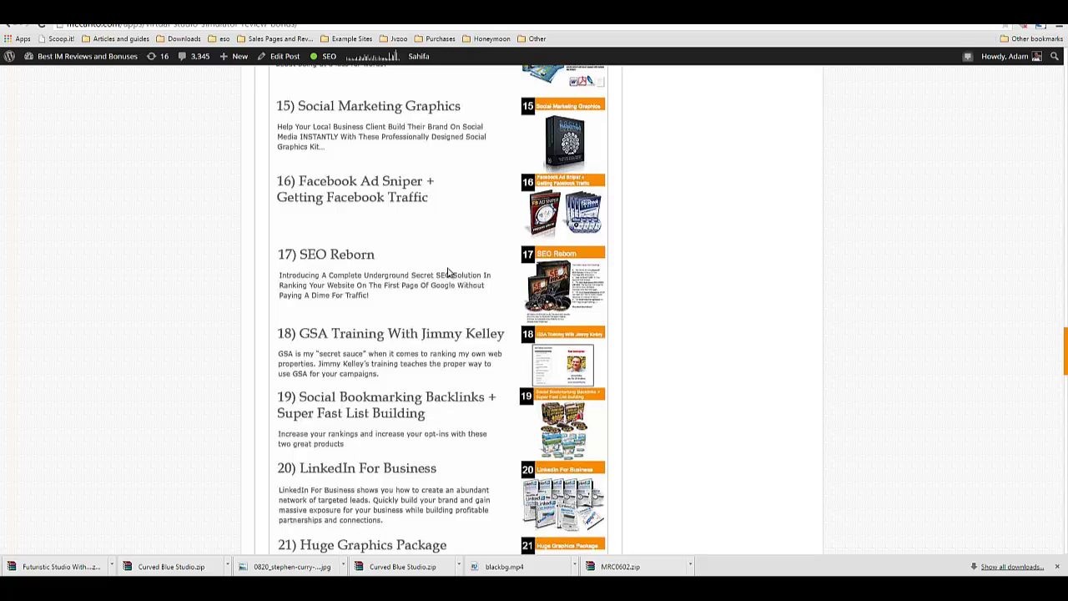
{"action": "scroll", "coordinate": [448, 272], "scroll_direction": "down", "scroll_amount": 10}
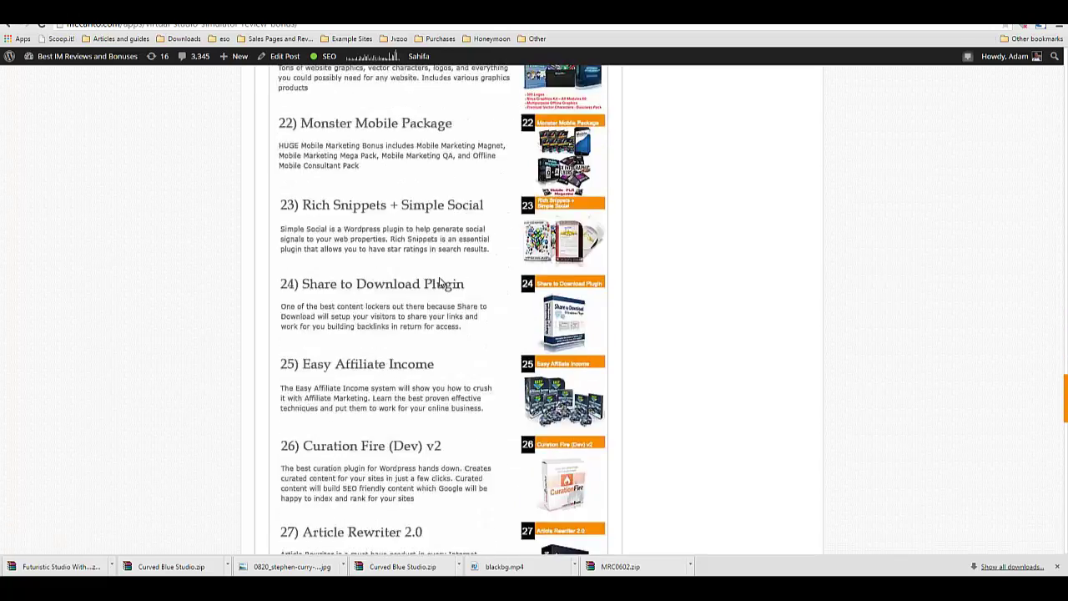
{"action": "scroll", "coordinate": [438, 283], "scroll_direction": "down", "scroll_amount": 5}
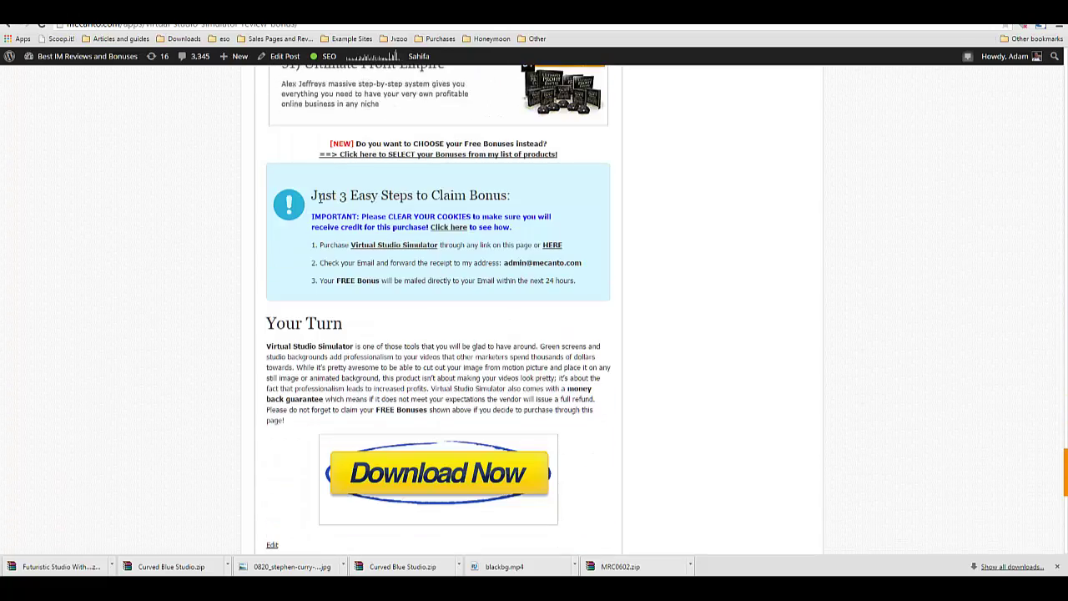
{"action": "left_click_drag", "start_coordinate": [318, 197], "coordinate": [530, 199]}
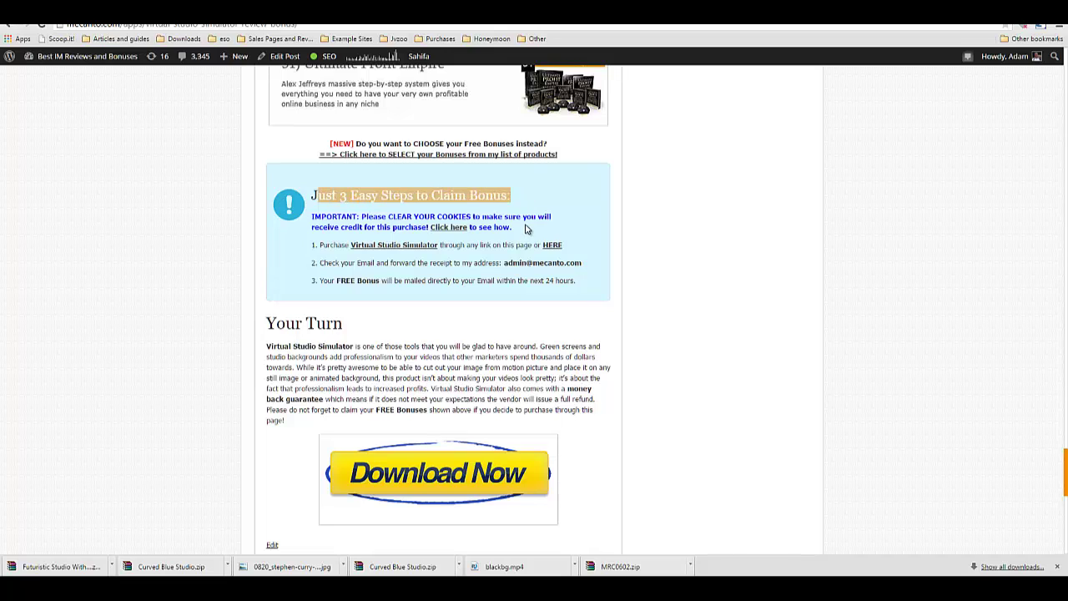
{"action": "left_click", "coordinate": [526, 227]}
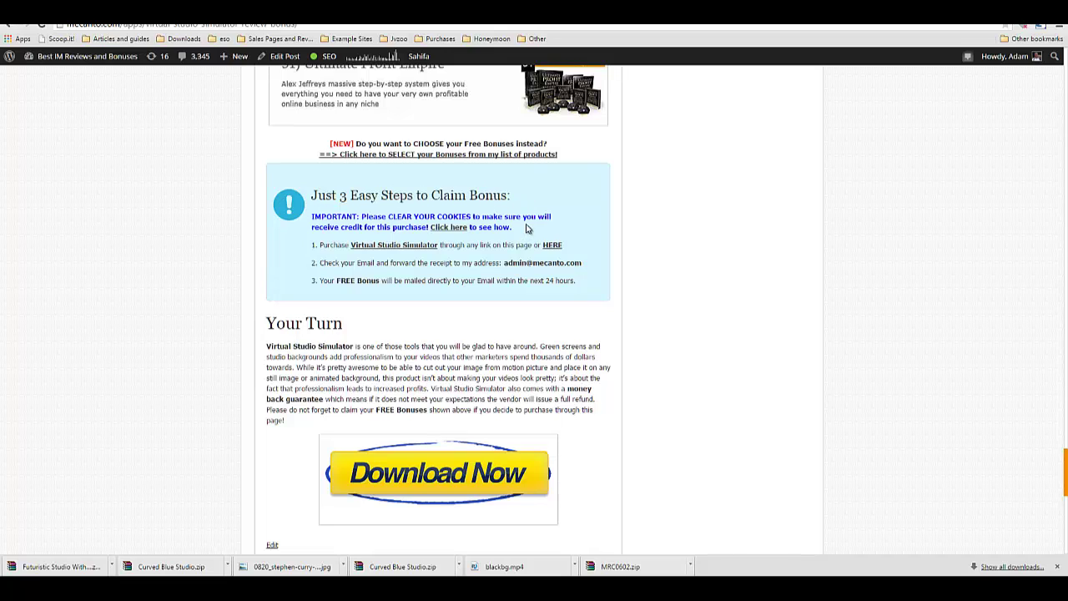
{"action": "scroll", "coordinate": [511, 242], "scroll_direction": "up", "scroll_amount": 5}
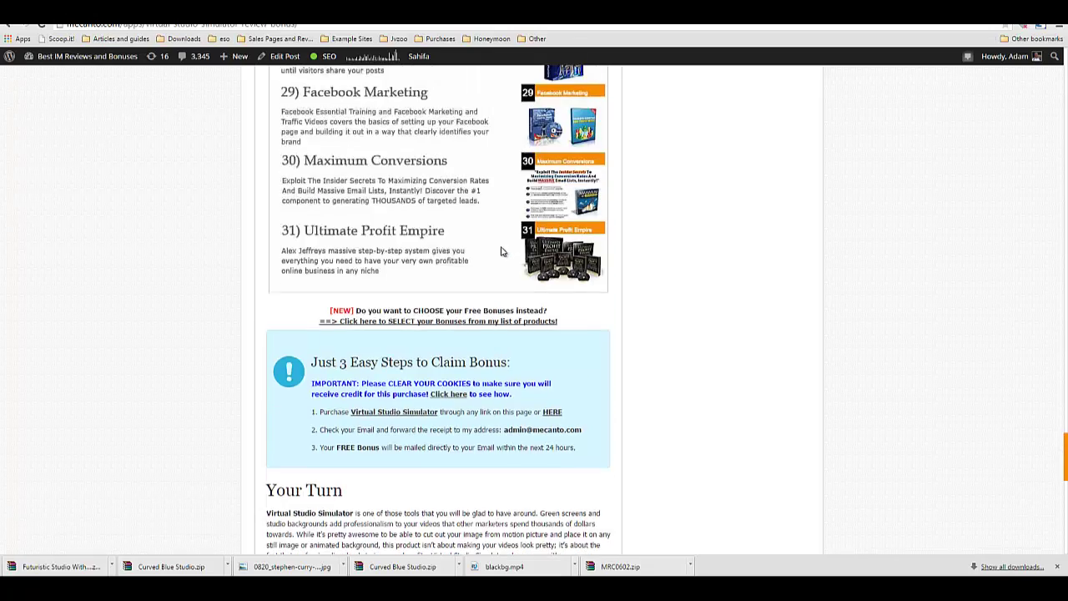
{"action": "scroll", "coordinate": [494, 262], "scroll_direction": "up", "scroll_amount": 8}
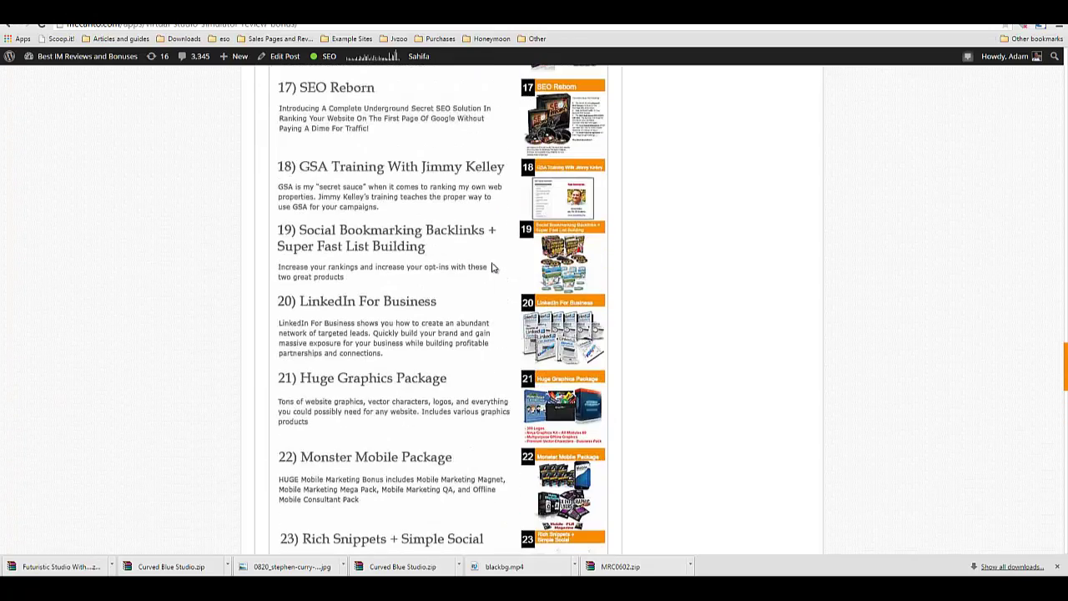
{"action": "scroll", "coordinate": [468, 284], "scroll_direction": "up", "scroll_amount": 5}
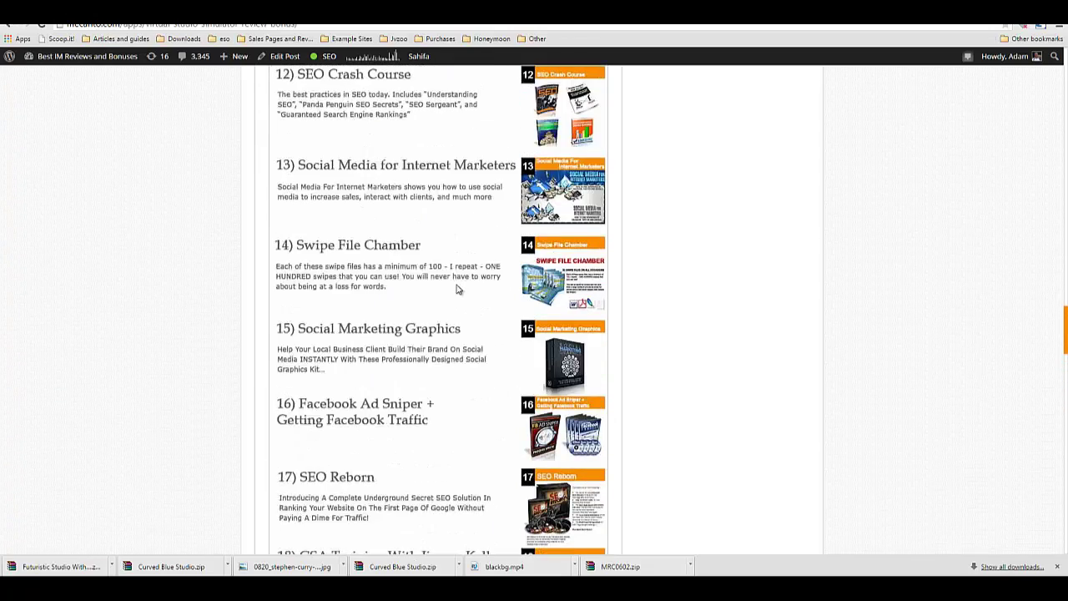
{"action": "scroll", "coordinate": [442, 295], "scroll_direction": "up", "scroll_amount": 3}
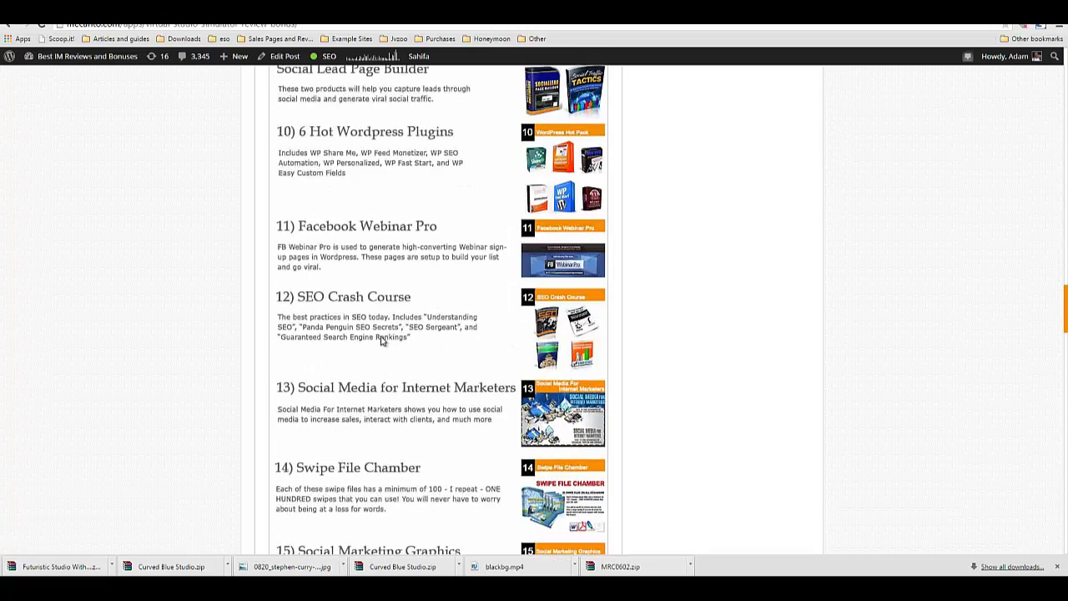
{"action": "left_click", "coordinate": [1057, 569]}
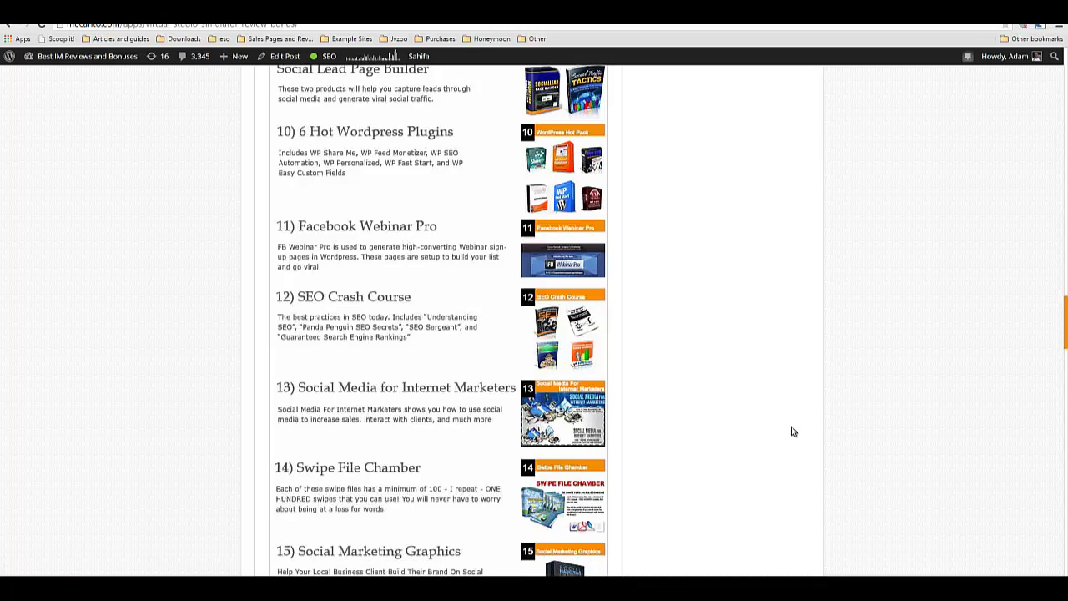
- Scroll back up the MeCanto review page's bonus list
{"action": "scroll", "coordinate": [793, 432], "scroll_direction": "up", "scroll_amount": 2}
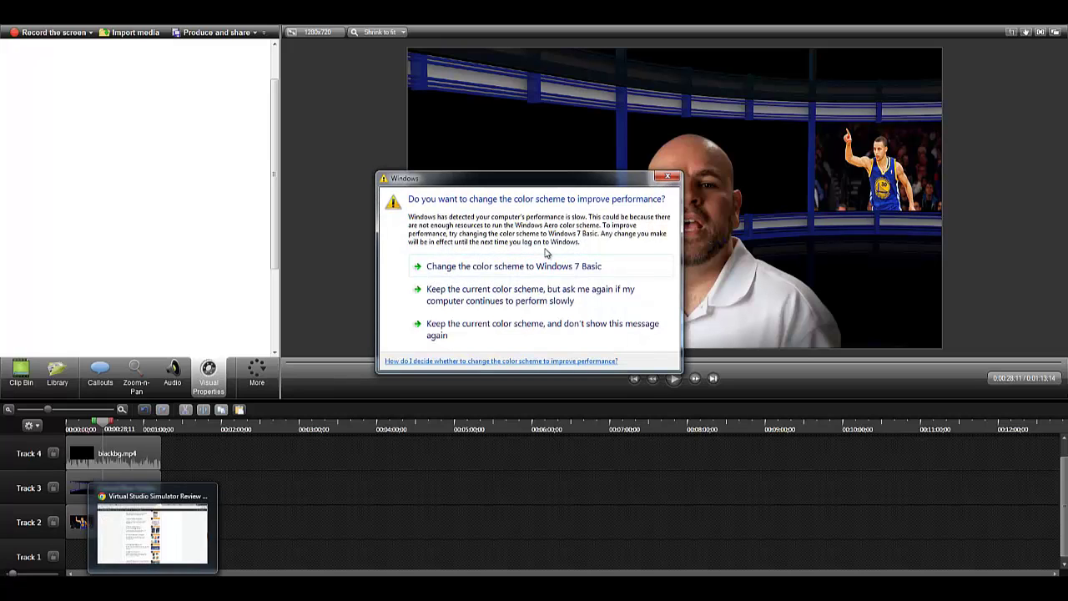
- Dismiss the Windows 'change the color scheme' prompt with Esc
{"action": "key", "text": "Escape"}
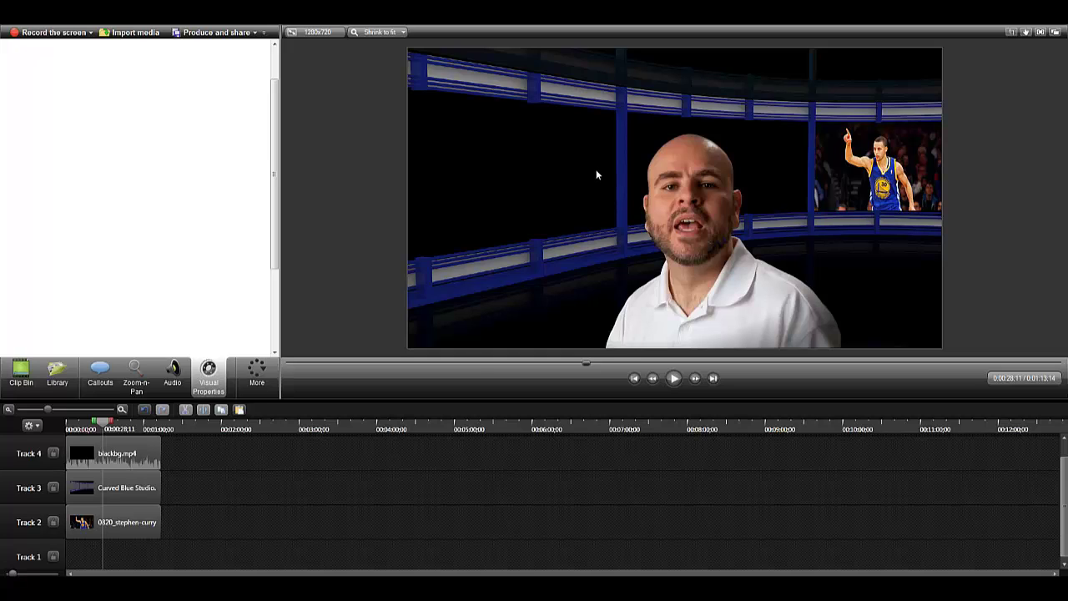
{"action": "mouse_move", "coordinate": [153, 600]}
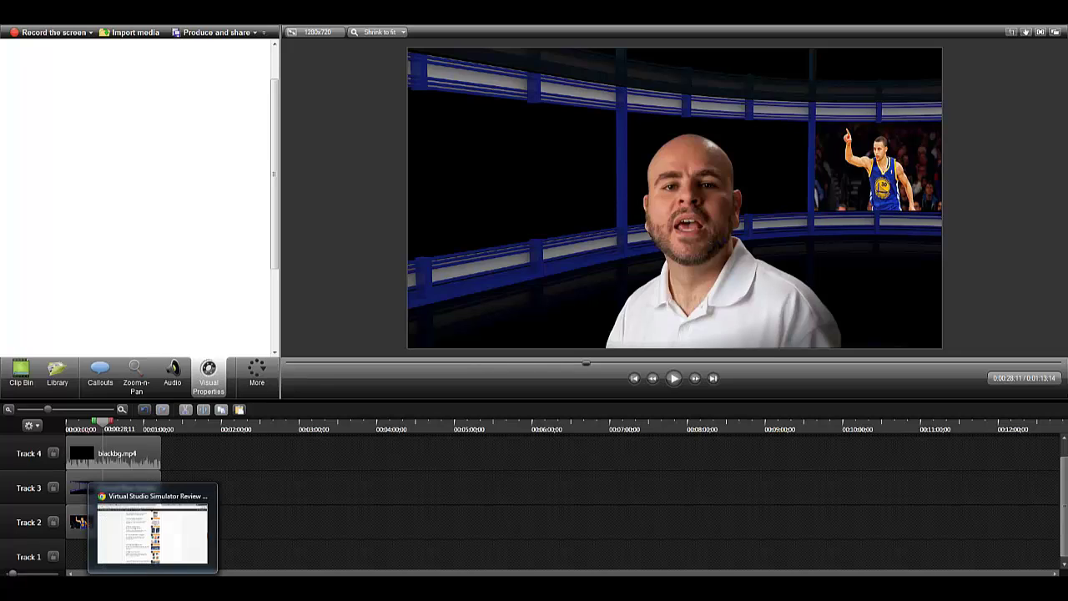